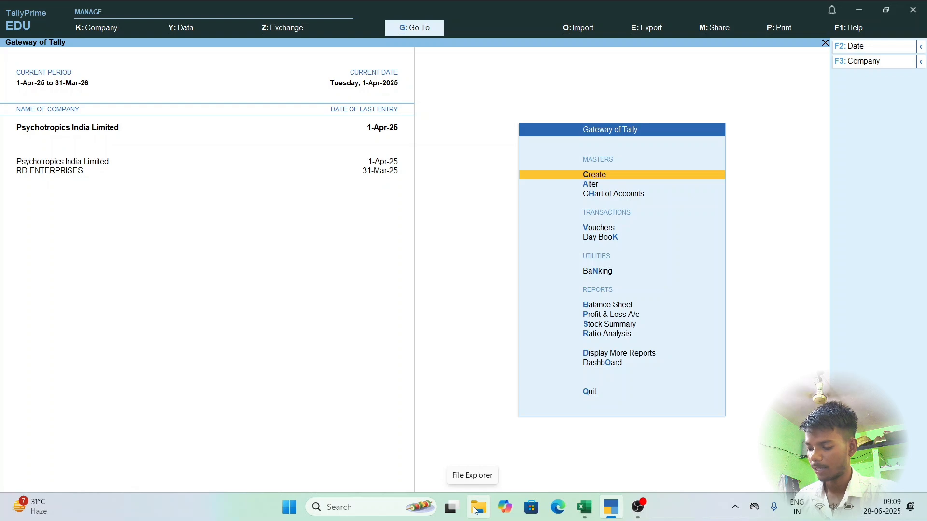
- Start a new sales voucher, leaving its reference number and date blank, and advance to the party account
{"action": "key", "text": "v"}
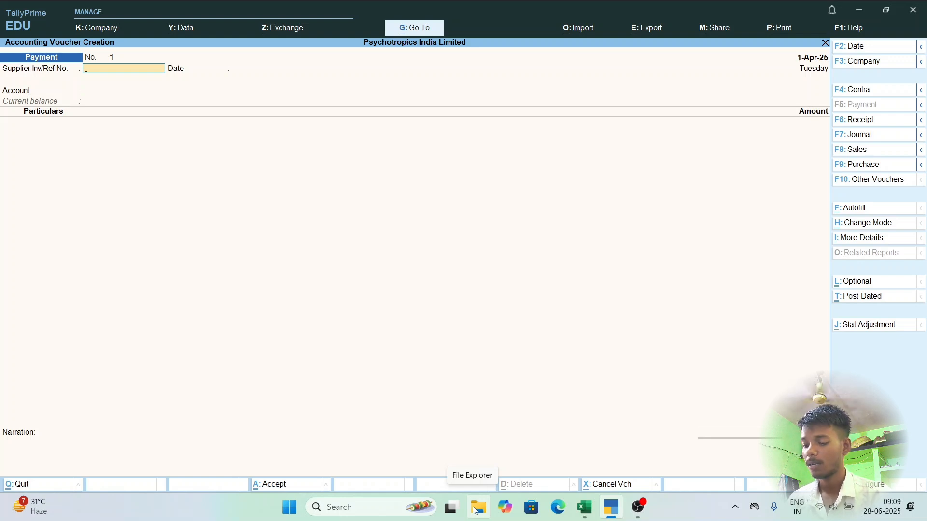
{"action": "key", "text": "F8"}
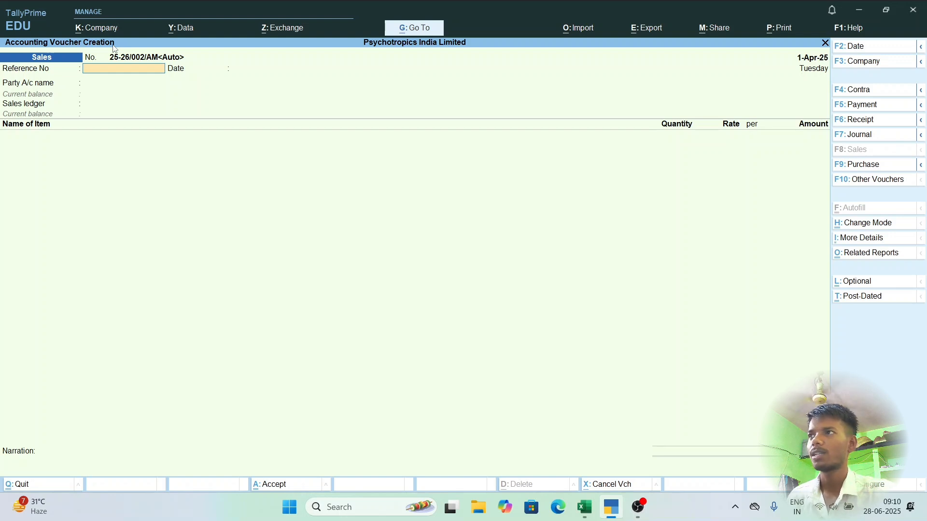
{"action": "key", "text": "Return"}
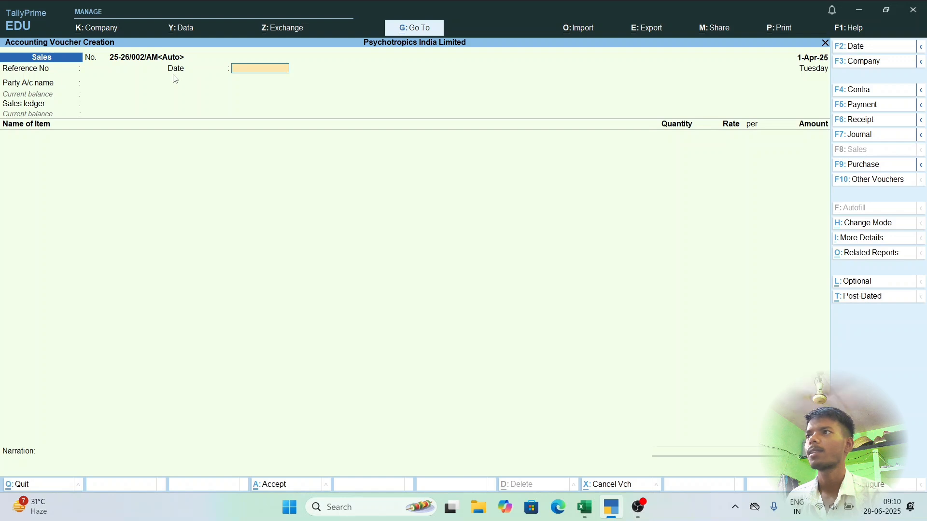
{"action": "key", "text": "Return"}
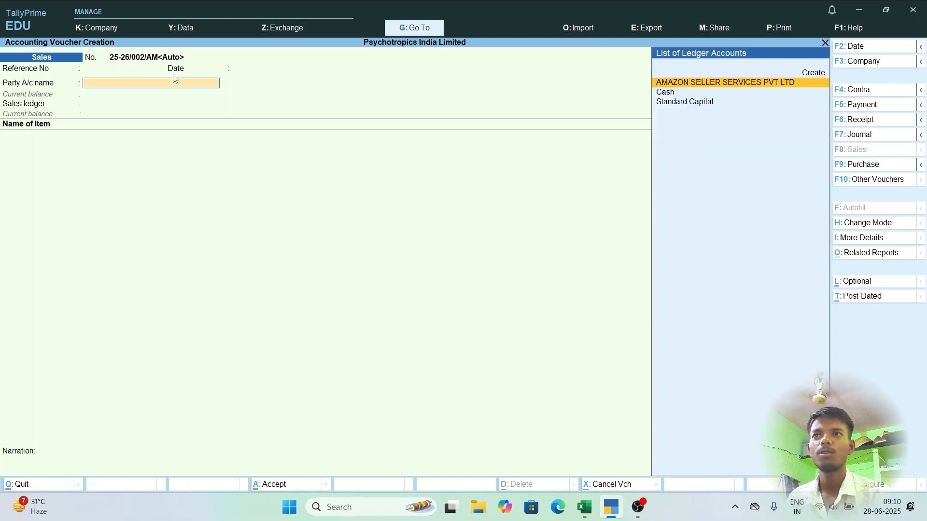
{"action": "left_click", "coordinate": [826, 43]}
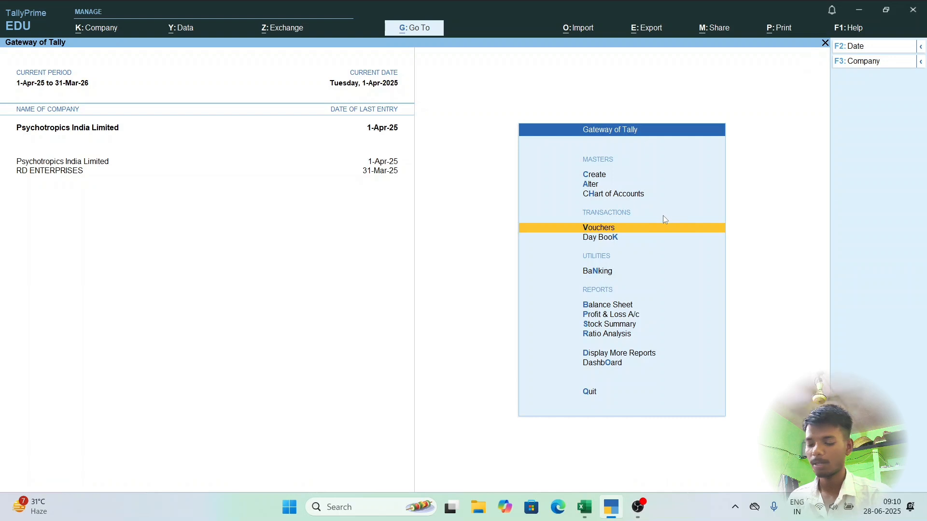
{"action": "key", "text": "Return"}
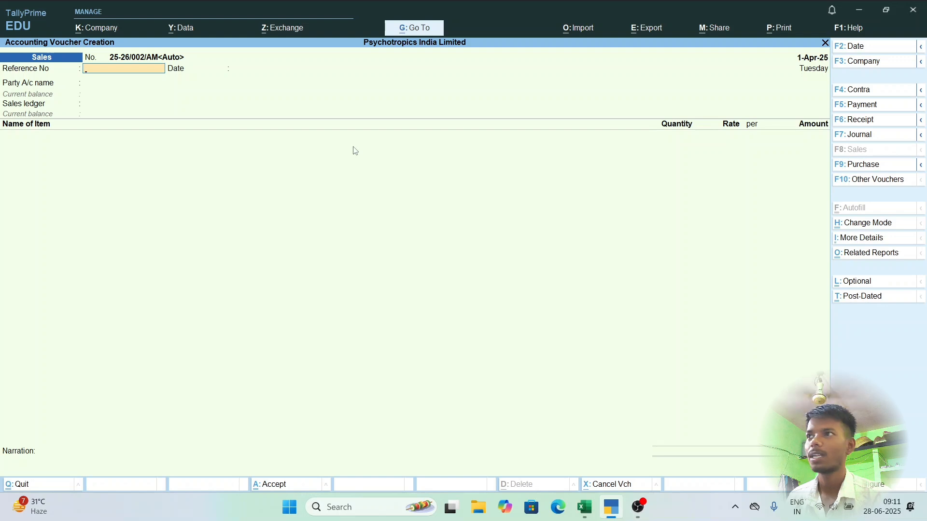
{"action": "key", "text": "Return"}
{"action": "key", "text": "Return"}
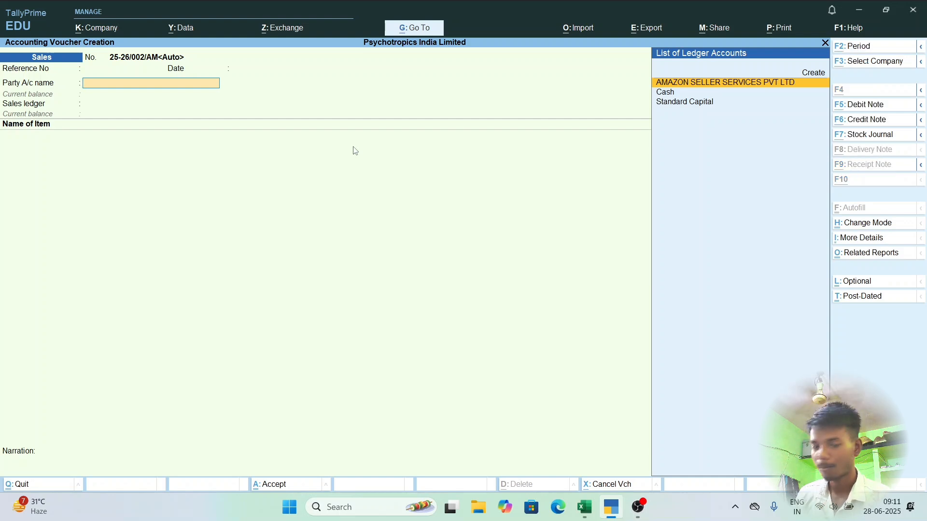
{"action": "key", "text": "alt+c"}
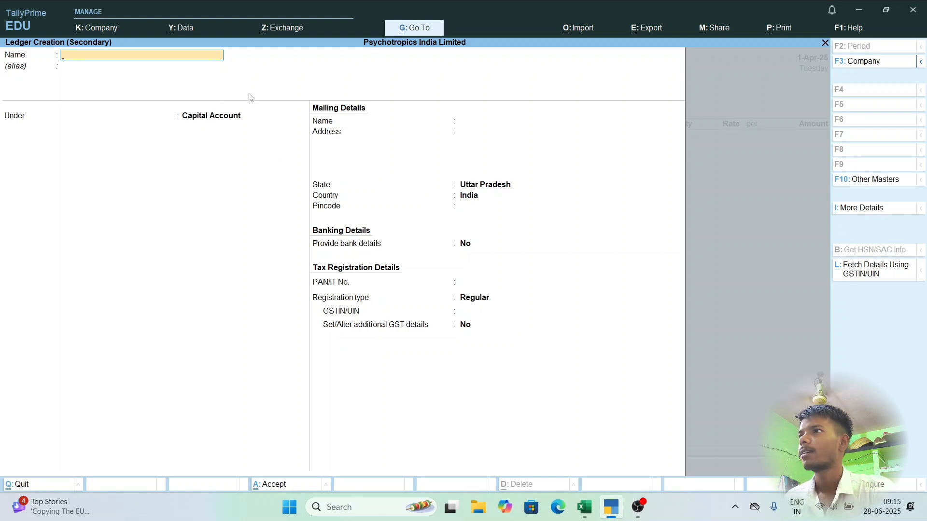
{"action": "key", "text": "Escape"}
{"action": "key", "text": "y"}
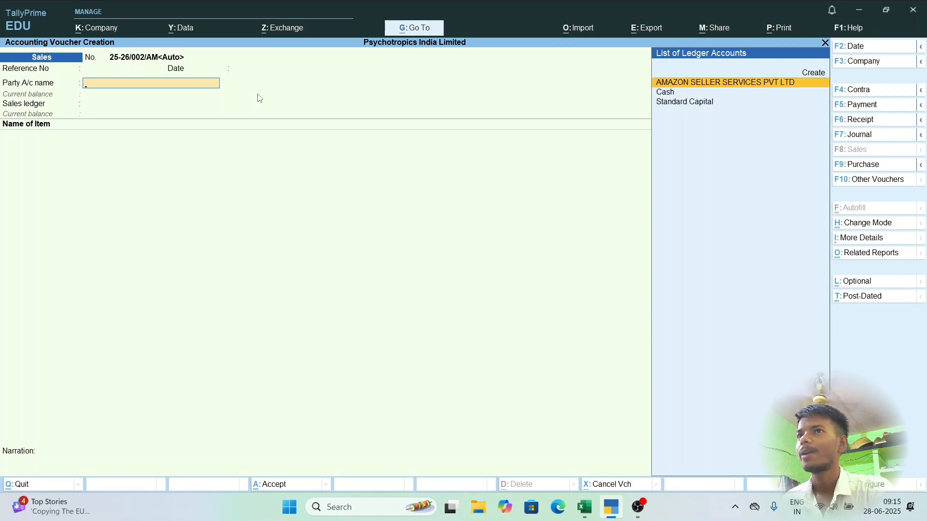
- Start creating a new party ledger, and copy the party name SHANGHAI KAICHAN IMPORT EXPORT from the Purchase Register workbook in Excel
{"action": "key", "text": "alt"}
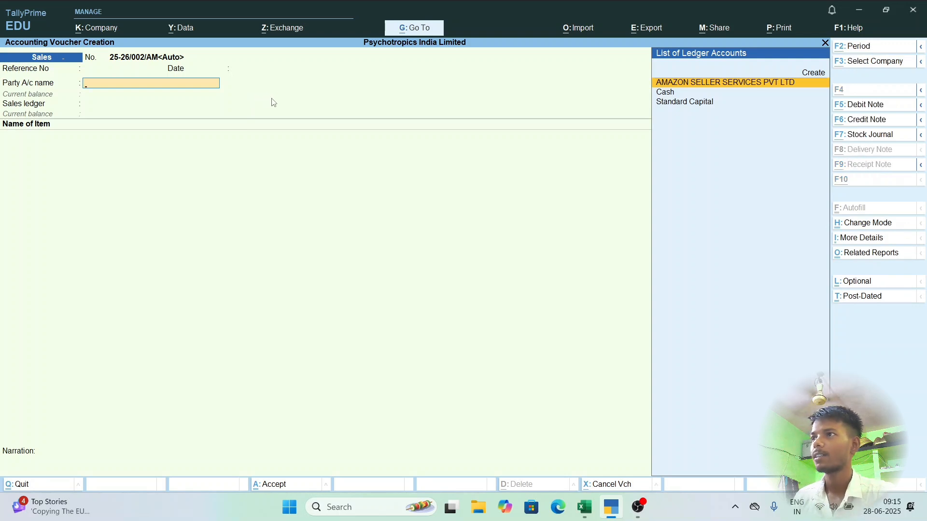
{"action": "key", "text": "alt+c"}
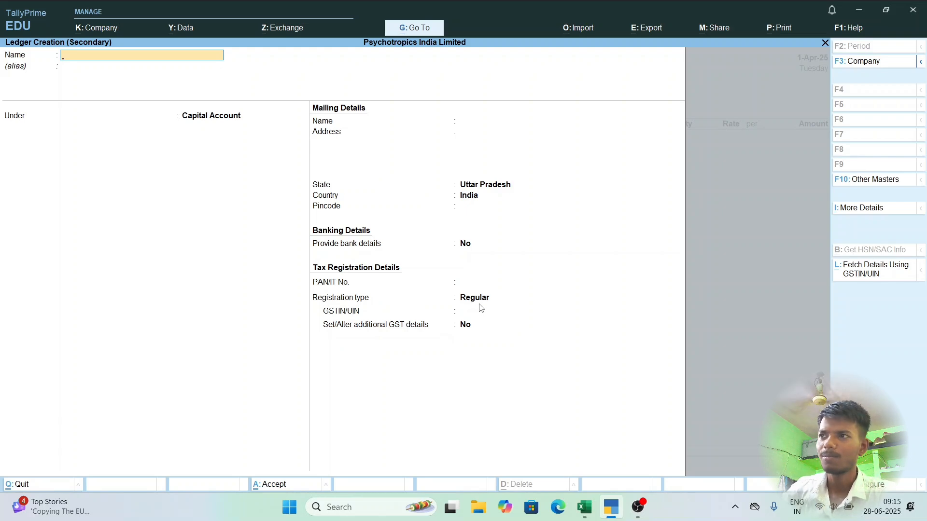
{"action": "key", "text": "alt+Tab"}
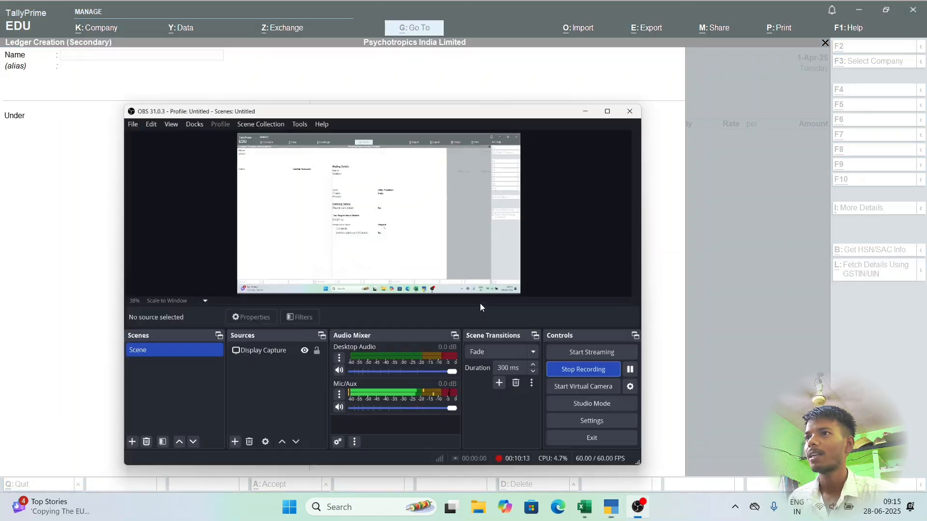
{"action": "key", "text": "alt+Tab"}
{"action": "key", "text": "alt+Tab"}
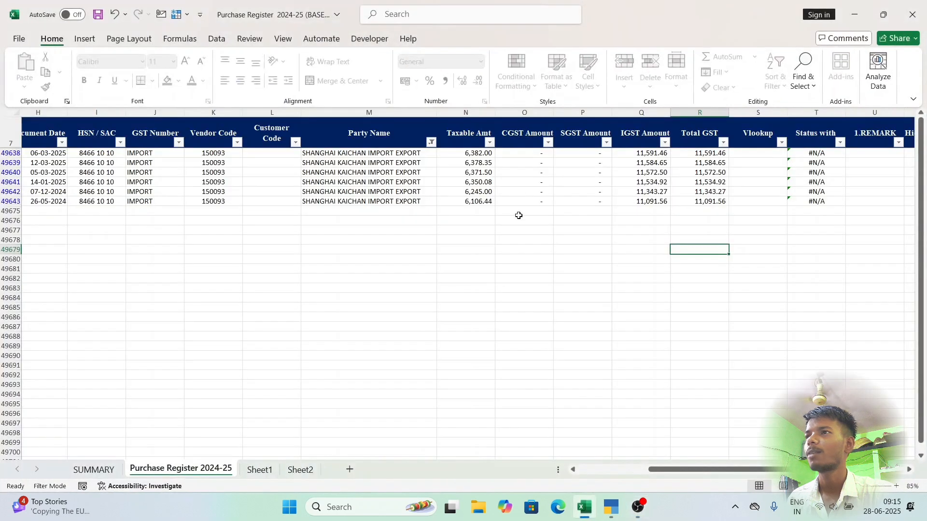
{"action": "left_click", "coordinate": [381, 153]}
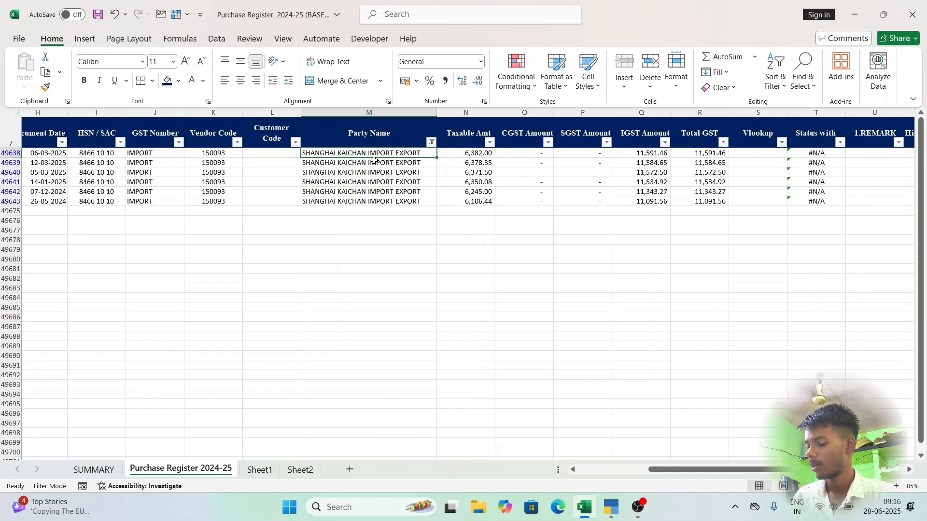
{"action": "key", "text": "ctrl+c"}
- Switch back to TallyPrime and name the new ledger SHANGHAI KAICHAN IMPORT EXPORT, leaving the alias blank
{"action": "key", "text": "alt+Tab"}
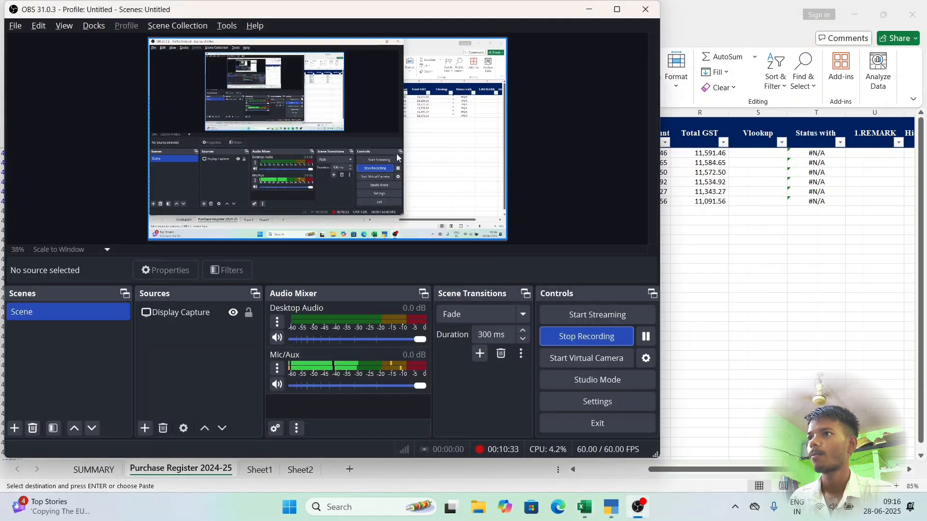
{"action": "key", "text": "alt+Tab"}
{"action": "key", "text": "Tab"}
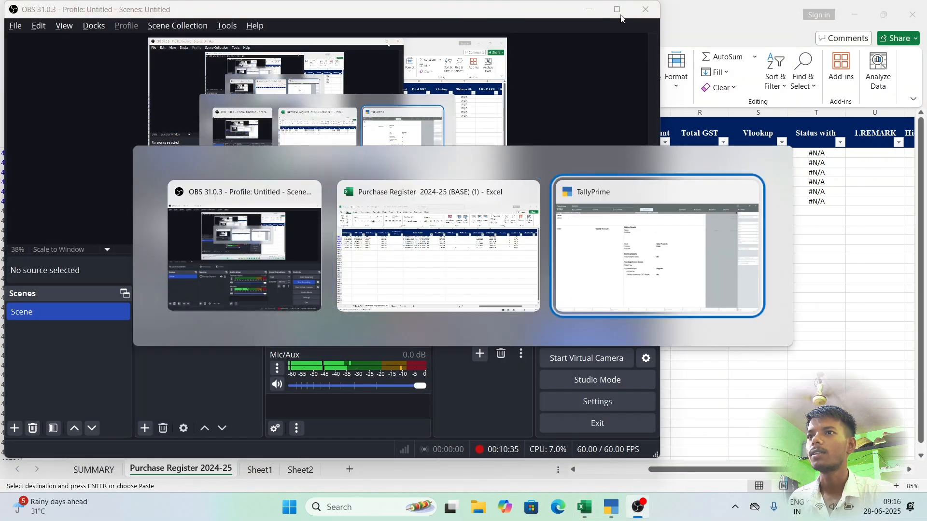
{"action": "key", "text": "ctrl+v"}
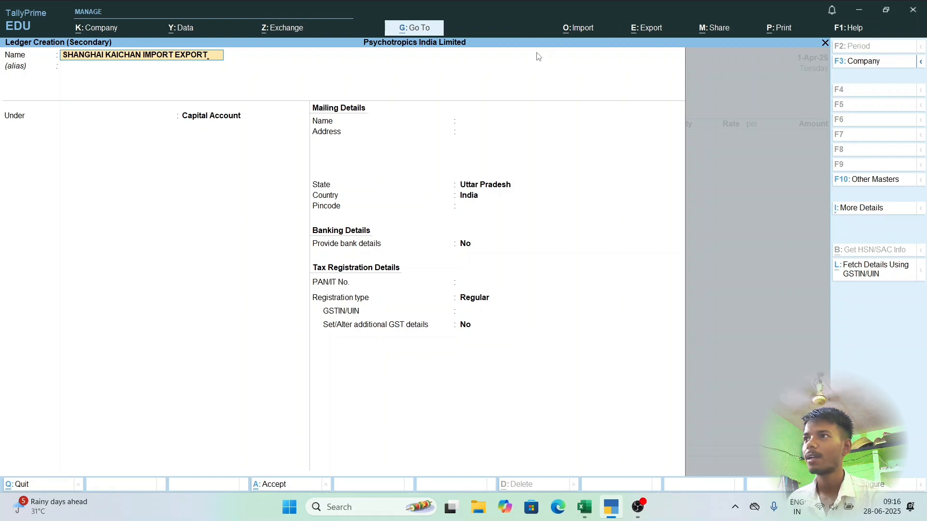
{"action": "key", "text": "Return"}
{"action": "key", "text": "Return"}
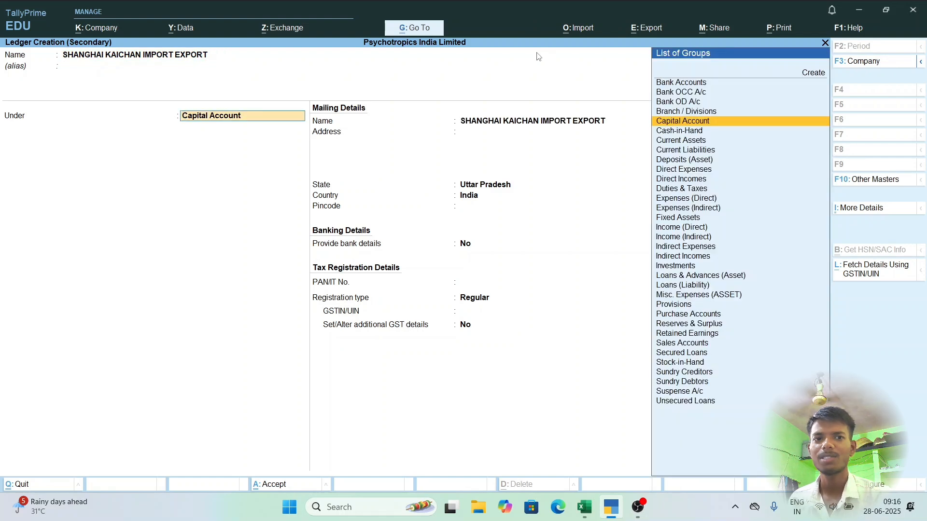
- Place the new ledger under the Sundry Debtors group
{"action": "type", "text": "Sund"}
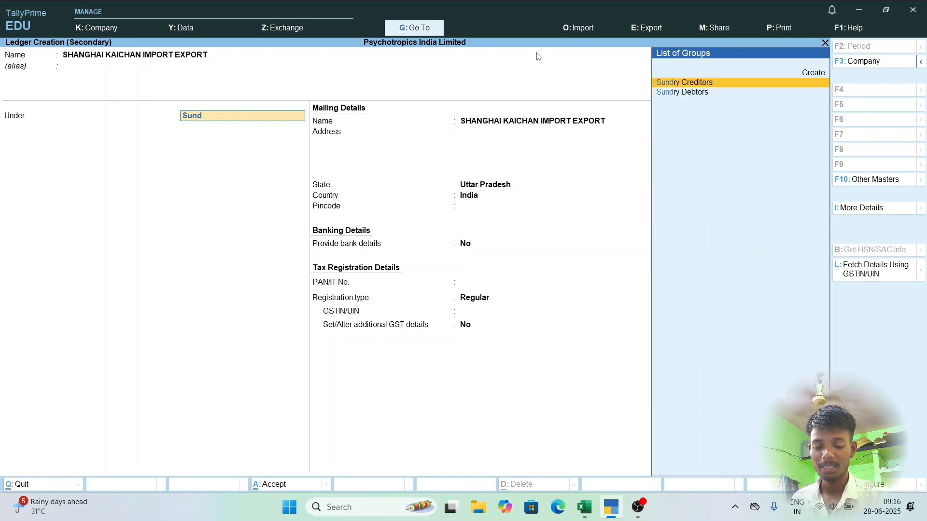
{"action": "key", "text": "Down"}
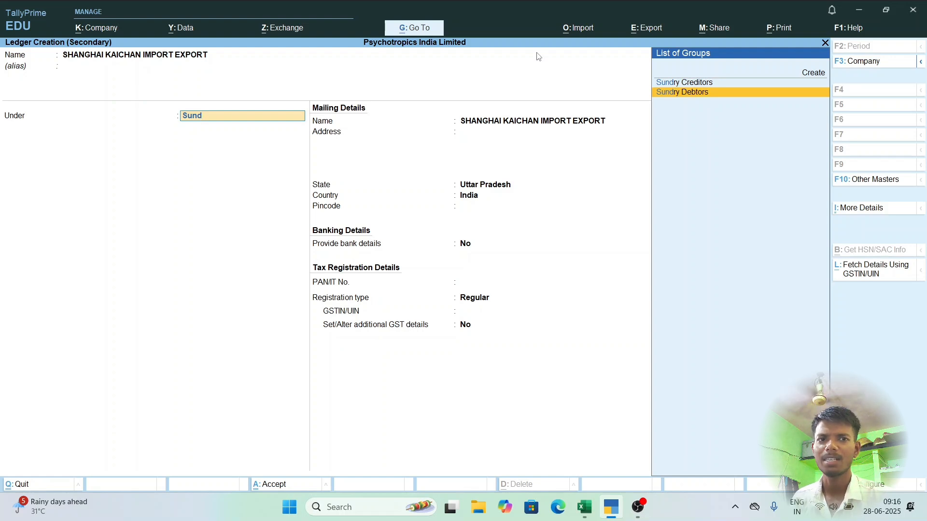
{"action": "key", "text": "Return"}
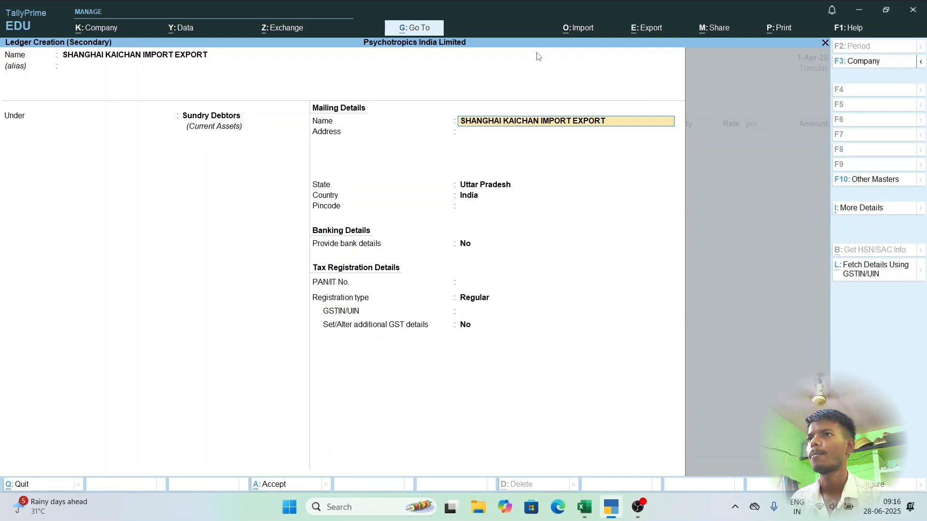
- Accept the ledger's mailing name and enter Usa as its address
{"action": "key", "text": "Return"}
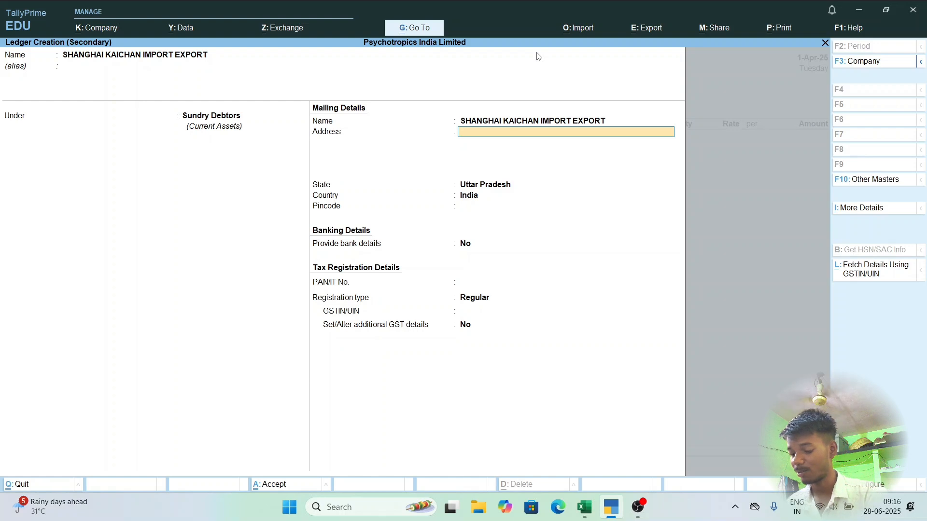
{"action": "type", "text": "Fa"}
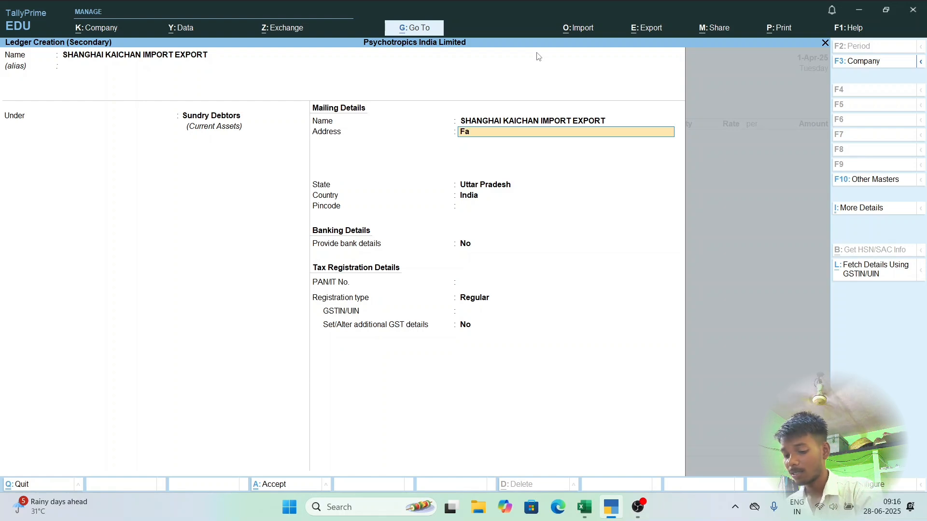
{"action": "key", "text": "BackSpace"}
{"action": "key", "text": "BackSpace"}
{"action": "key", "text": "BackSpace"}
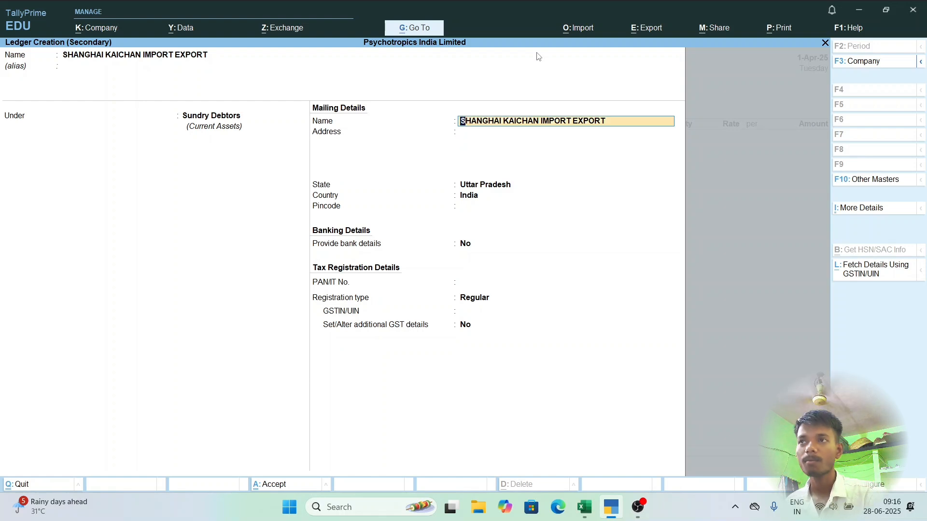
{"action": "key", "text": "Return"}
{"action": "type", "text": "Usa"}
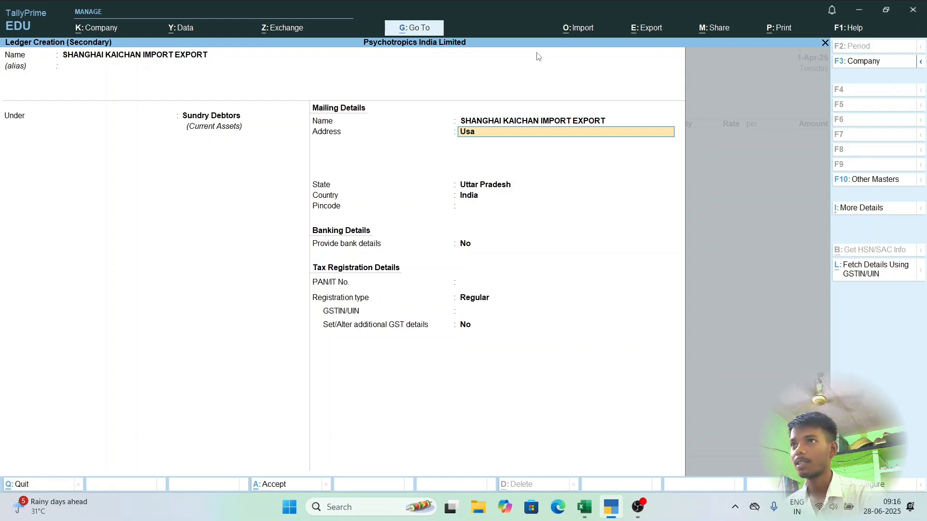
{"action": "key", "text": "Return"}
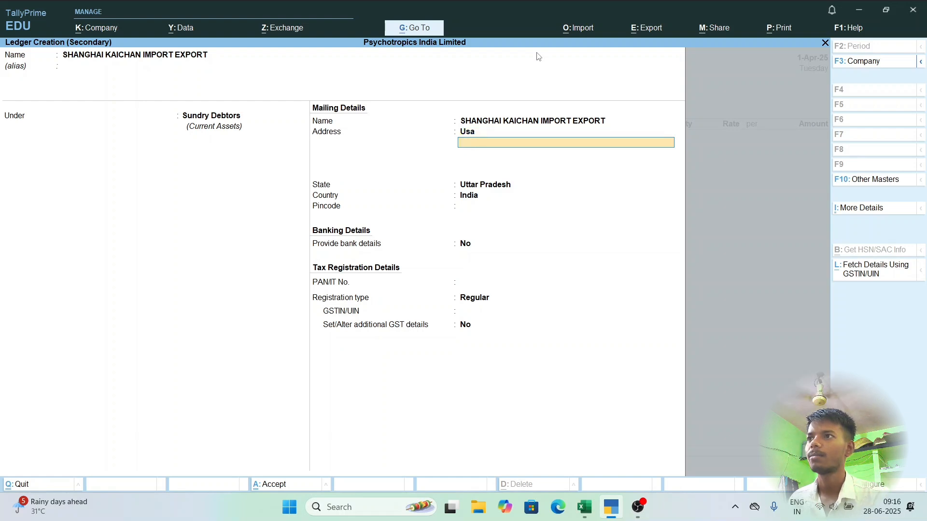
{"action": "key", "text": "Return"}
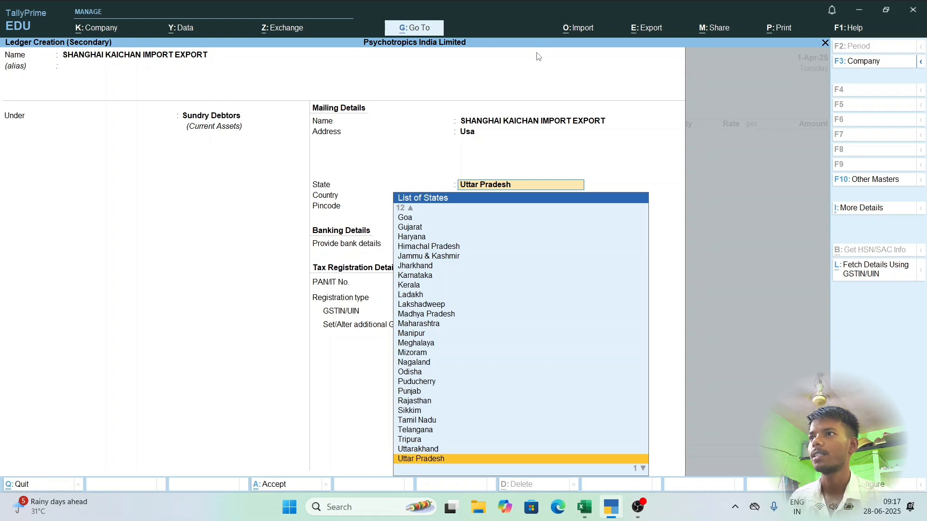
- Keep Uttar Pradesh as the state and set the ledger's mailing country to Bangladesh
{"action": "key", "text": "Return"}
{"action": "key", "text": "BackSpace"}
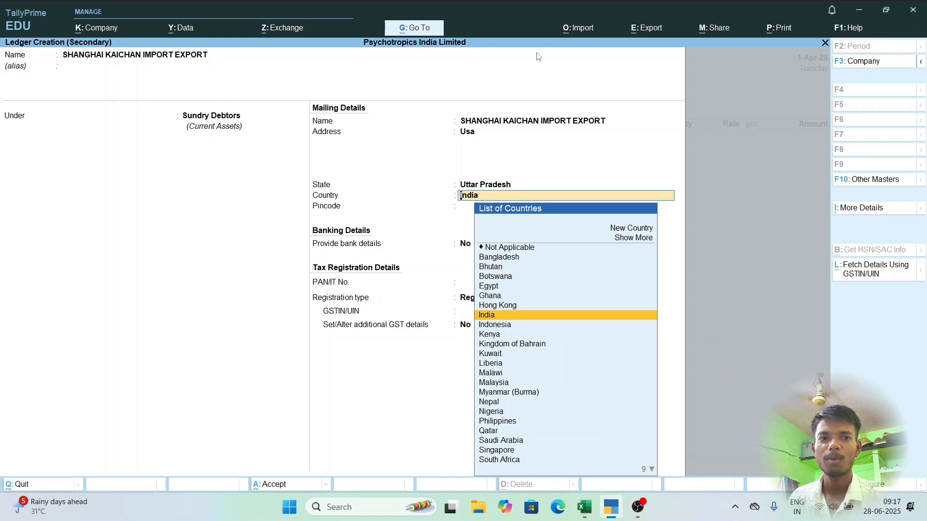
{"action": "key", "text": "Up"}
{"action": "key", "text": "Up"}
{"action": "key", "text": "Up"}
{"action": "key", "text": "Up"}
{"action": "key", "text": "Up"}
{"action": "key", "text": "Up"}
{"action": "key", "text": "Up"}
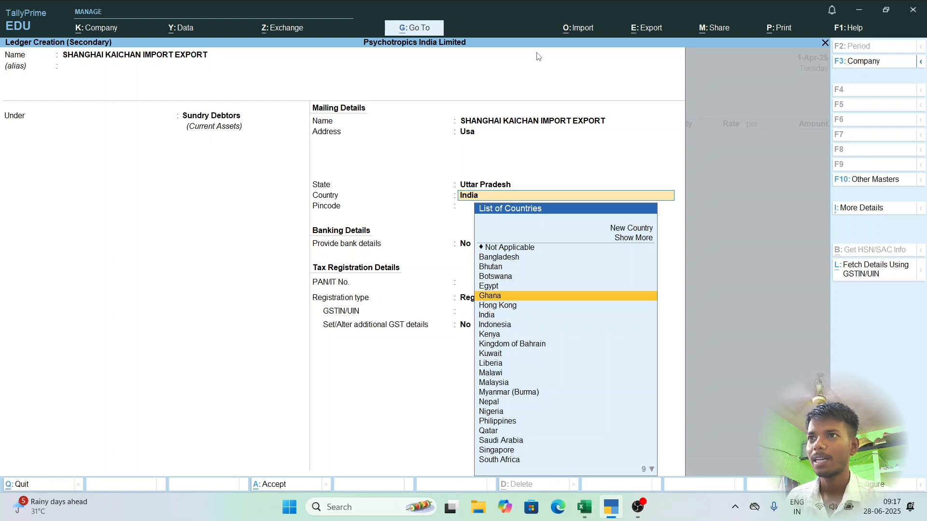
{"action": "key", "text": "Up"}
{"action": "key", "text": "Up"}
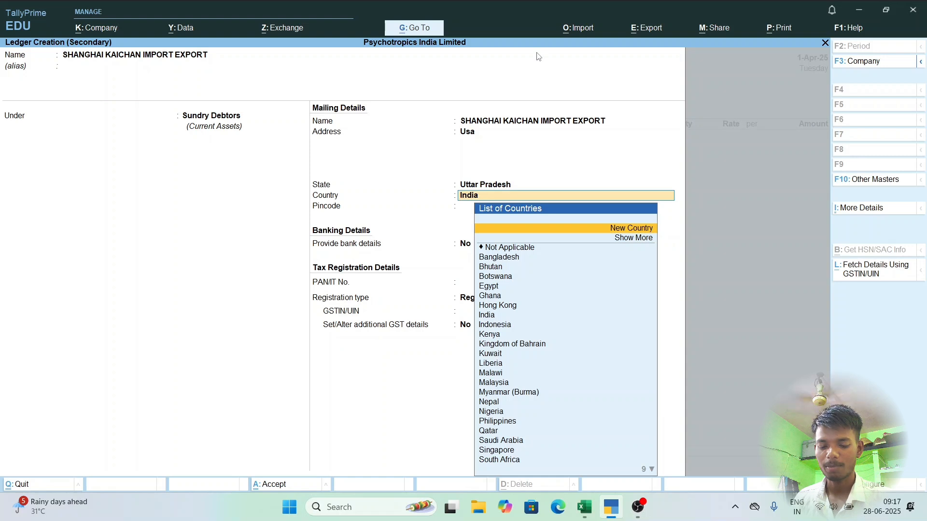
{"action": "key", "text": "Down"}
{"action": "key", "text": "Down"}
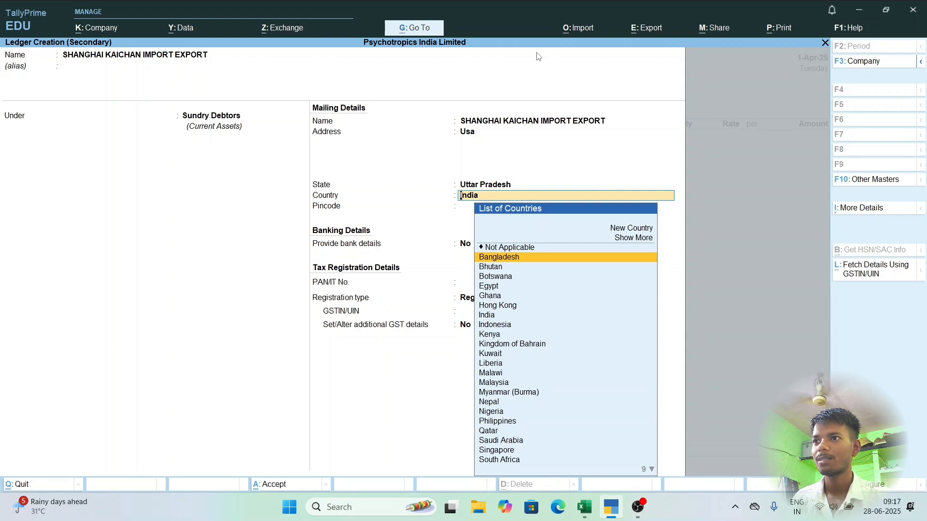
{"action": "key", "text": "Return"}
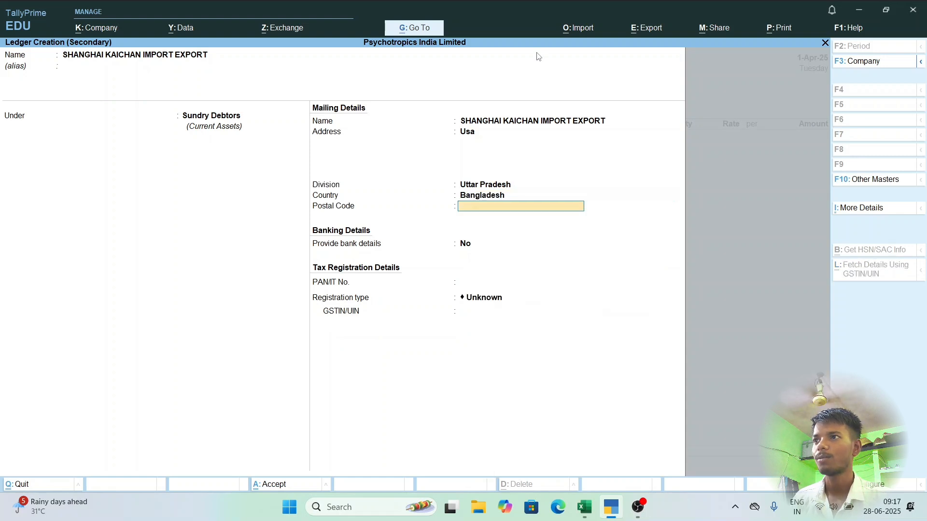
- Change the ledger's division to Dhaka in the mailing details
{"action": "key", "text": "BackSpace"}
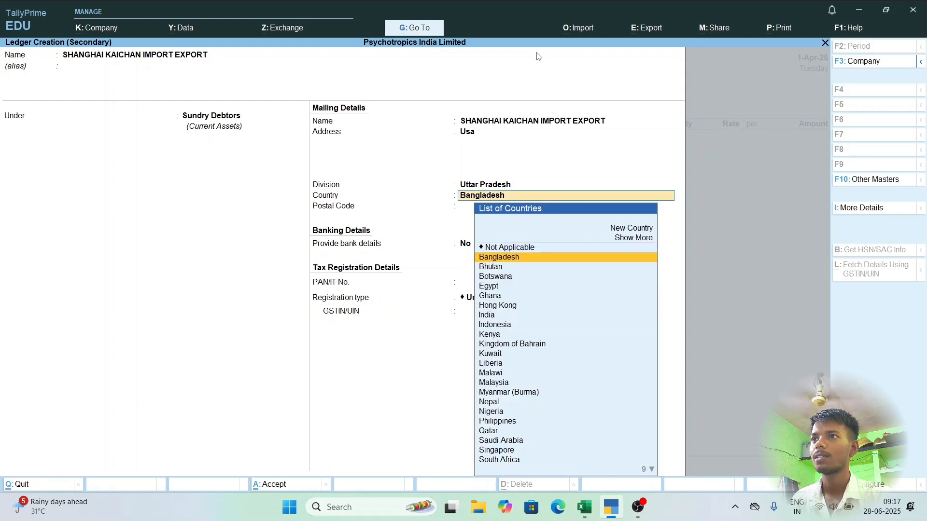
{"action": "key", "text": "BackSpace"}
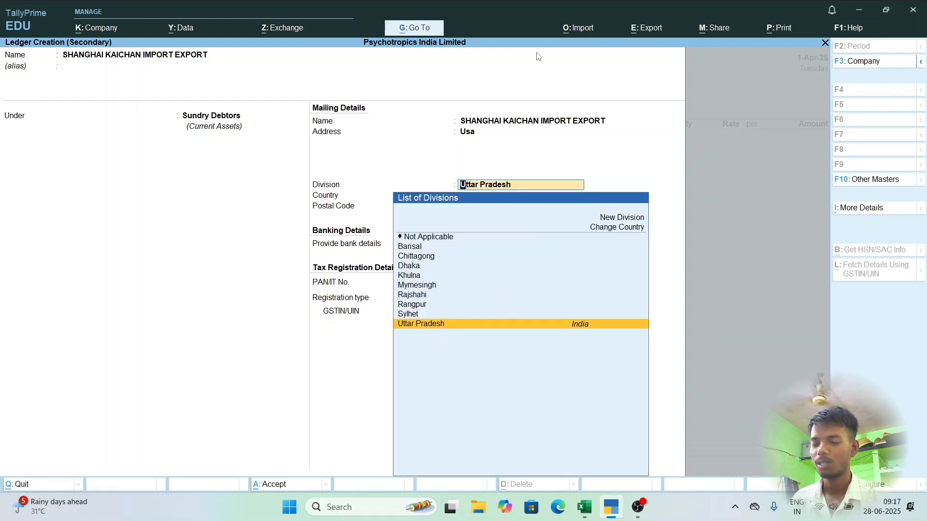
{"action": "key", "text": "Up"}
{"action": "key", "text": "Up"}
{"action": "key", "text": "Up"}
{"action": "key", "text": "Up"}
{"action": "key", "text": "Up"}
{"action": "key", "text": "Up"}
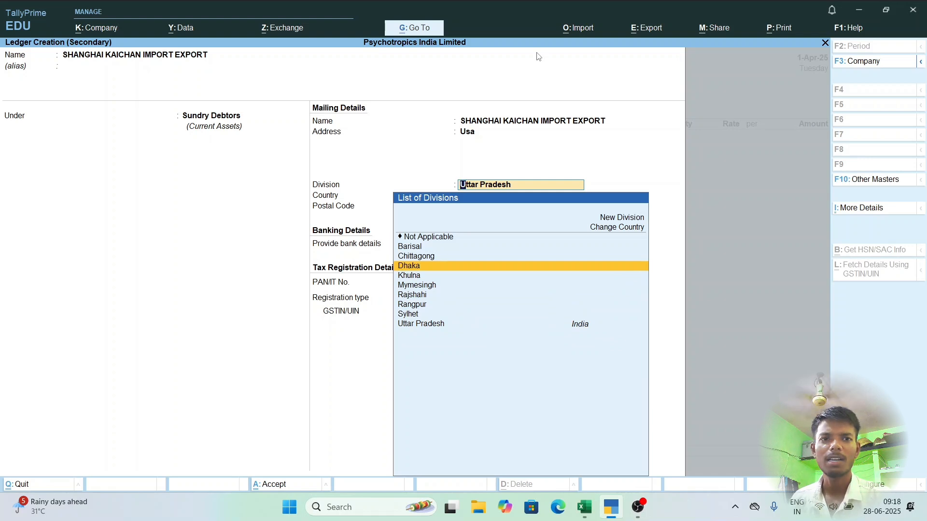
{"action": "key", "text": "Return"}
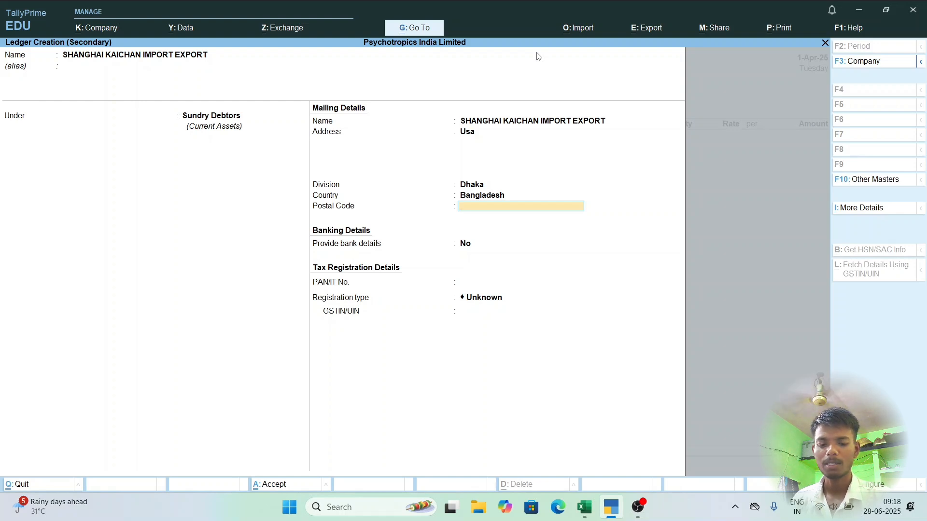
- Enter the ledger's postal code, keep bank details set to No and leave the PAN/IT number blank
{"action": "key", "text": "Return"}
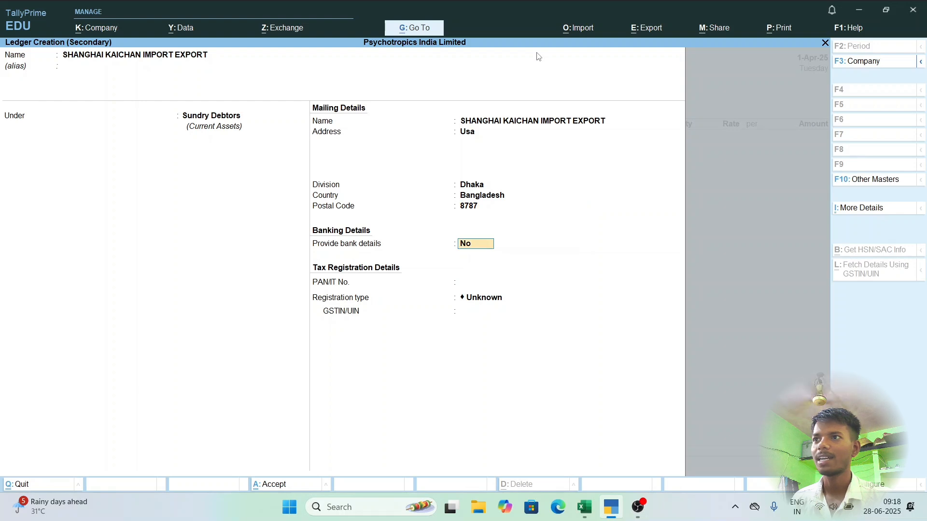
{"action": "key", "text": "Return"}
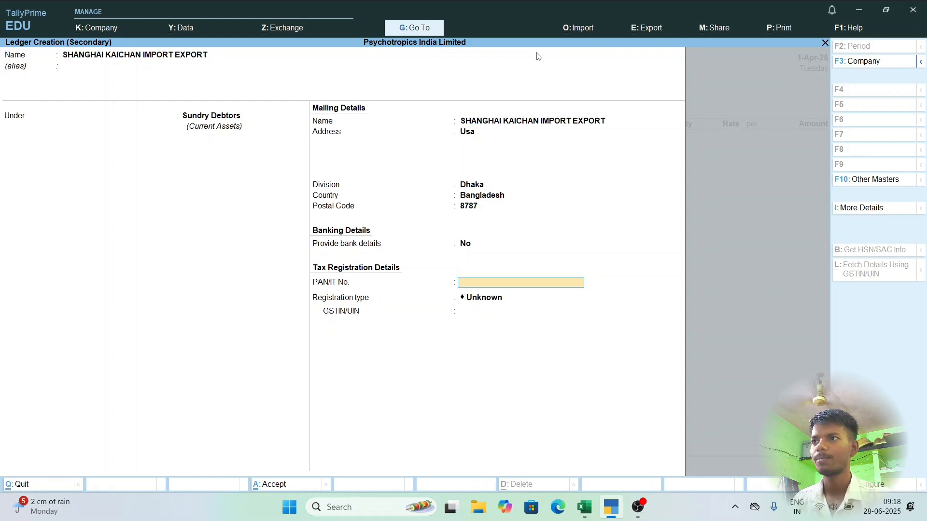
{"action": "key", "text": "Return"}
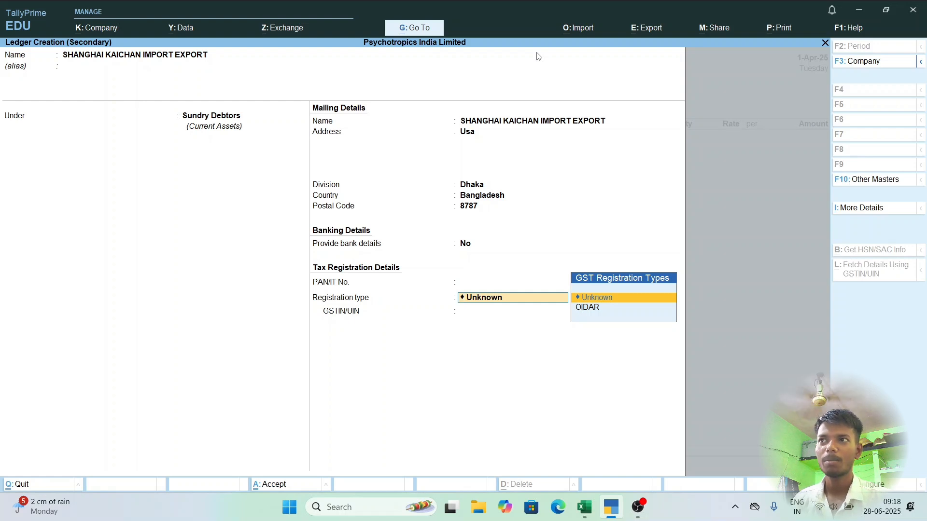
- Go back to the mailing details and change the ledger's country to India
{"action": "key", "text": "BackSpace"}
{"action": "key", "text": "BackSpace"}
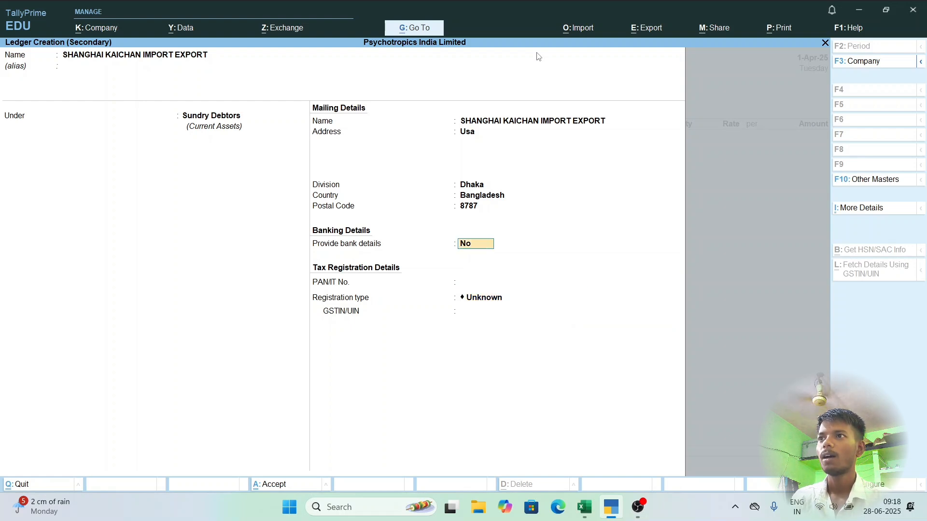
{"action": "key", "text": "BackSpace"}
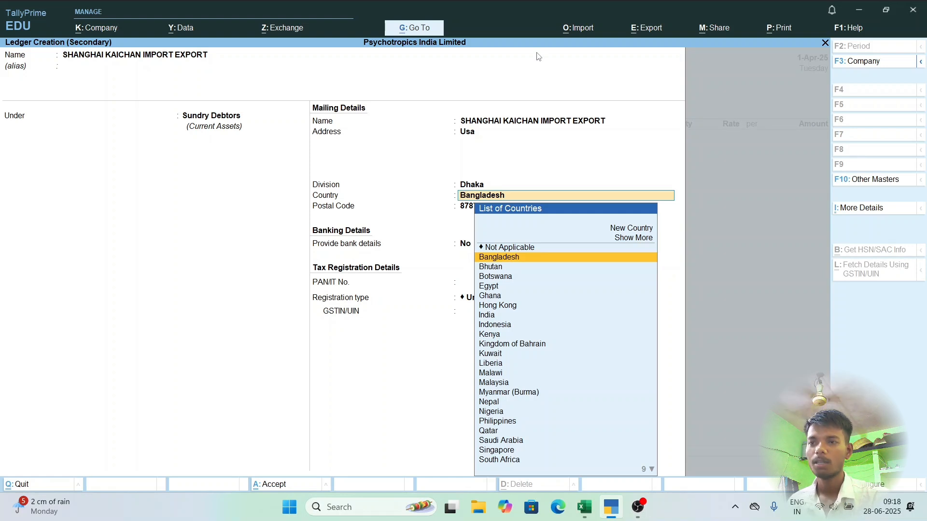
{"action": "key", "text": "Down"}
{"action": "key", "text": "Down"}
{"action": "key", "text": "Down"}
{"action": "key", "text": "Down"}
{"action": "key", "text": "Down"}
{"action": "key", "text": "Down"}
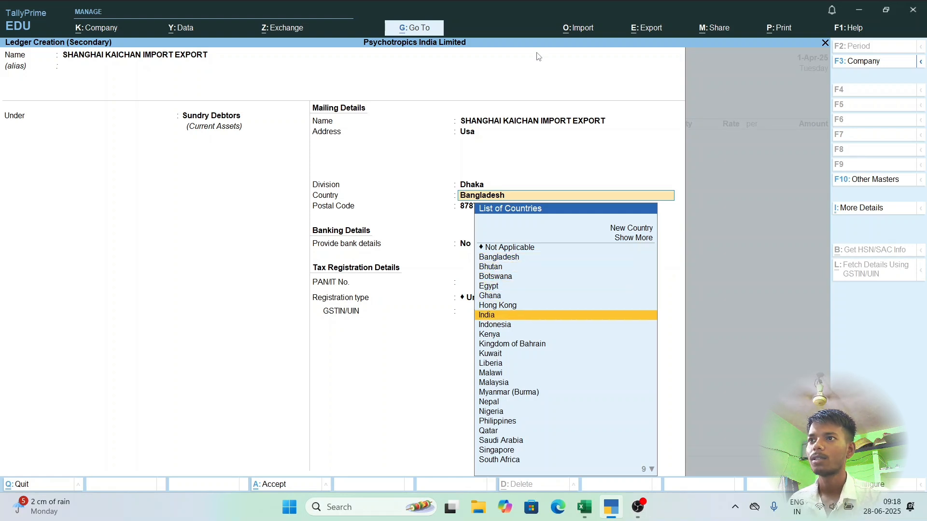
{"action": "key", "text": "Return"}
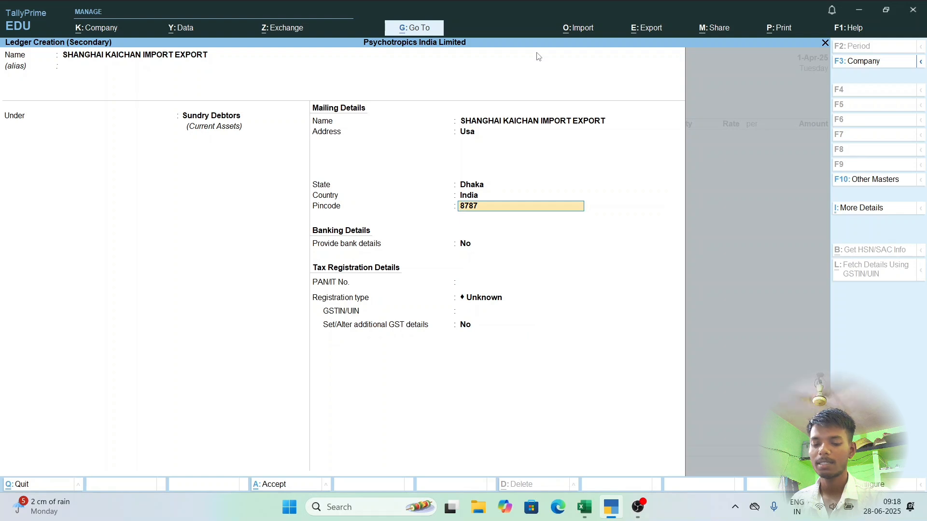
- Set the ledger's state to Uttar Pradesh and open the GST registration types offered for an Indian party
{"action": "key", "text": "shift+Tab"}
{"action": "key", "text": "shift+Tab"}
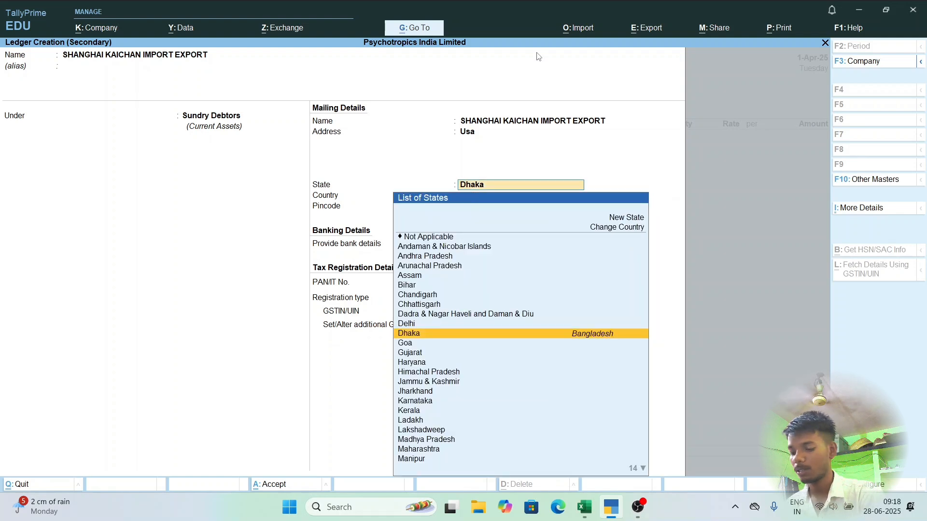
{"action": "type", "text": "Utt"}
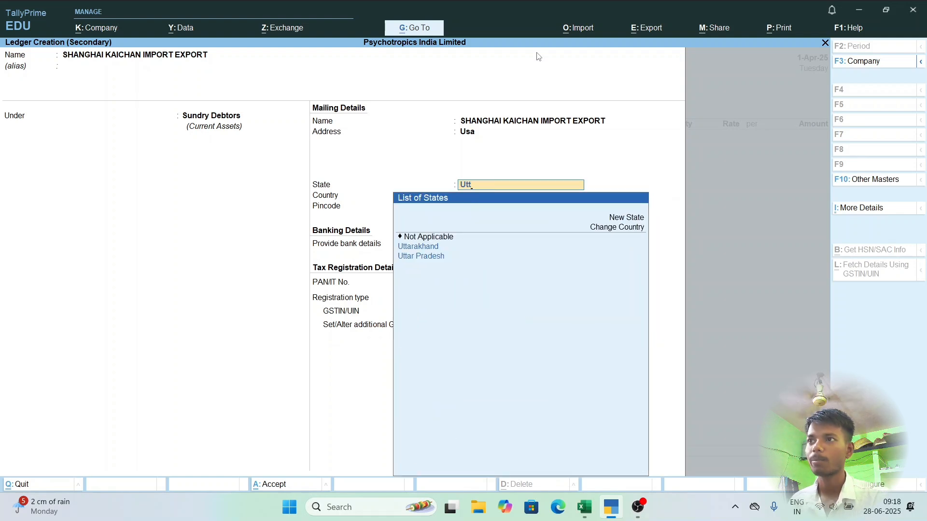
{"action": "key", "text": "Return"}
{"action": "key", "text": "Return"}
{"action": "key", "text": "Return"}
{"action": "key", "text": "Return"}
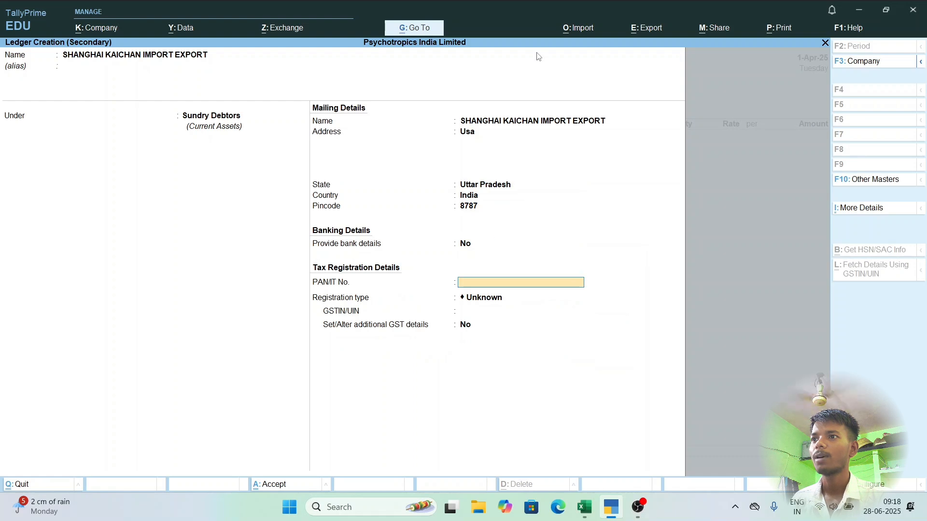
{"action": "key", "text": "Return"}
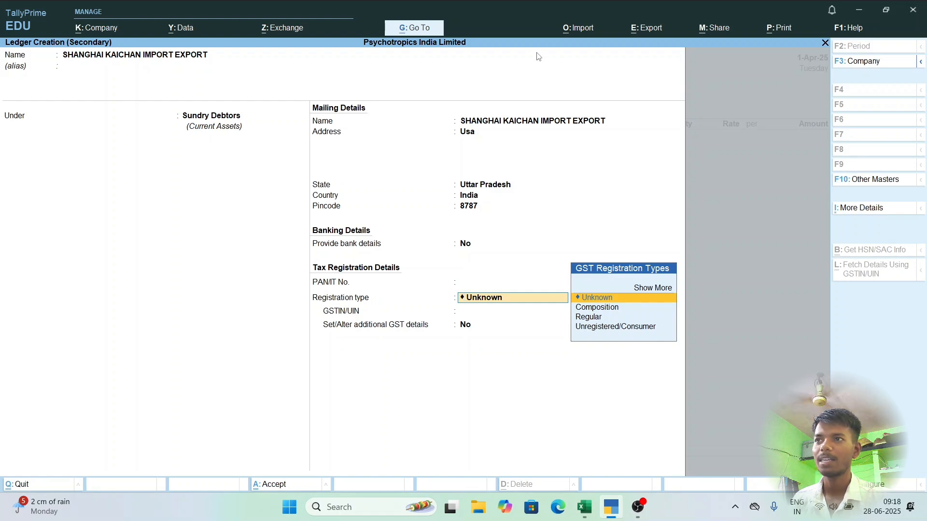
- Return to the mailing details and set the ledger's country back to Bangladesh
{"action": "key", "text": "BackSpace"}
{"action": "key", "text": "BackSpace"}
{"action": "key", "text": "BackSpace"}
{"action": "key", "text": "BackSpace"}
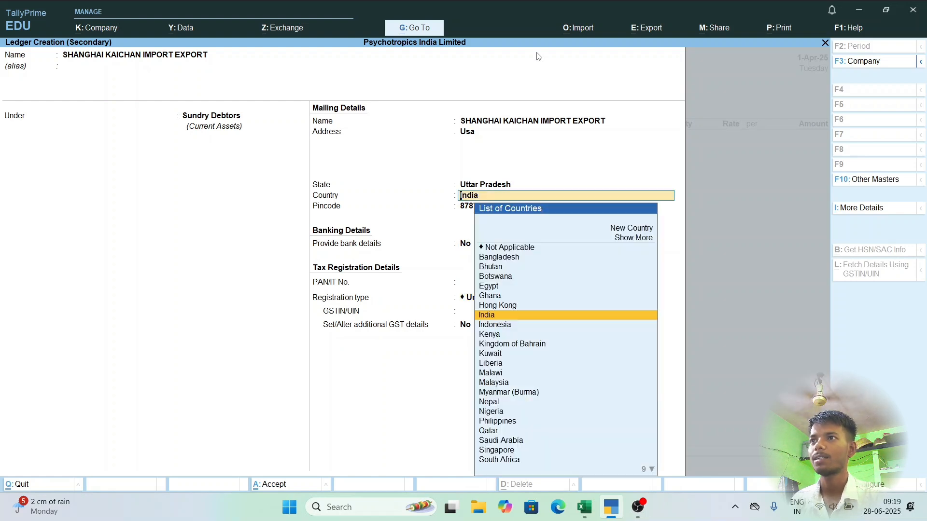
{"action": "key", "text": "BackSpace"}
{"action": "key", "text": "Return"}
{"action": "key", "text": "Return"}
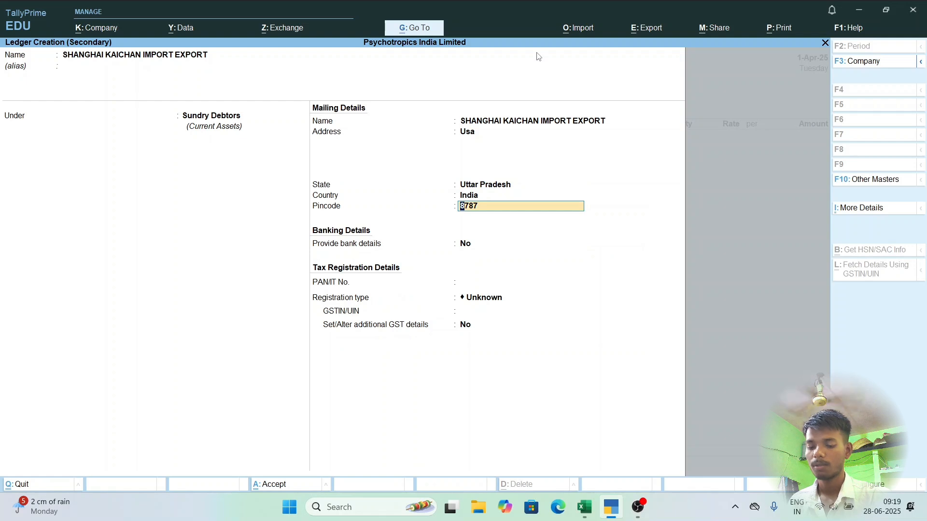
{"action": "key", "text": "BackSpace"}
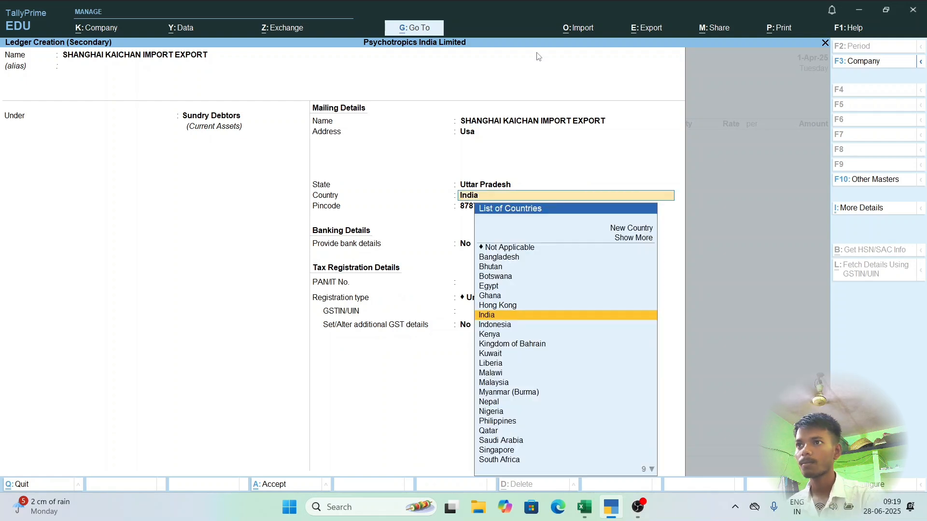
{"action": "key", "text": "Up"}
{"action": "key", "text": "Up"}
{"action": "key", "text": "Up"}
{"action": "key", "text": "Up"}
{"action": "key", "text": "Up"}
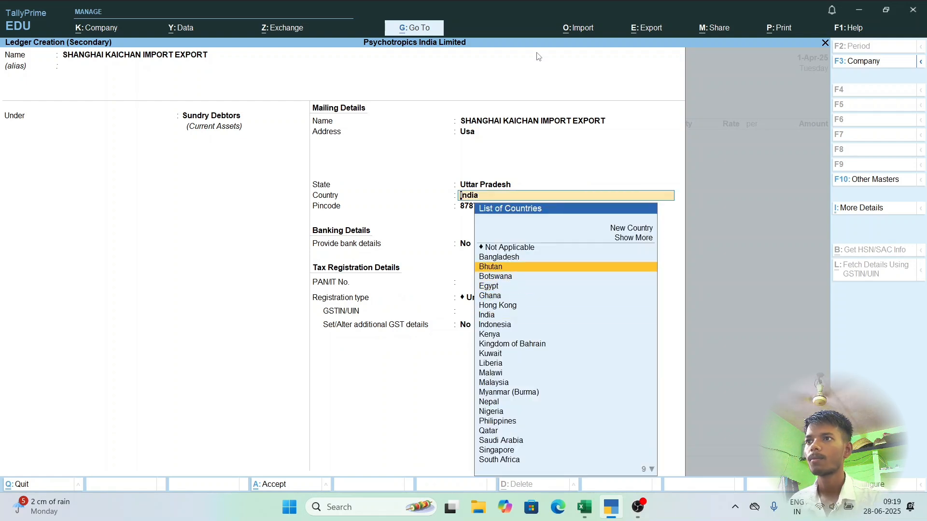
{"action": "key", "text": "Up"}
{"action": "key", "text": "Return"}
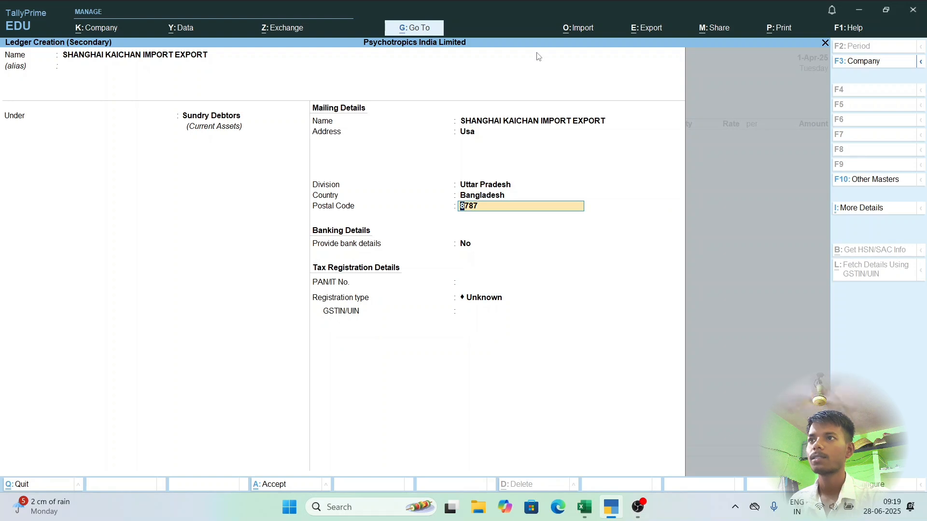
- Set the ledger's division back to Dhaka, keeping the postal code and bank details as they are
{"action": "key", "text": "BackSpace"}
{"action": "key", "text": "BackSpace"}
{"action": "key", "text": "Up"}
{"action": "key", "text": "Up"}
{"action": "key", "text": "Up"}
{"action": "key", "text": "Up"}
{"action": "key", "text": "Up"}
{"action": "key", "text": "Up"}
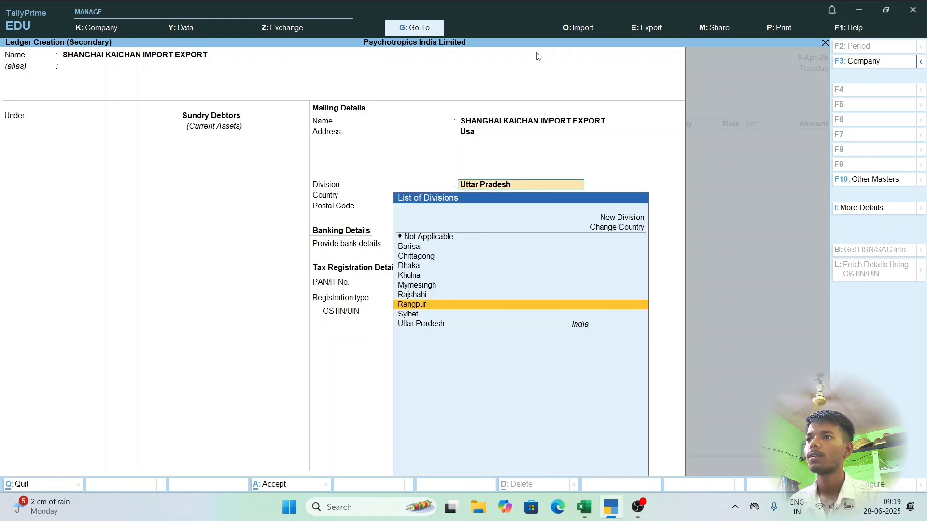
{"action": "key", "text": "Return"}
{"action": "key", "text": "Return"}
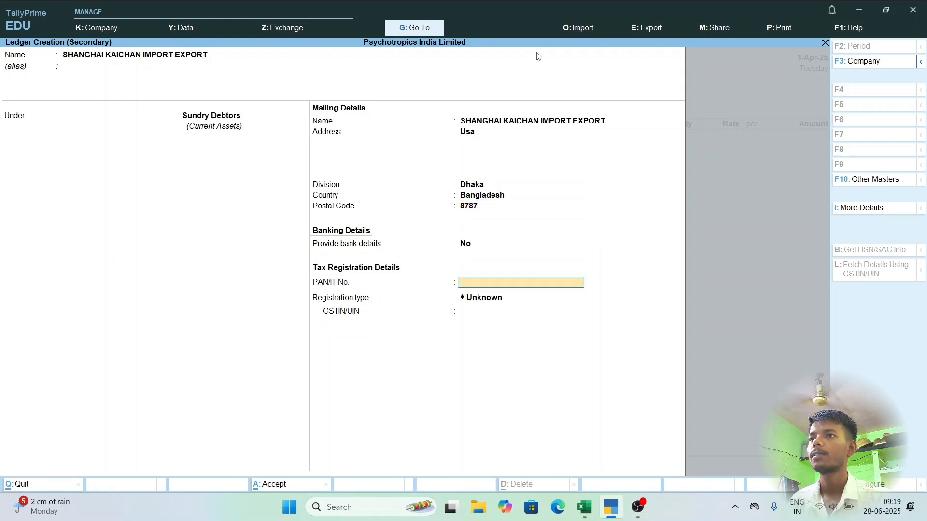
- Leave the PAN/IT number blank, keep the registration type Unknown and save the new ledger
{"action": "key", "text": "Return"}
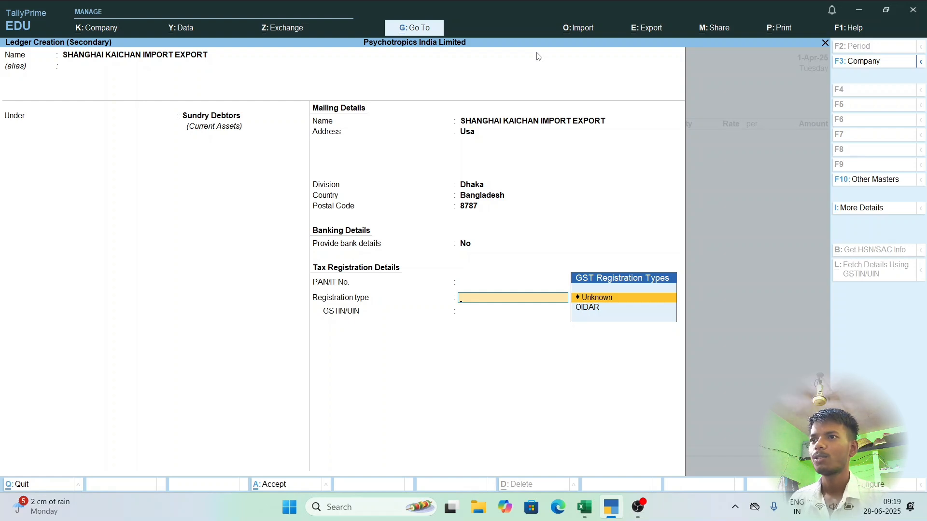
{"action": "key", "text": "Return"}
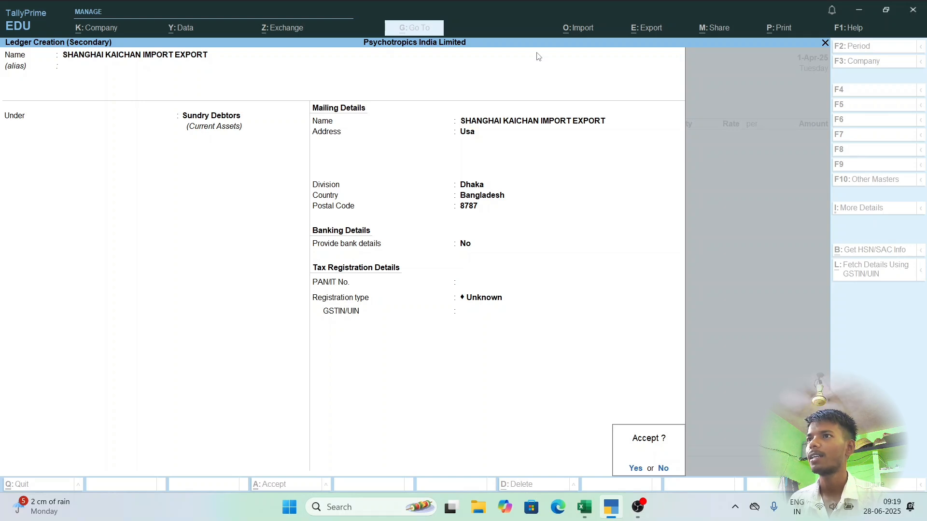
{"action": "key", "text": "Return"}
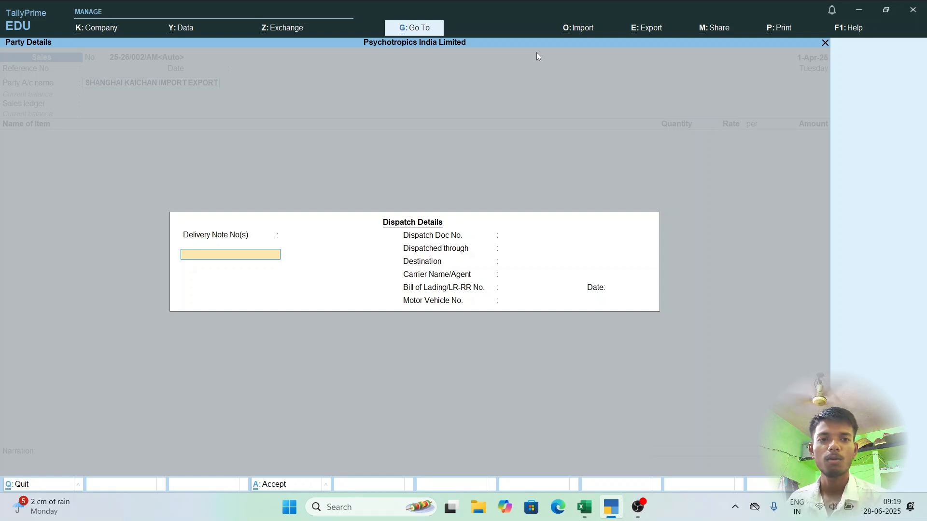
- Leave the dispatch details and set Provide Export details to Yes in the sales voucher configuration
{"action": "key", "text": "Escape"}
{"action": "key", "text": "y"}
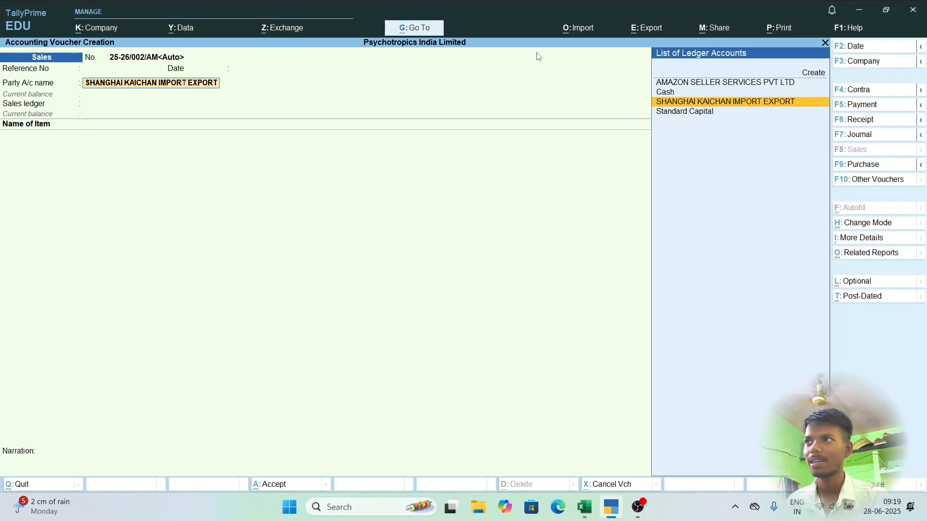
{"action": "key", "text": "F12"}
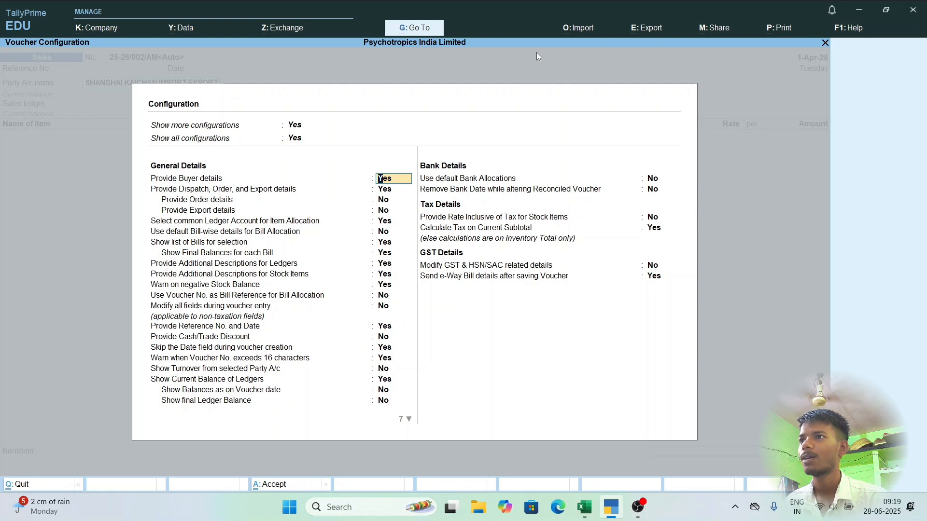
{"action": "key", "text": "Return"}
{"action": "key", "text": "Return"}
{"action": "key", "text": "Return"}
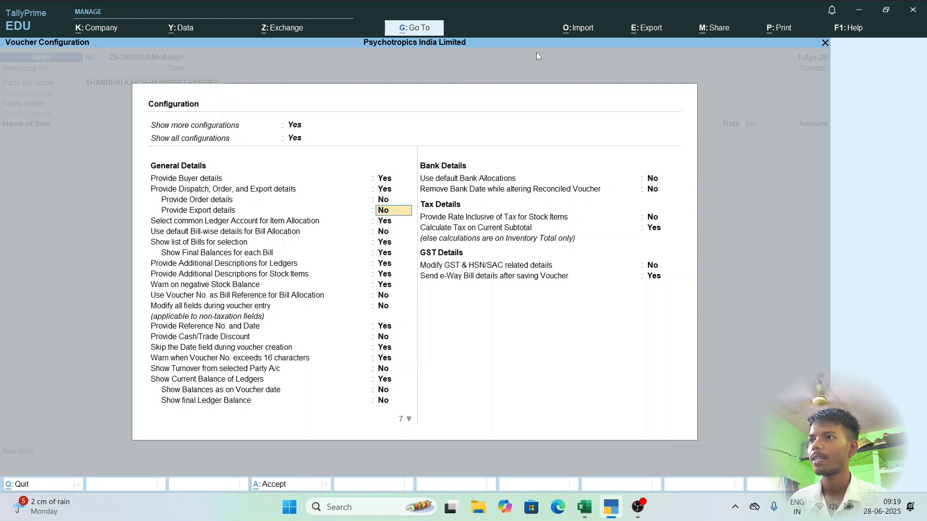
{"action": "type", "text": "y"}
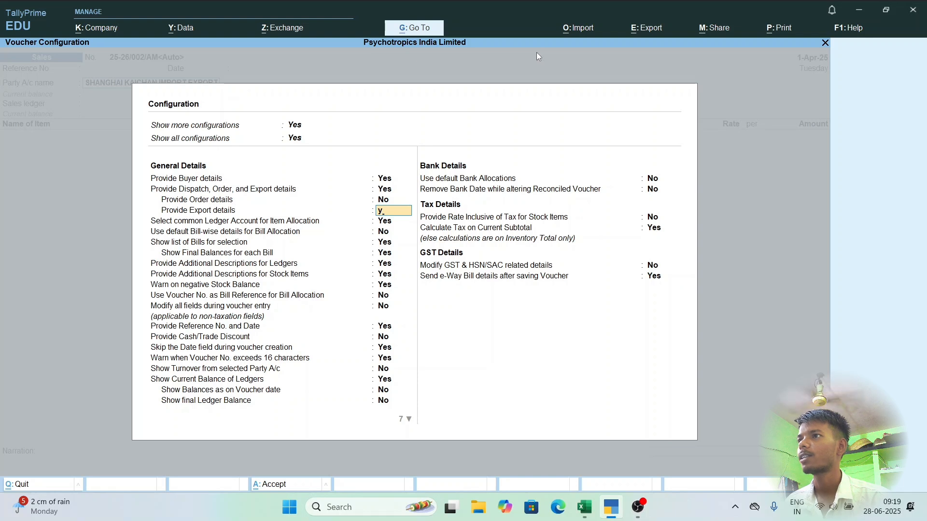
{"action": "key", "text": "Return"}
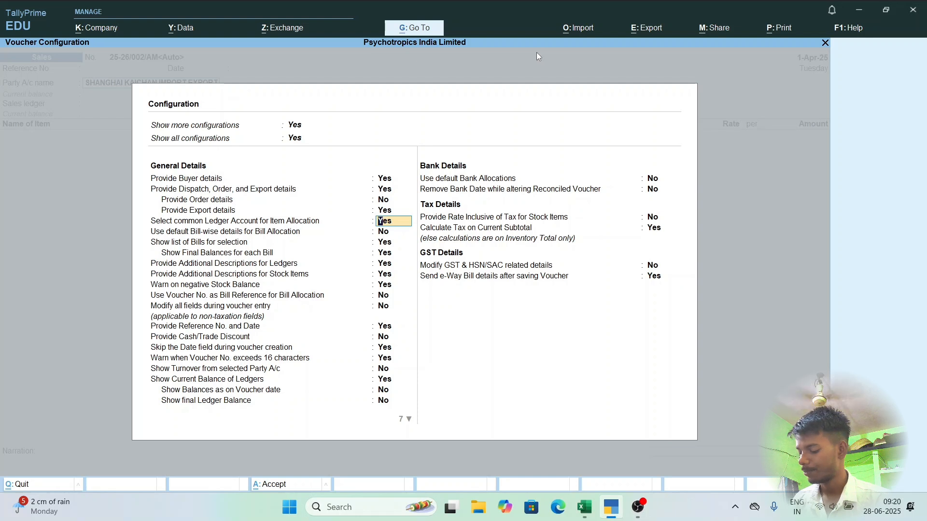
{"action": "key", "text": "ctrl"}
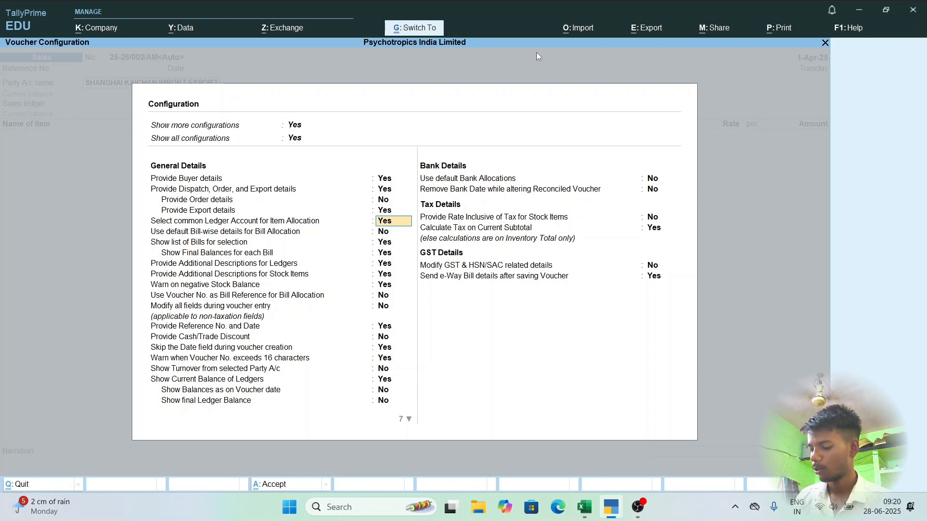
{"action": "key", "text": "ctrl+a"}
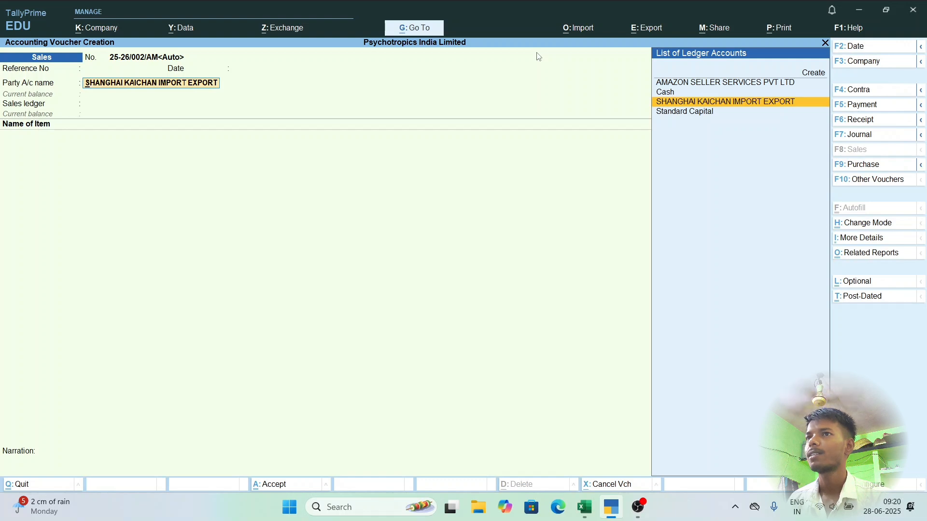
- Select SHANGHAI KAICHAN IMPORT EXPORT as the voucher's party and leave all its dispatch details blank
{"action": "key", "text": "Return"}
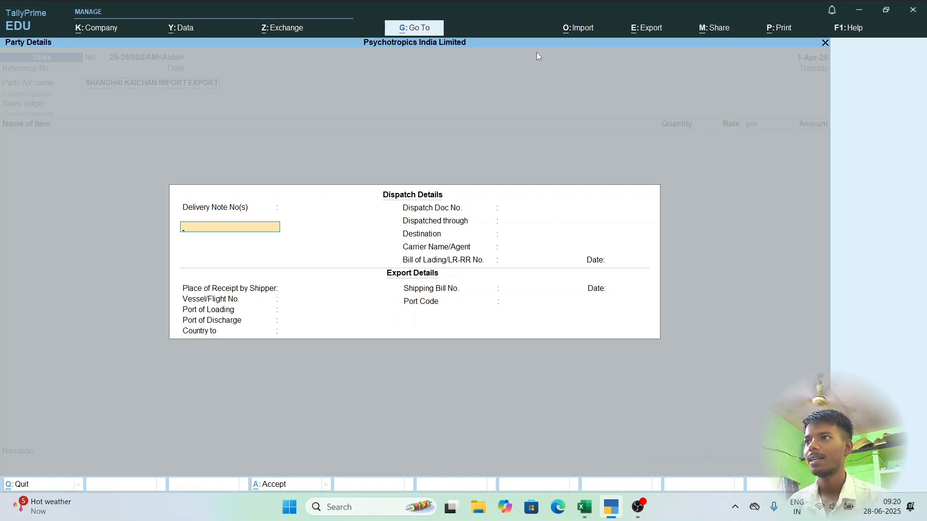
{"action": "key", "text": "Return"}
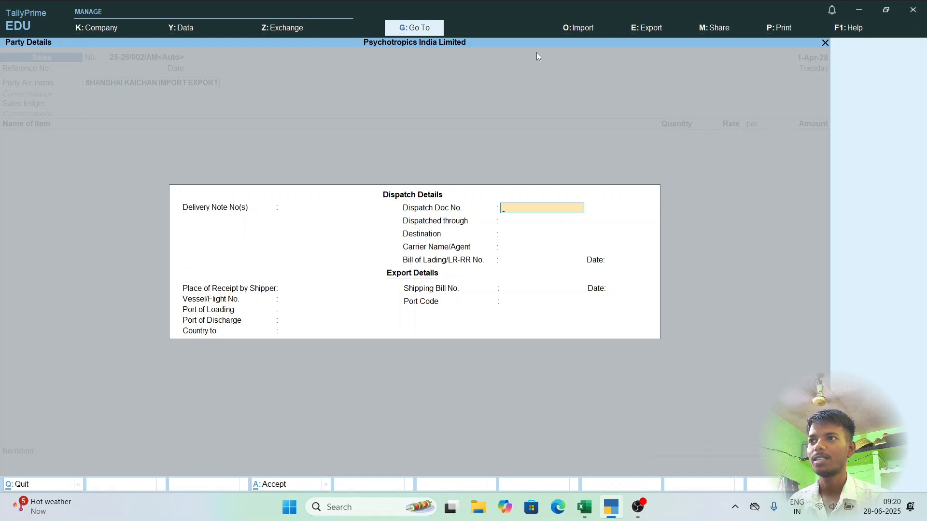
{"action": "key", "text": "Return"}
{"action": "key", "text": "Return"}
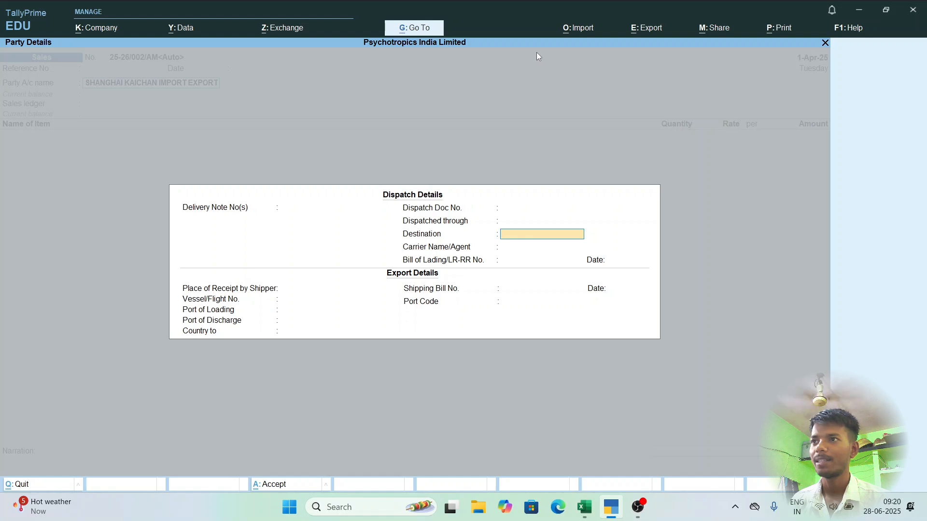
{"action": "key", "text": "Return"}
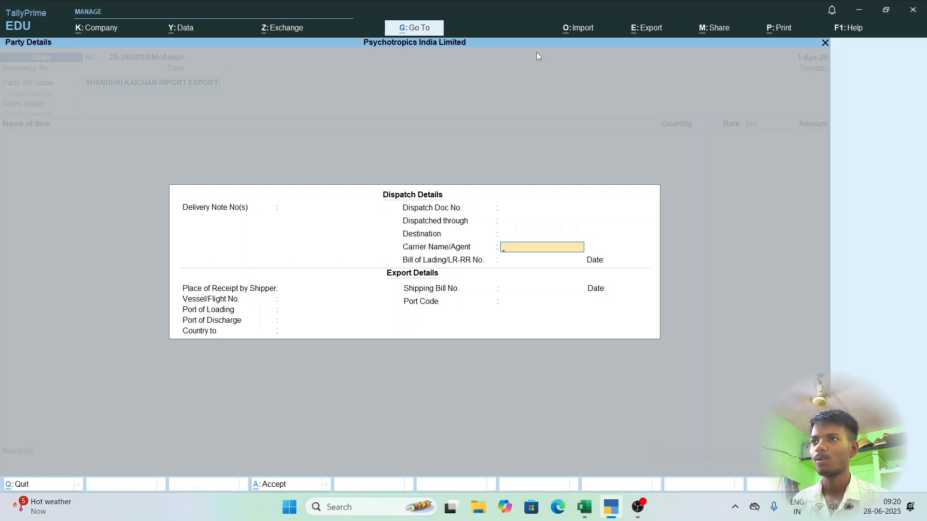
{"action": "key", "text": "Return"}
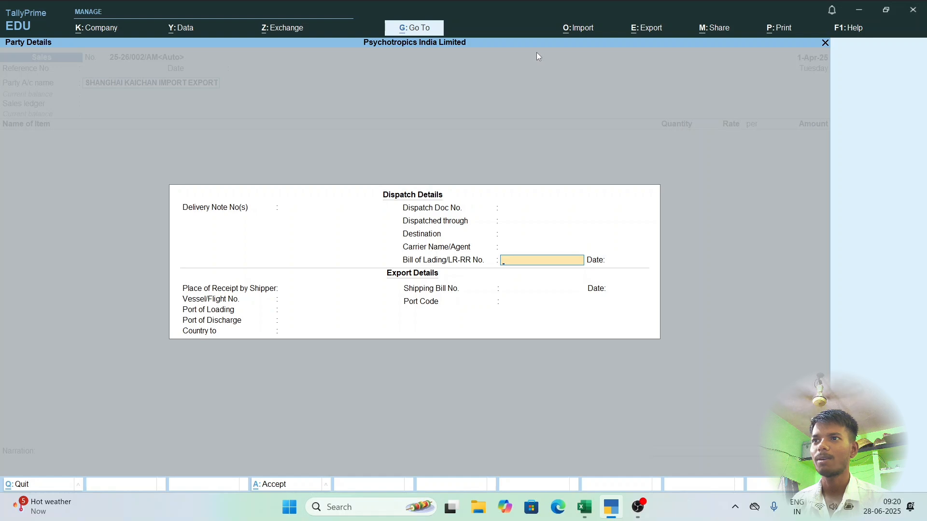
{"action": "key", "text": "Return"}
{"action": "key", "text": "Return"}
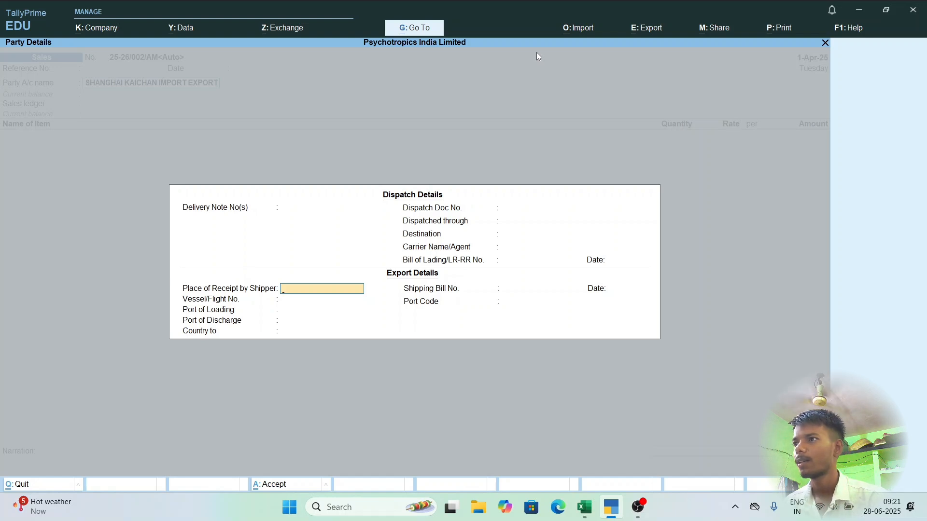
- Leave the shipping and port fields of the export details blank, set Country to as Not Applicable and leave the form
{"action": "key", "text": "Return"}
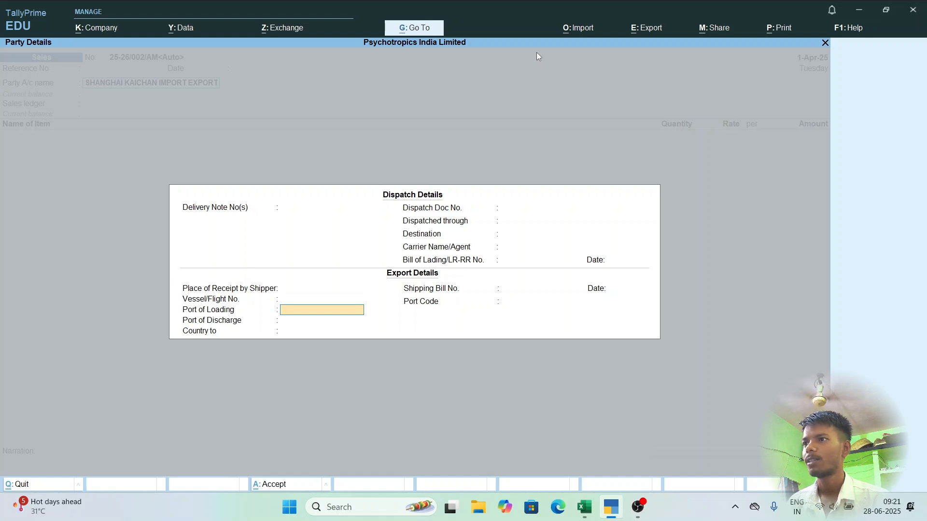
{"action": "key", "text": "Return"}
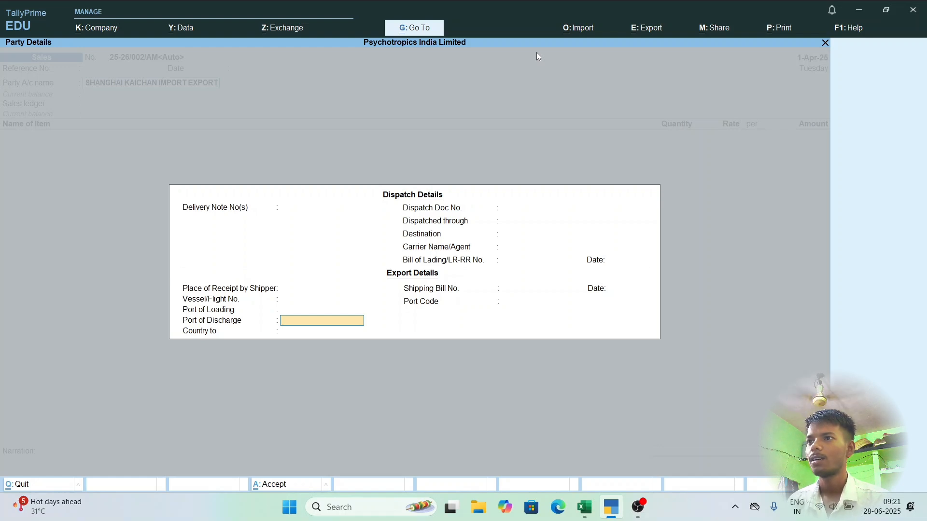
{"action": "key", "text": "Return"}
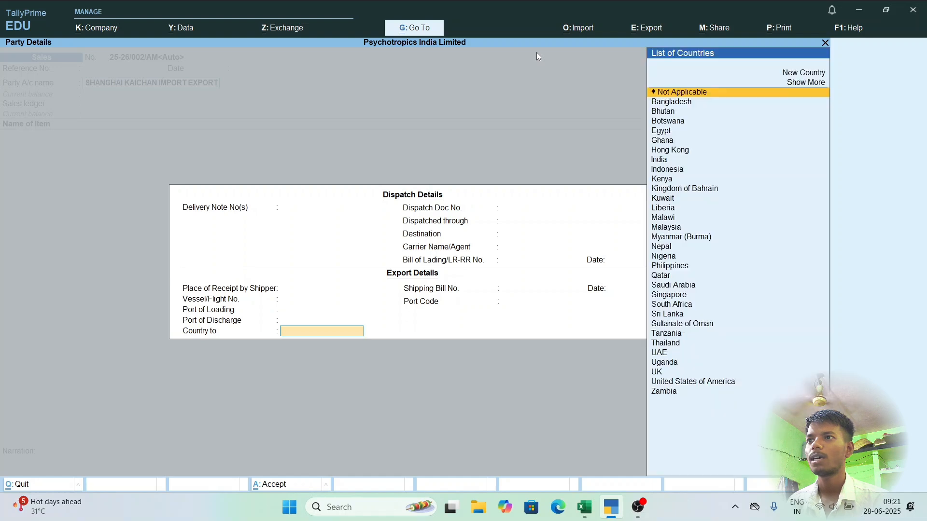
{"action": "key", "text": "Return"}
{"action": "key", "text": "Return"}
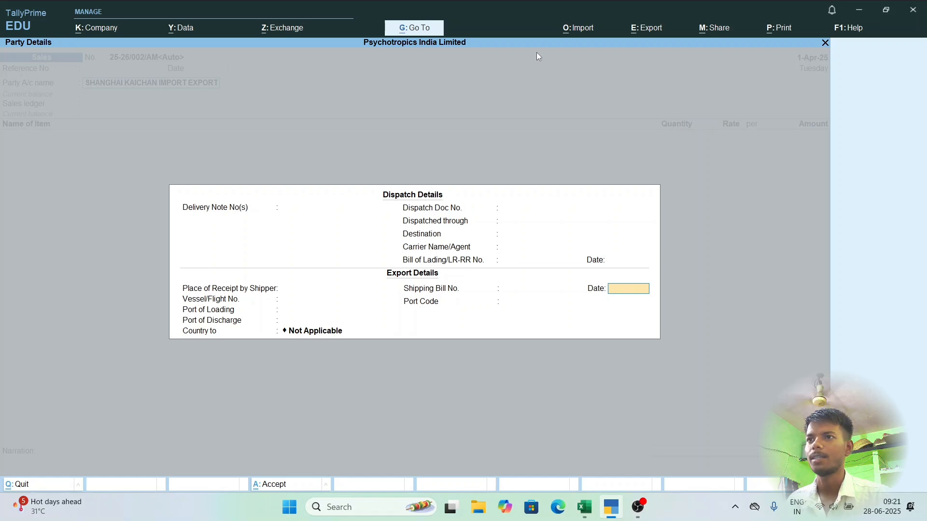
{"action": "key", "text": "Return"}
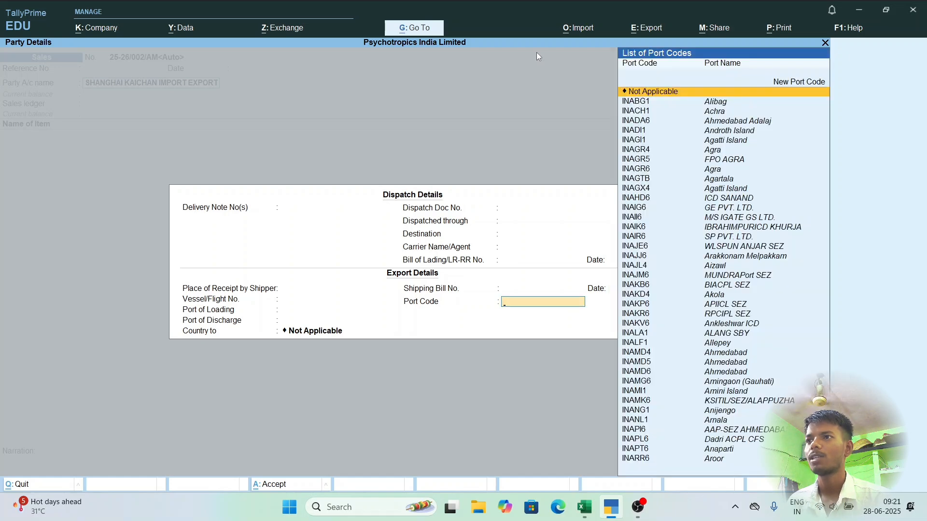
{"action": "key", "text": "Escape"}
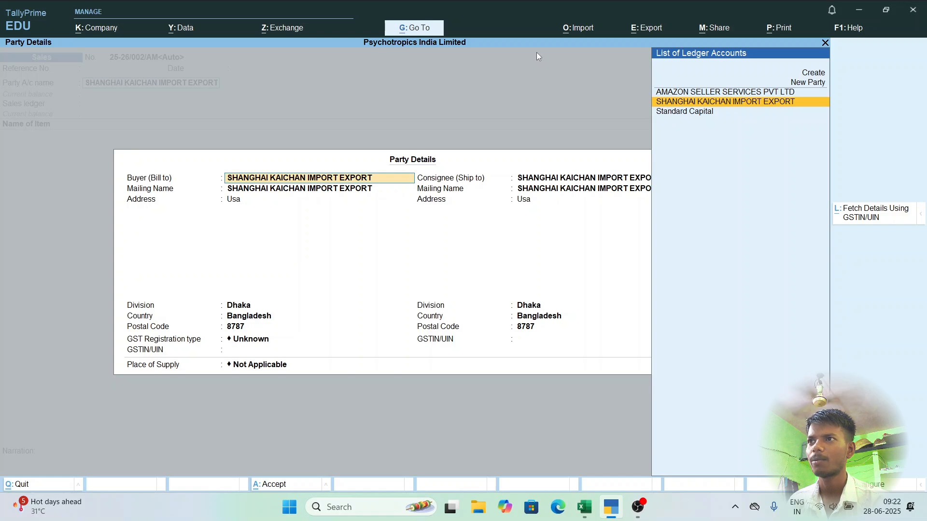
- Keep the buyer's mailing details and the Unknown GST registration type, and accept the party details
{"action": "key", "text": "Return"}
{"action": "key", "text": "Return"}
{"action": "key", "text": "Return"}
{"action": "key", "text": "Return"}
{"action": "key", "text": "Return"}
{"action": "key", "text": "Return"}
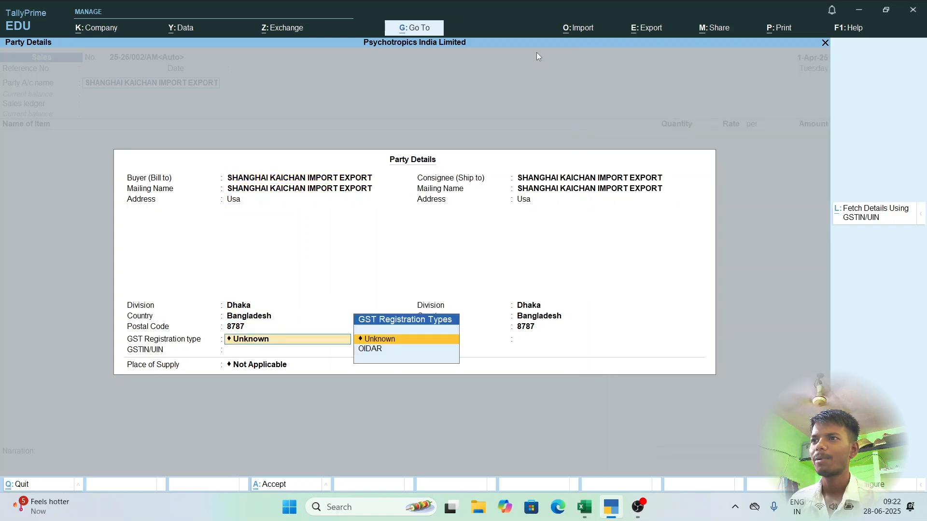
{"action": "key", "text": "Return"}
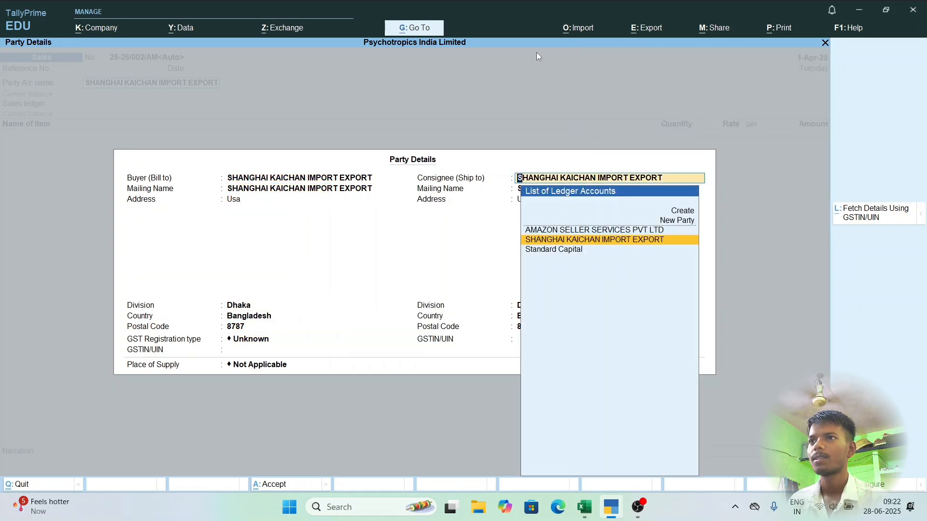
{"action": "key", "text": "ctrl+a"}
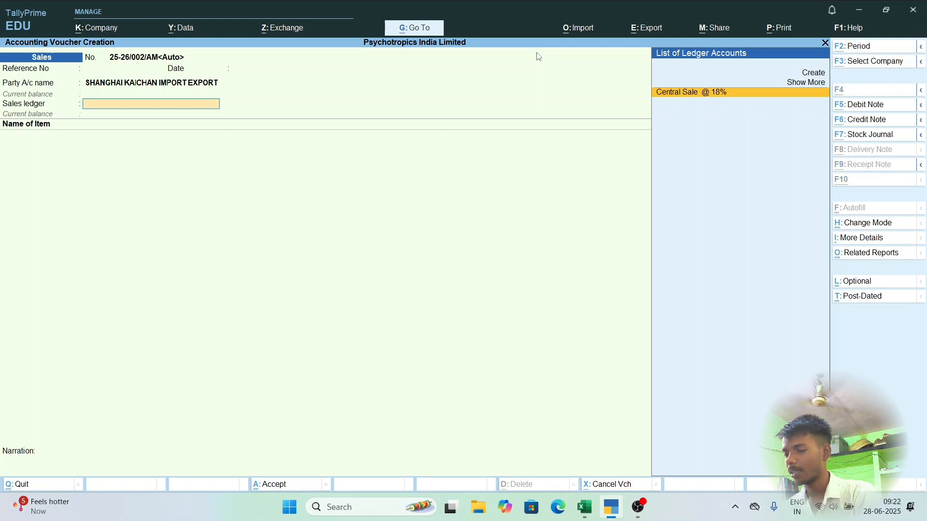
- Start a new ledger for the voucher's sales ledger field, naming it EXPORT with no alias
{"action": "key", "text": "alt+c"}
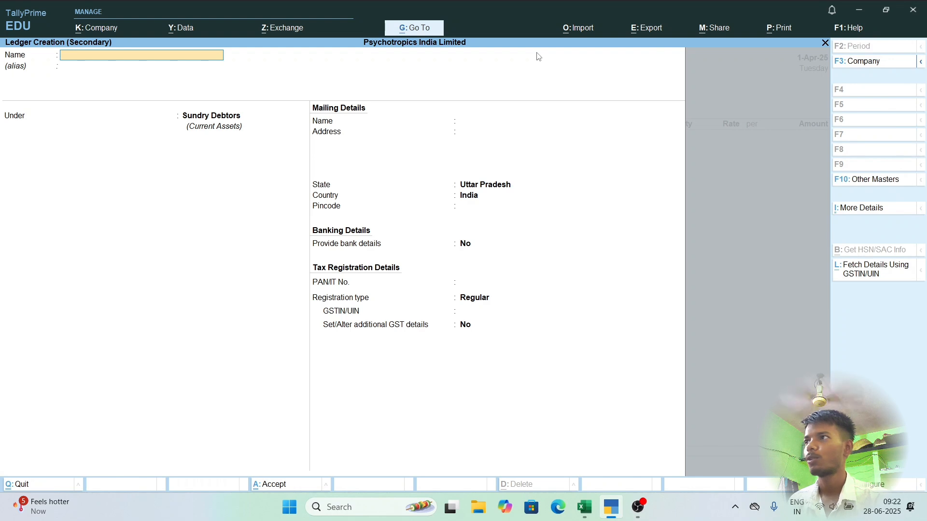
{"action": "type", "text": "E"}
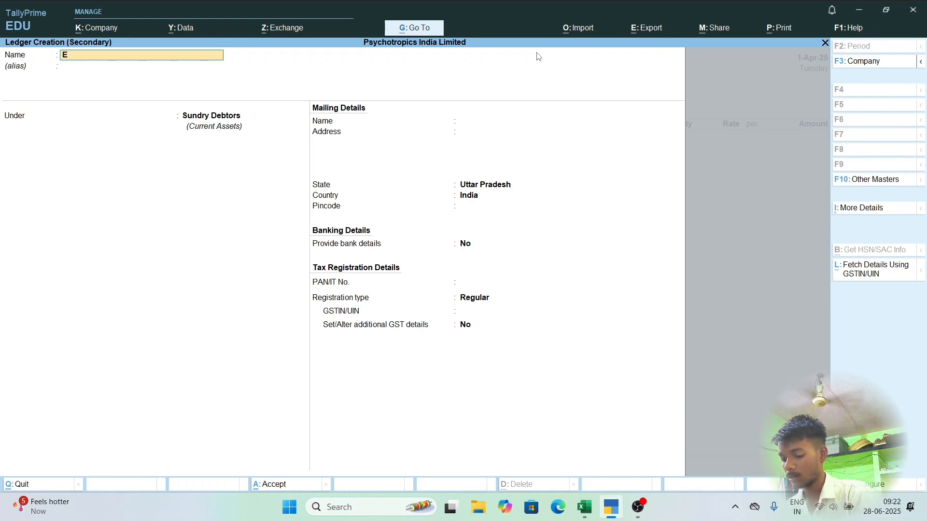
{"action": "type", "text": "xport"}
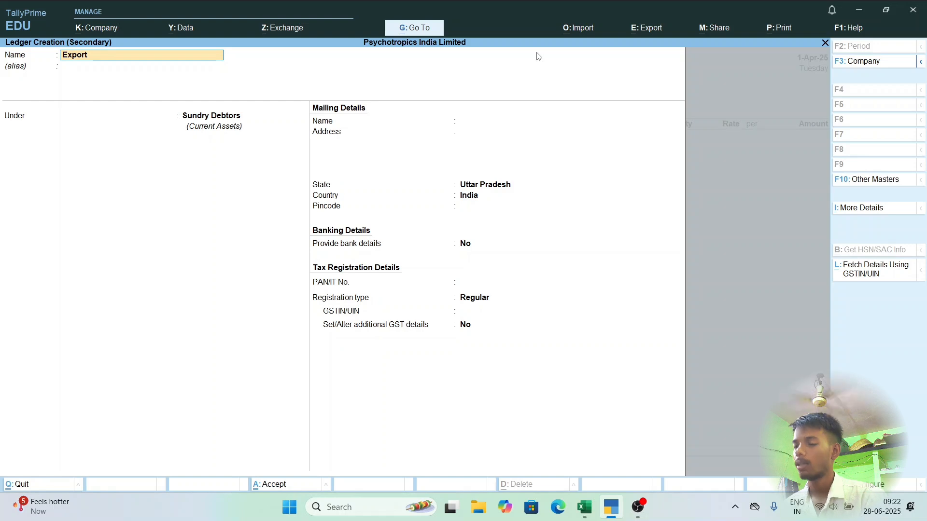
{"action": "key", "text": "BackSpace"}
{"action": "key", "text": "BackSpace"}
{"action": "key", "text": "BackSpace"}
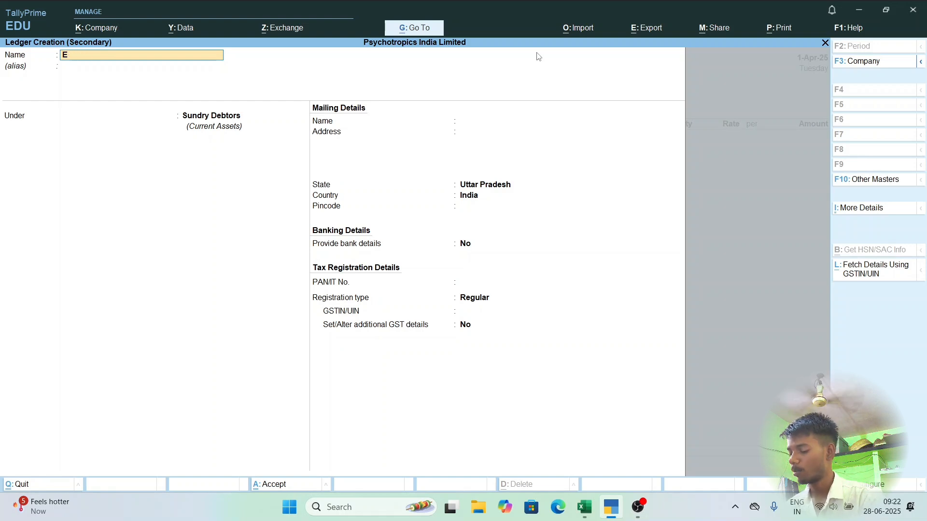
{"action": "key", "text": "Caps_Lock"}
{"action": "type", "text": "X"}
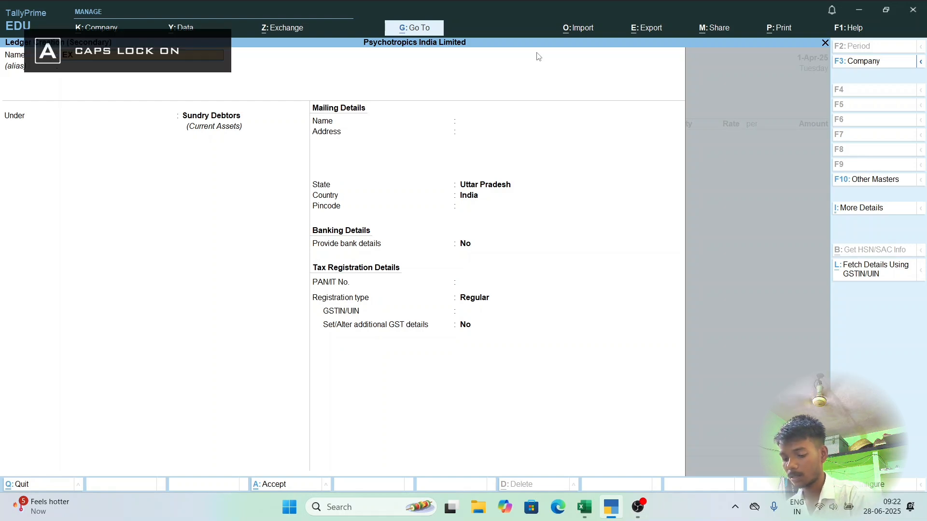
{"action": "type", "text": "PORT"}
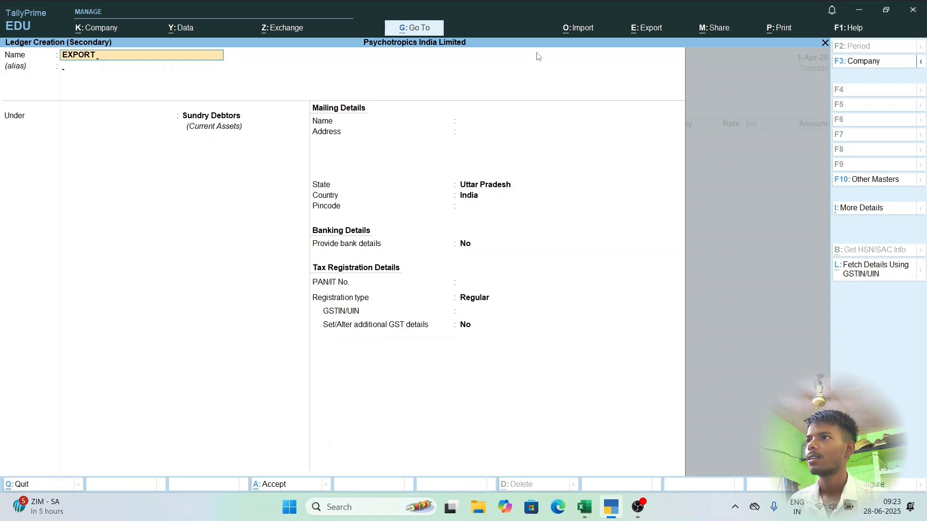
{"action": "key", "text": "Return"}
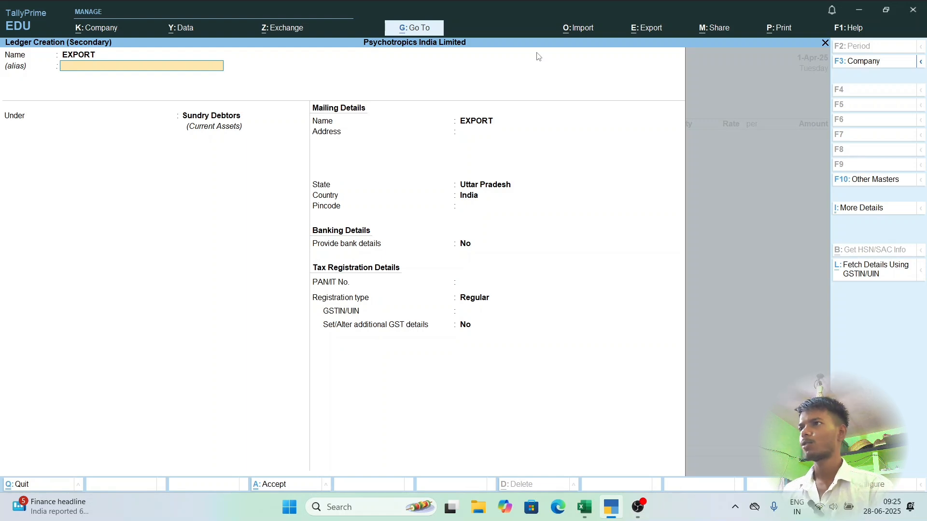
{"action": "key", "text": "Return"}
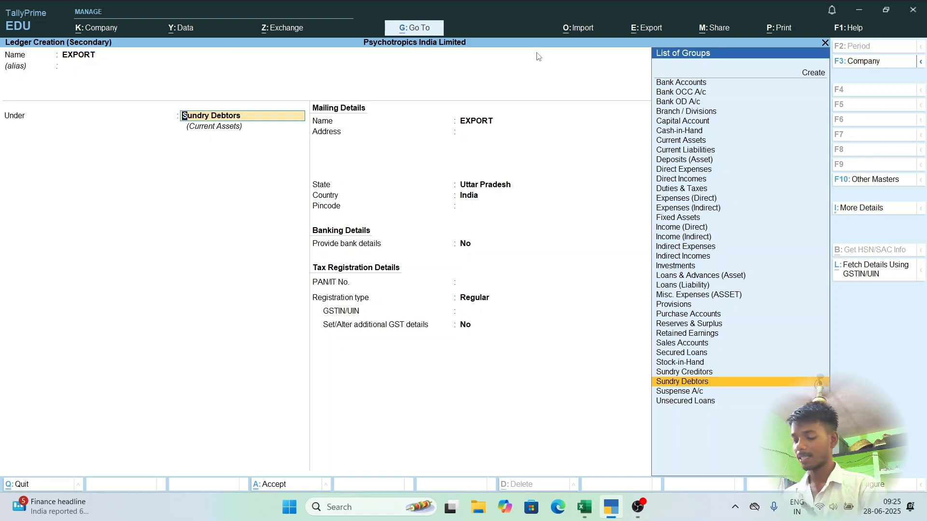
- Place the EXPORT ledger under Sales Accounts and keep its type of ledger Not Applicable
{"action": "type", "text": "SALE"}
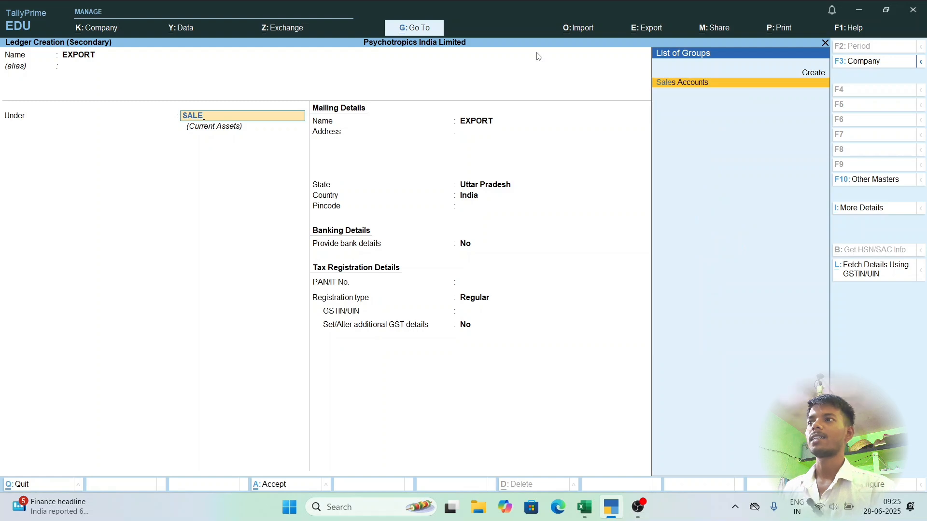
{"action": "key", "text": "Return"}
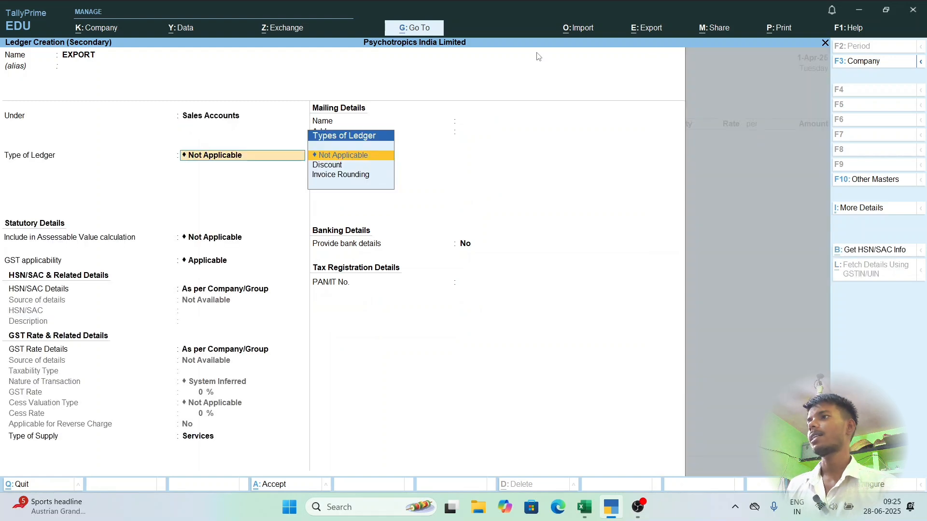
{"action": "key", "text": "Return"}
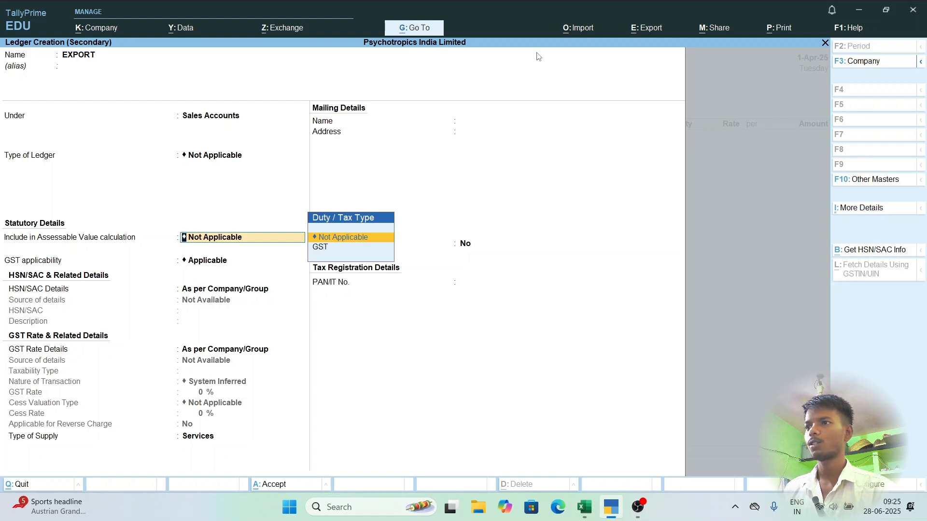
- Keep assessable value inclusion Not Applicable, GST applicability Applicable and HSN/SAC details As per Company/Group
{"action": "key", "text": "Return"}
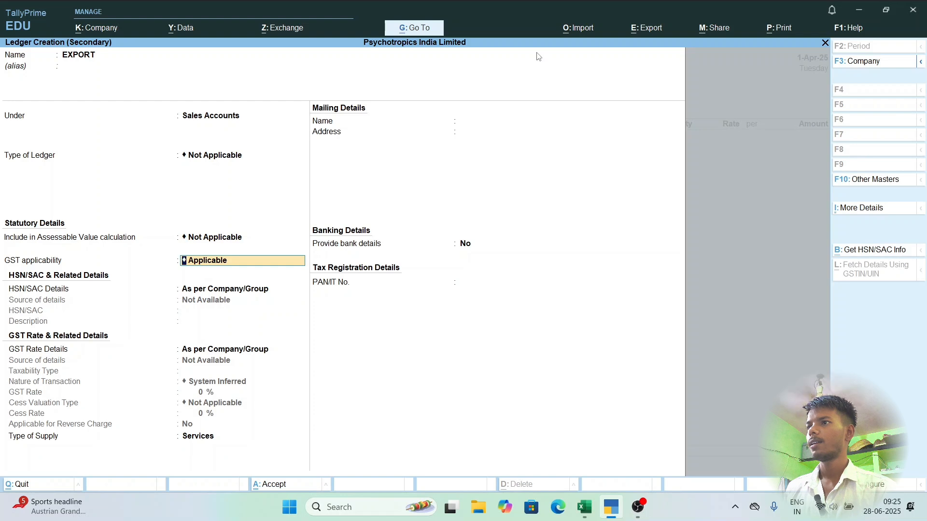
{"action": "key", "text": "Return"}
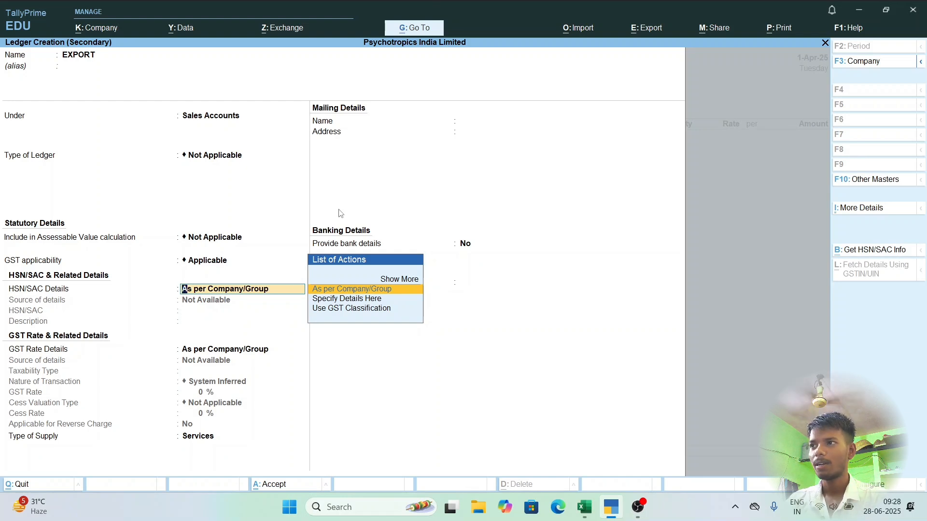
{"action": "key", "text": "Return"}
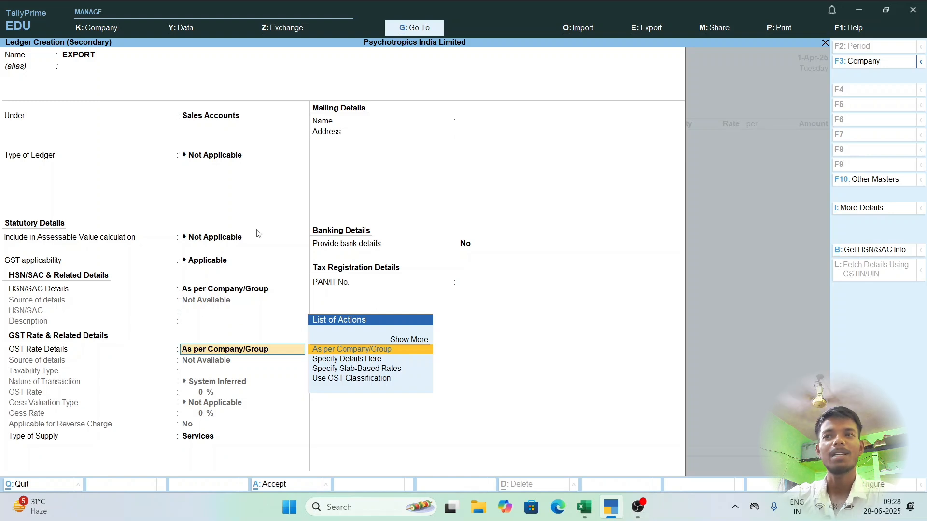
- Set the ledger's GST rate details to Specify Details Here with the taxability type Taxable
{"action": "key", "text": "Down"}
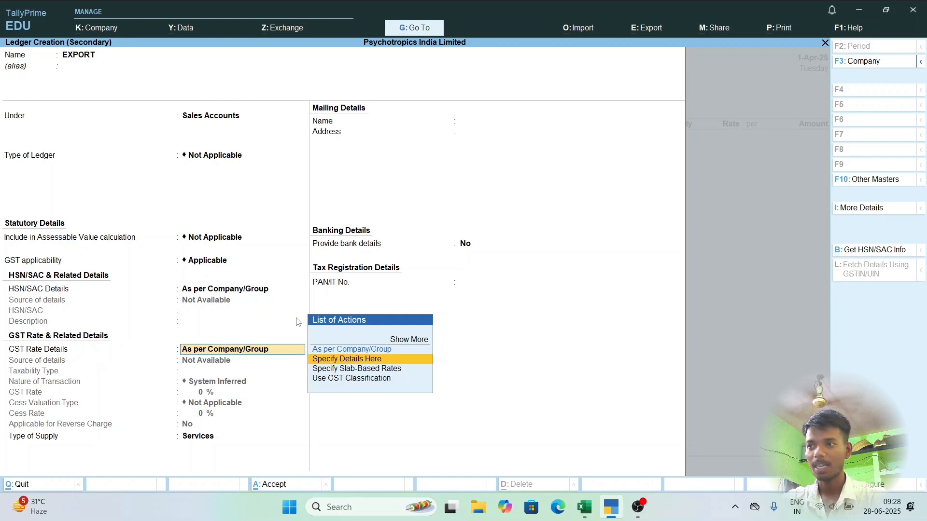
{"action": "key", "text": "Return"}
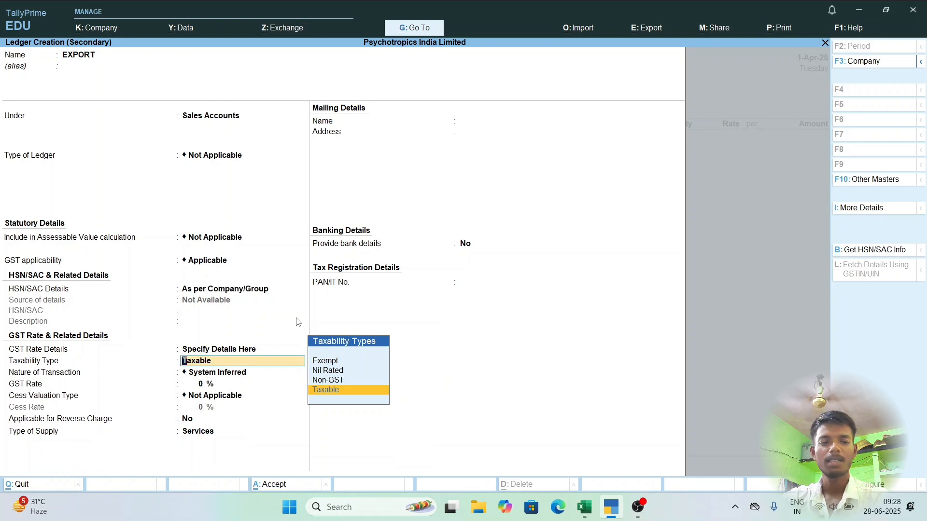
{"action": "key", "text": "Return"}
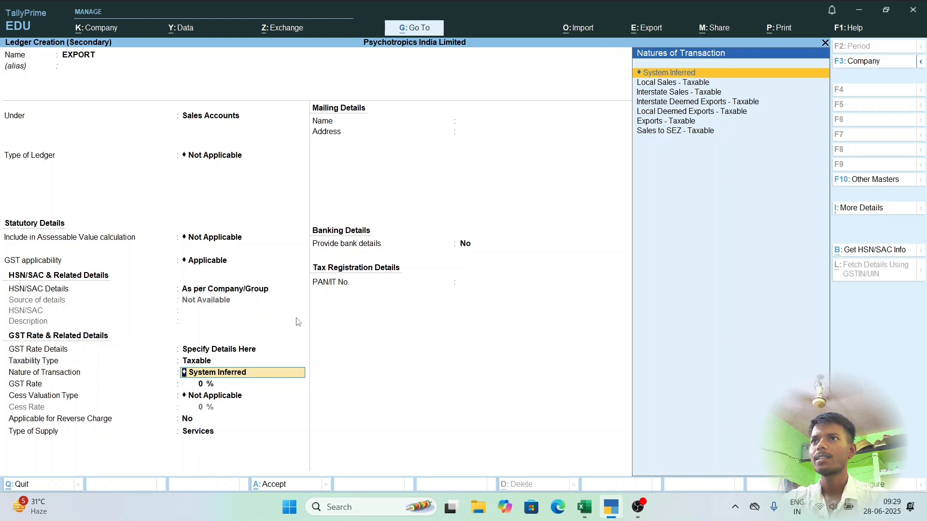
- Set the EXPORT ledger's nature of transaction to Exports - Taxable and its GST rate to 18%
{"action": "key", "text": "Down"}
{"action": "key", "text": "Down"}
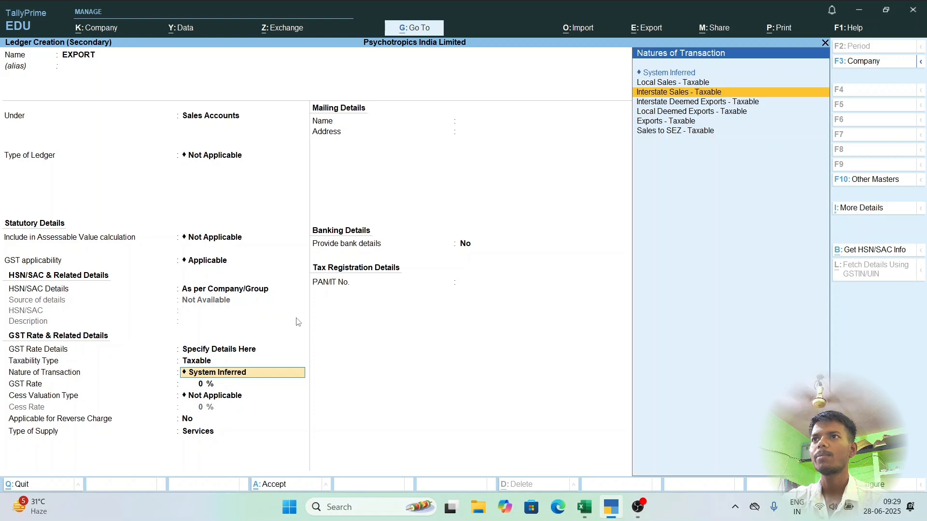
{"action": "key", "text": "Down"}
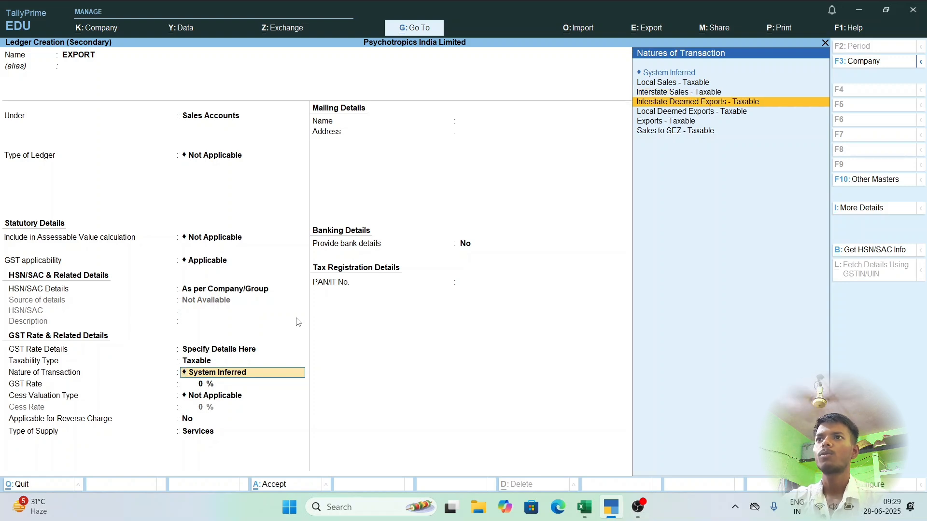
{"action": "key", "text": "Down"}
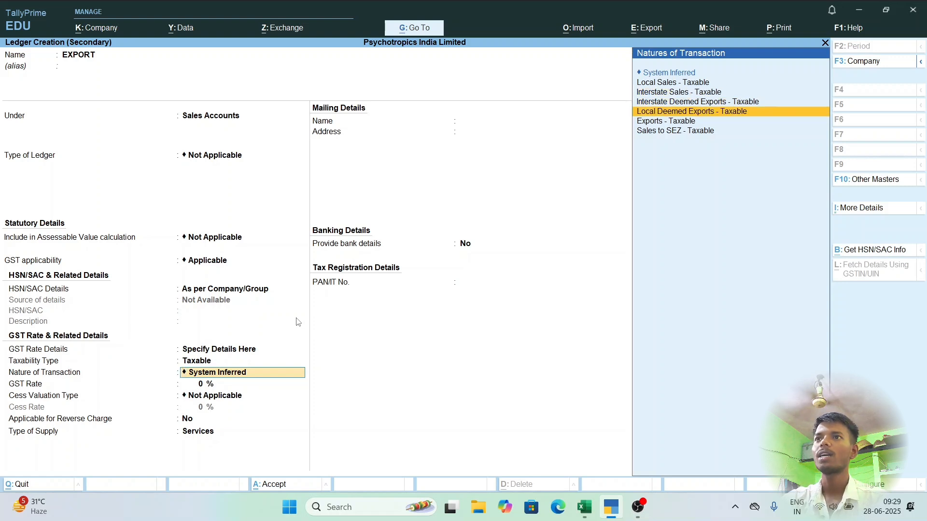
{"action": "key", "text": "Down"}
{"action": "key", "text": "Return"}
{"action": "type", "text": "8"}
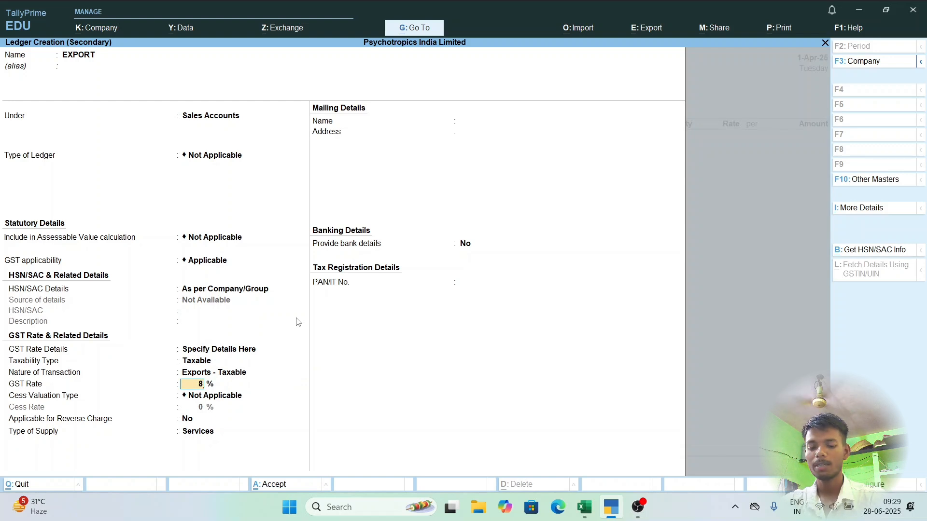
{"action": "type", "text": "18"}
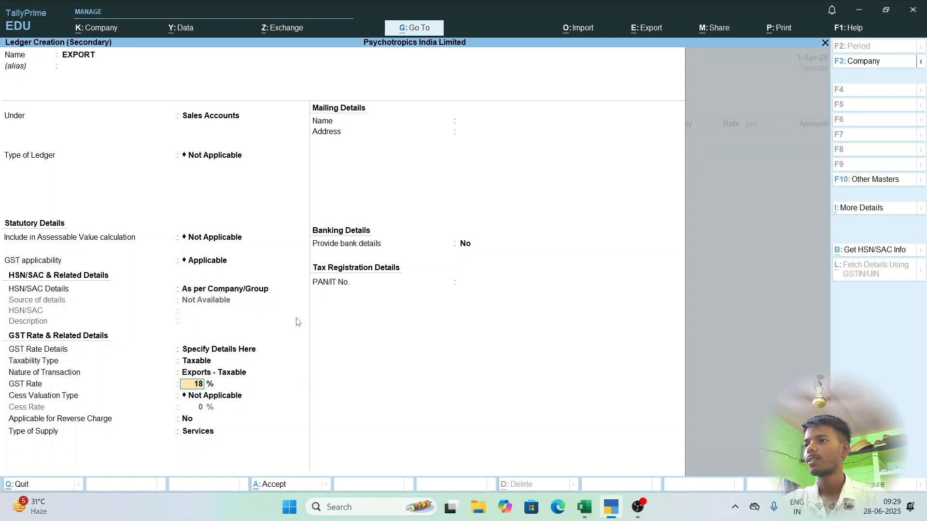
{"action": "key", "text": "Return"}
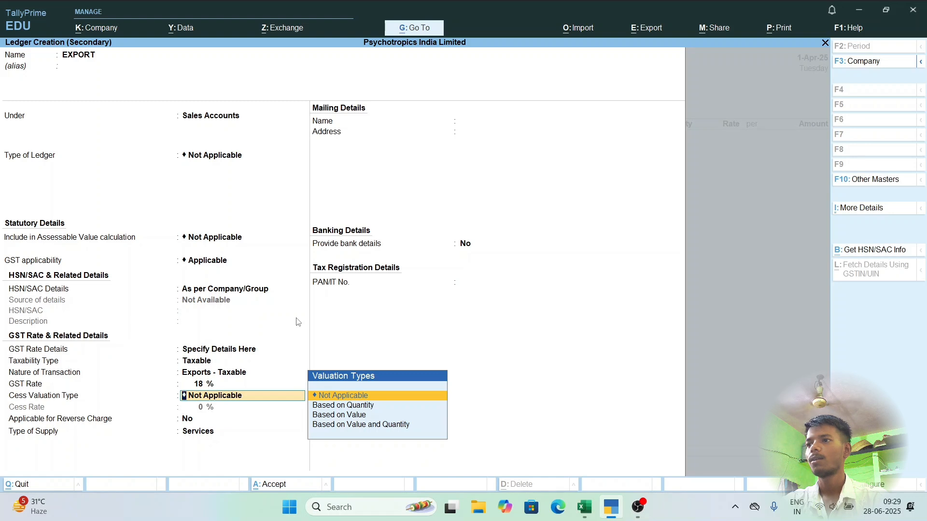
- Keep cess Not Applicable, reverse charge No and bank details No, set the type of supply to Goods, and save the ledger
{"action": "key", "text": "Return"}
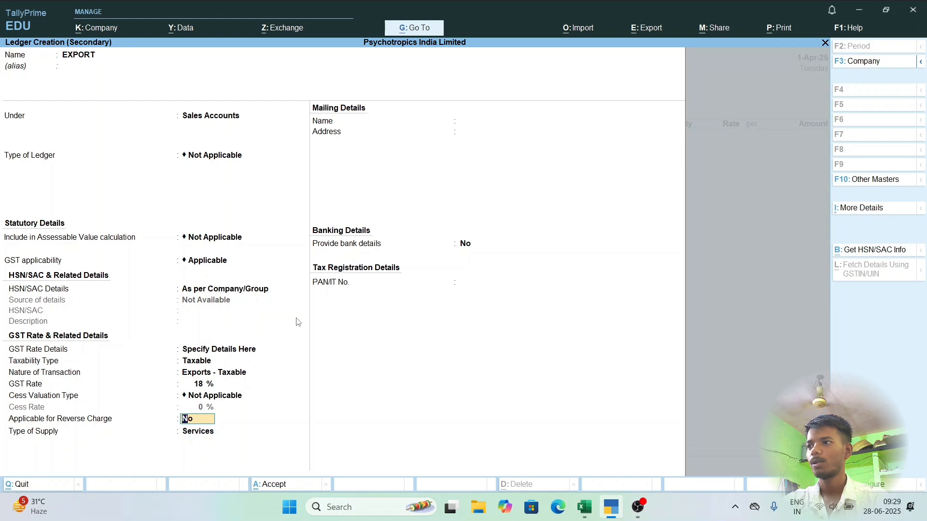
{"action": "key", "text": "Return"}
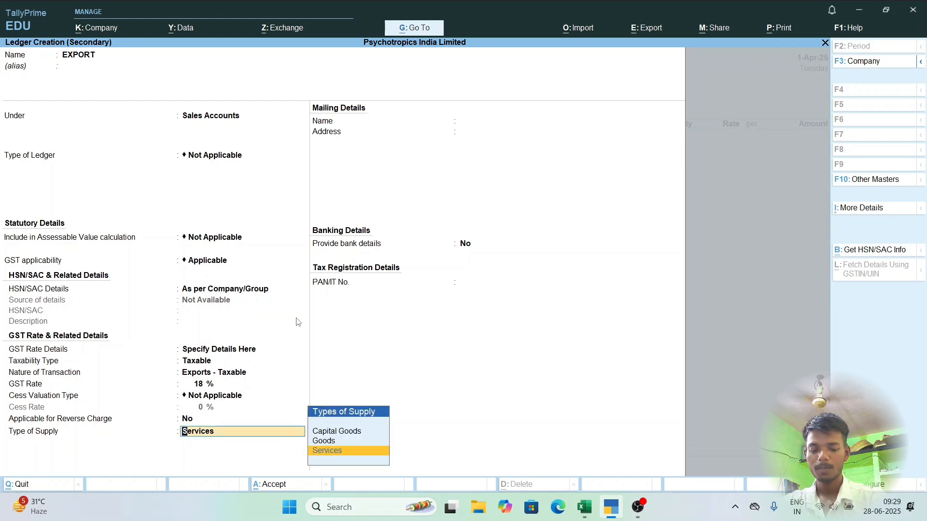
{"action": "key", "text": "Up"}
{"action": "key", "text": "Return"}
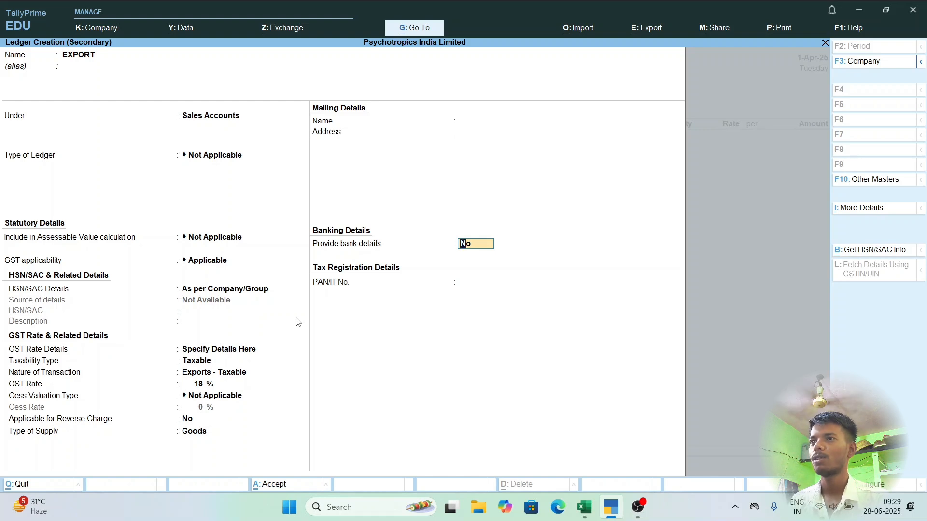
{"action": "key", "text": "Return"}
{"action": "key", "text": "Return"}
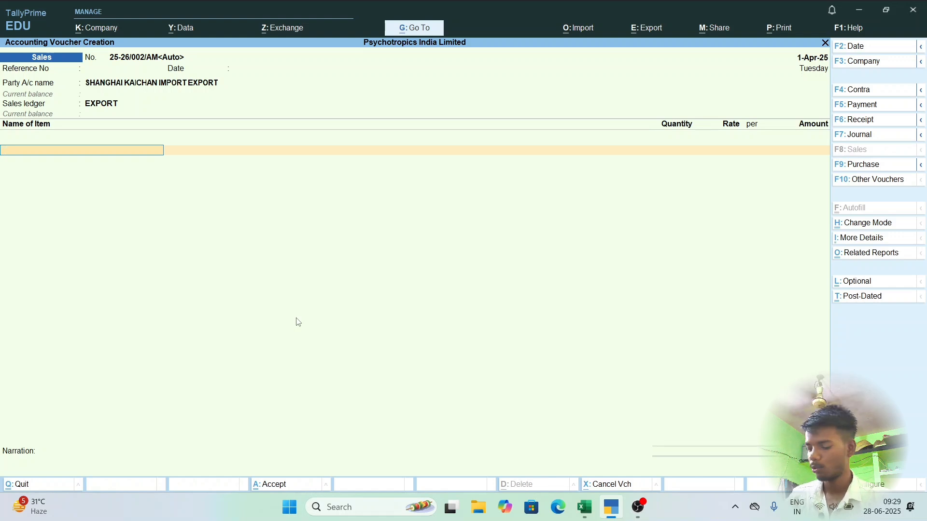
- Start a new stock item from the voucher's item line and consult the Excel purchase register before returning to TallyPrime
{"action": "key", "text": "alt+c"}
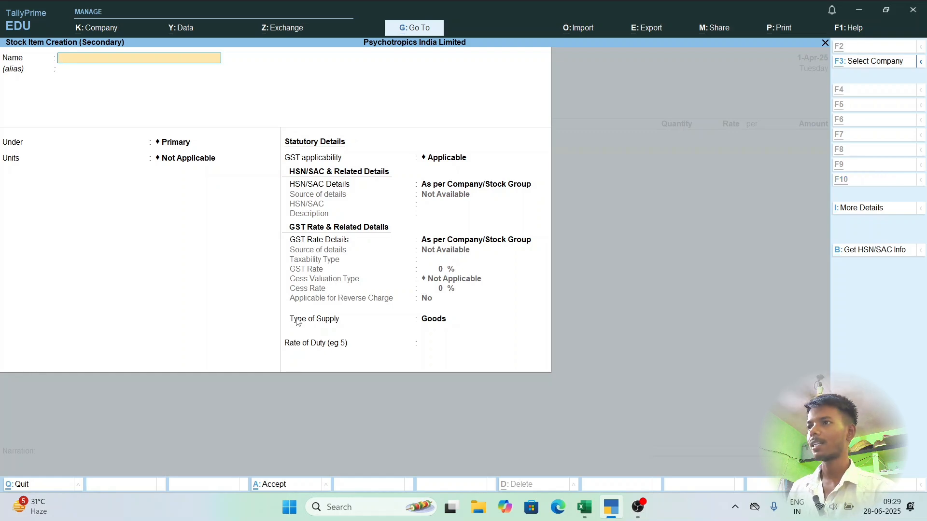
{"action": "key", "text": "alt+Tab"}
{"action": "key", "text": "Tab"}
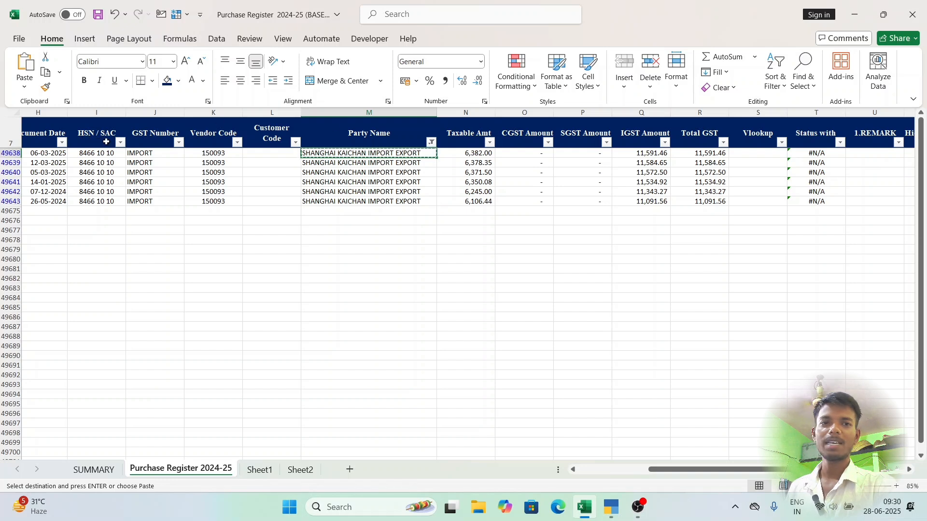
{"action": "key", "text": "alt+Tab"}
{"action": "key", "text": "alt+Tab"}
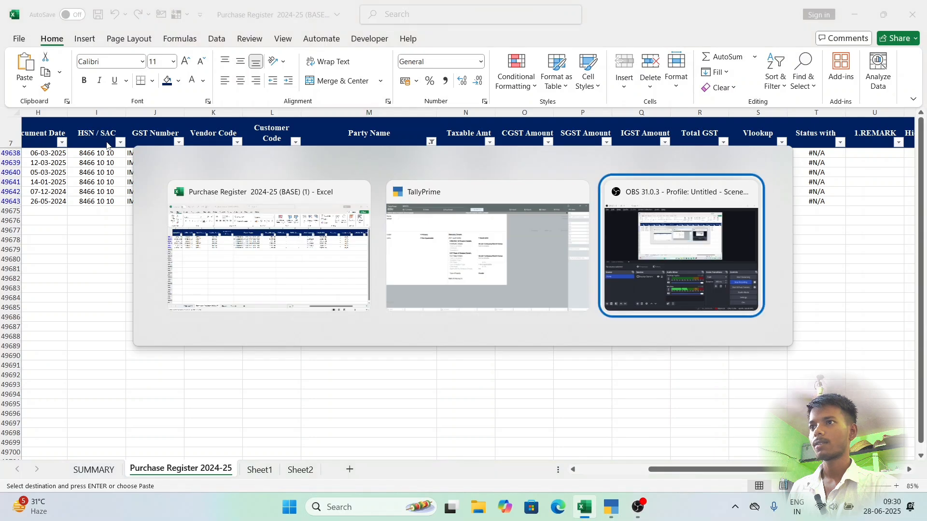
{"action": "key", "text": "alt+Tab"}
{"action": "key", "text": "alt+Tab"}
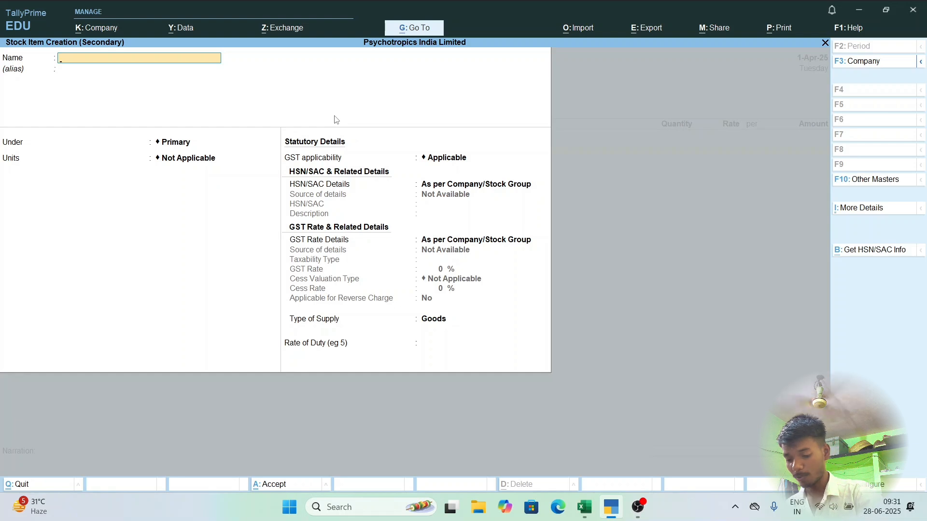
- Name the new stock item LAPTOP and leave its alias blank
{"action": "type", "text": "LAPO"}
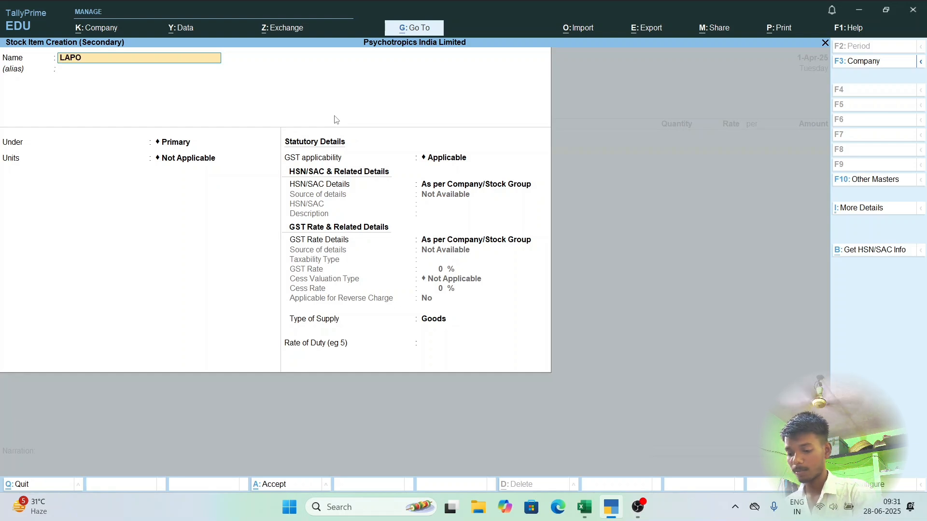
{"action": "key", "text": "BackSpace"}
{"action": "type", "text": "TOP"}
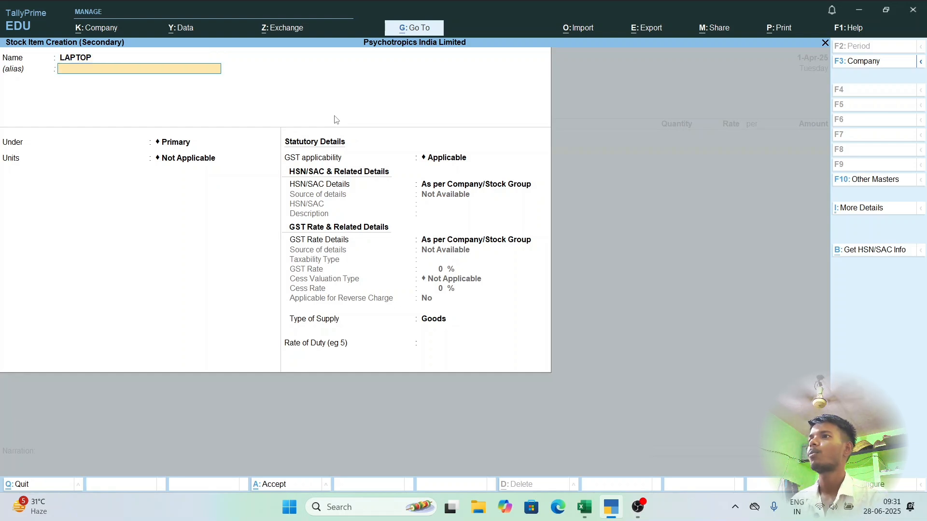
{"action": "key", "text": "Return"}
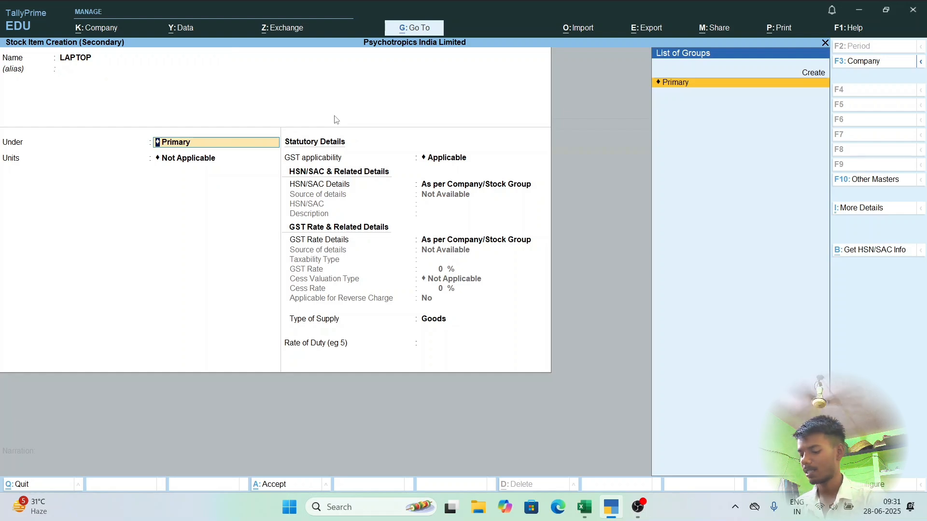
- Start a new stock group for the item, named ELECTRONICS with no alias, under Primary
{"action": "key", "text": "alt+c"}
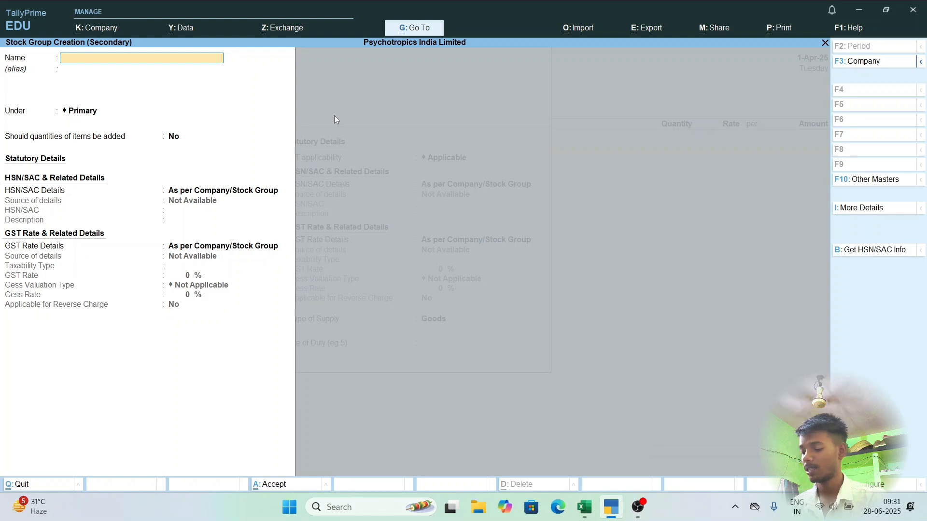
{"action": "type", "text": "ELEC"}
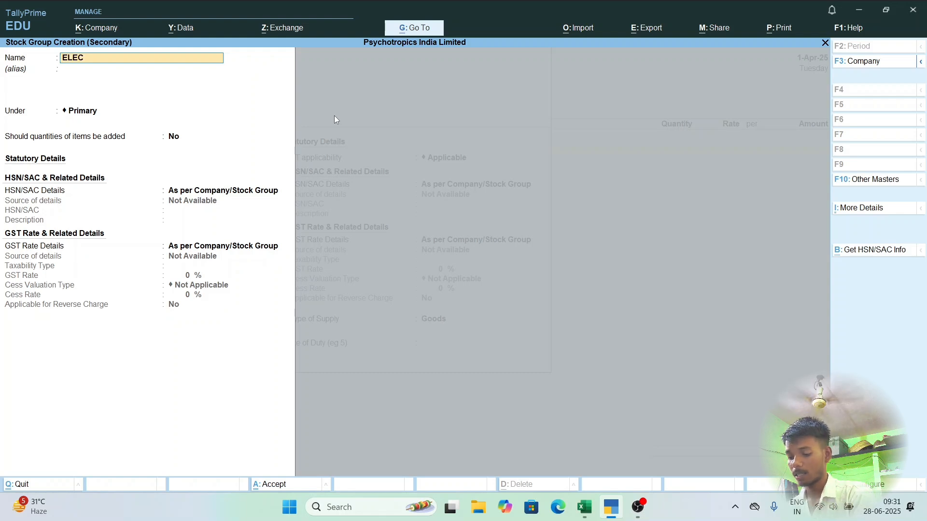
{"action": "type", "text": "TRONIC"}
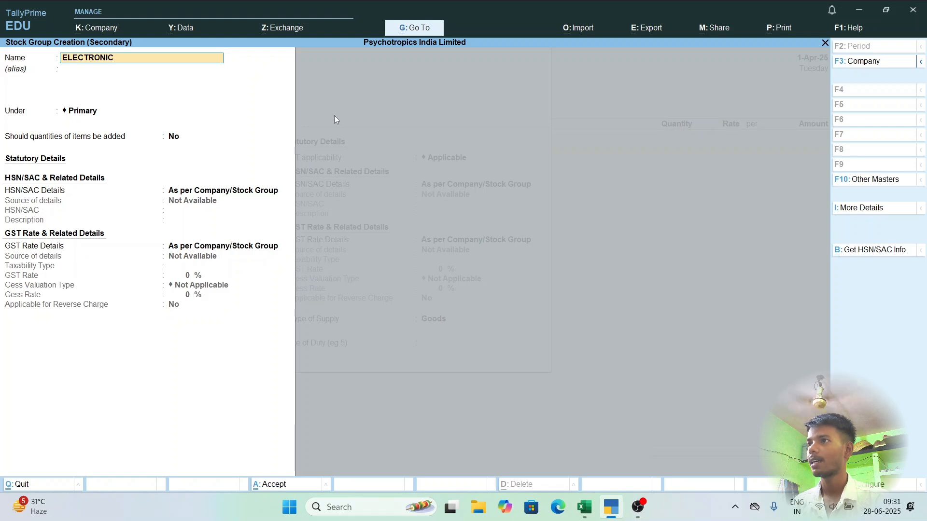
{"action": "type", "text": "S"}
{"action": "key", "text": "Return"}
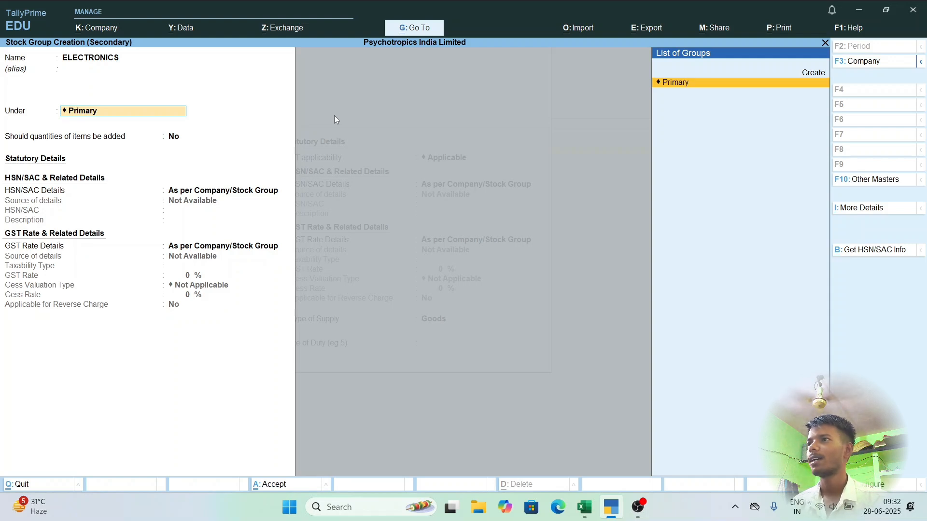
{"action": "key", "text": "Return"}
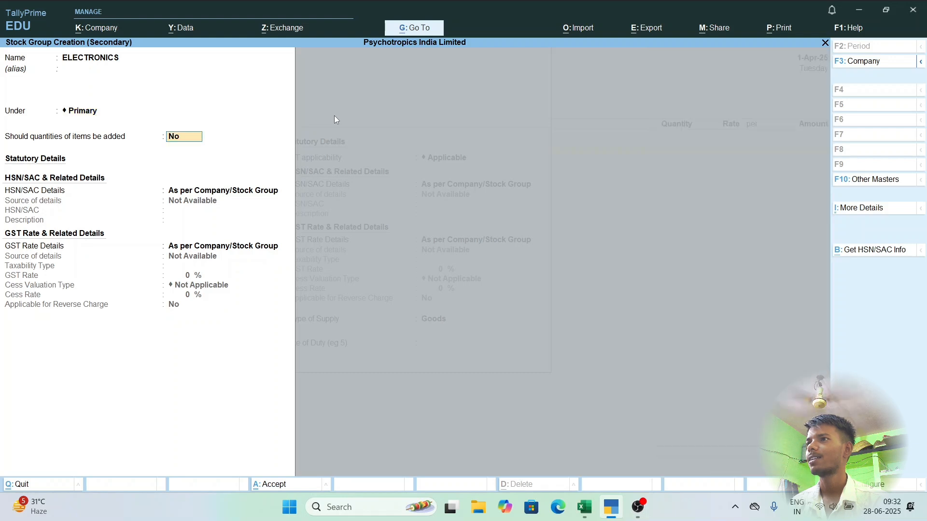
- Keep quantity addition No and HSN/SAC and GST rate details As per Company/Stock Group, and save the ELECTRONICS group
{"action": "key", "text": "Return"}
{"action": "key", "text": "Return"}
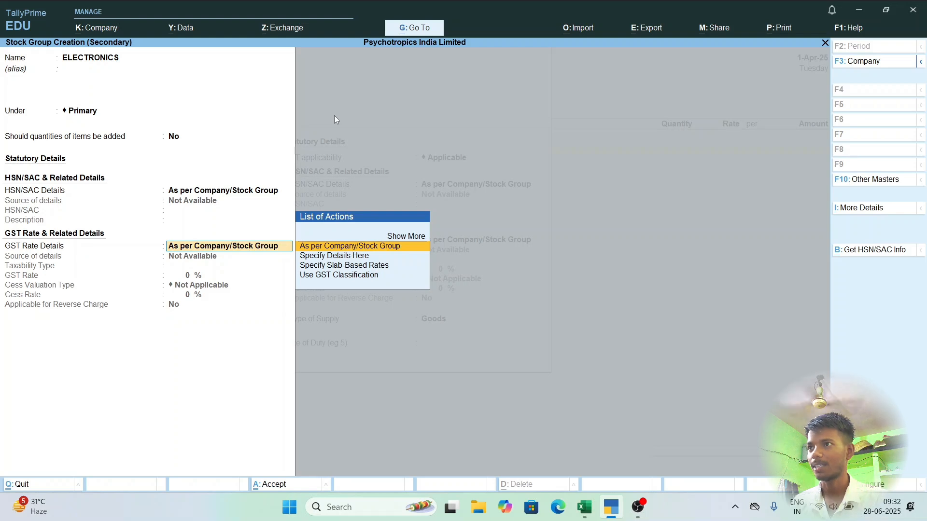
{"action": "key", "text": "Return"}
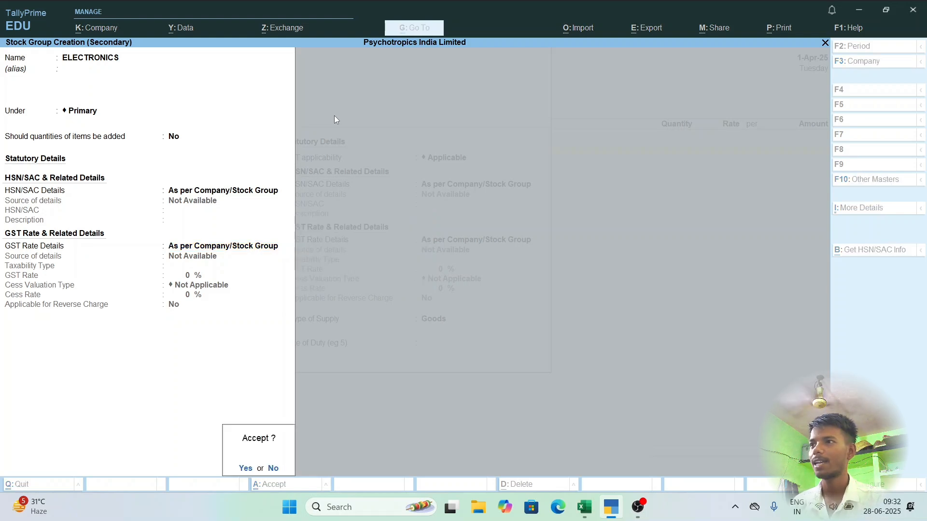
{"action": "key", "text": "Return"}
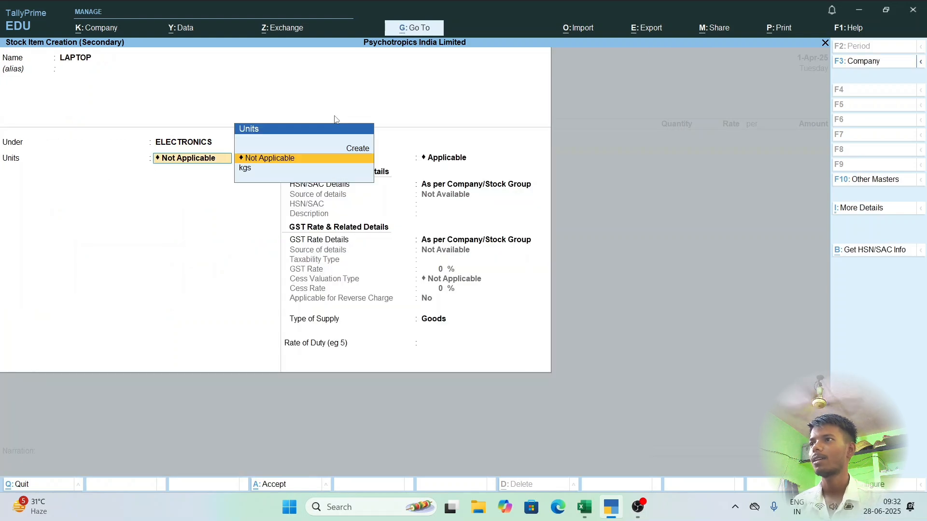
- Start a new simple unit for the LAPTOP item with the symbol PCS and no formal name
{"action": "key", "text": "alt+c"}
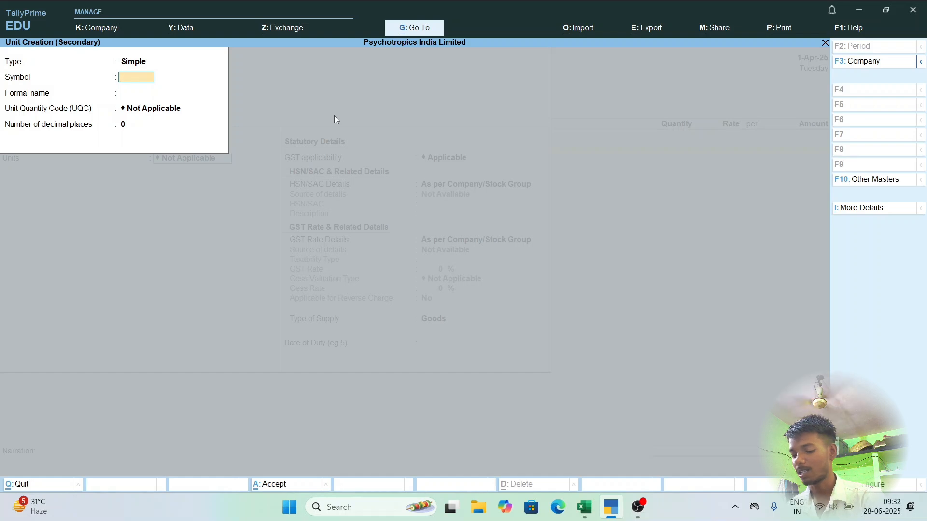
{"action": "type", "text": "PlC"}
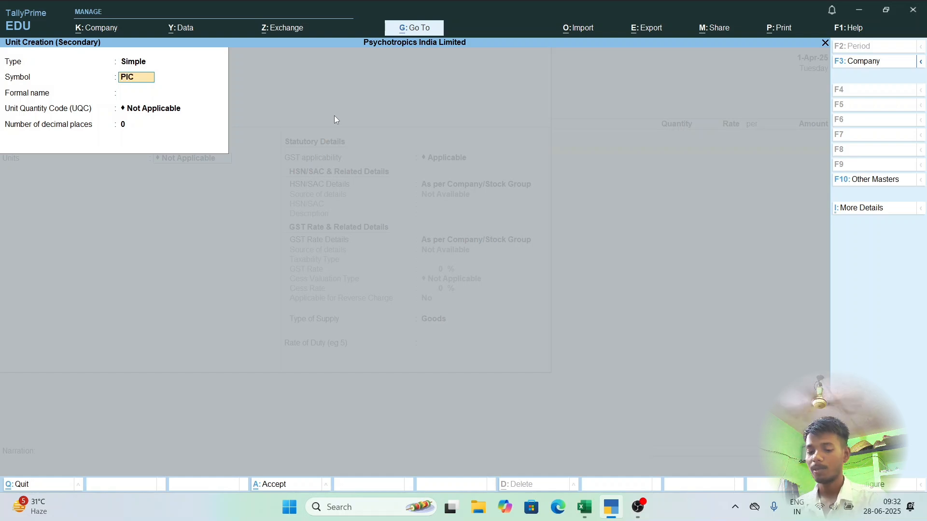
{"action": "key", "text": "BackSpace"}
{"action": "key", "text": "BackSpace"}
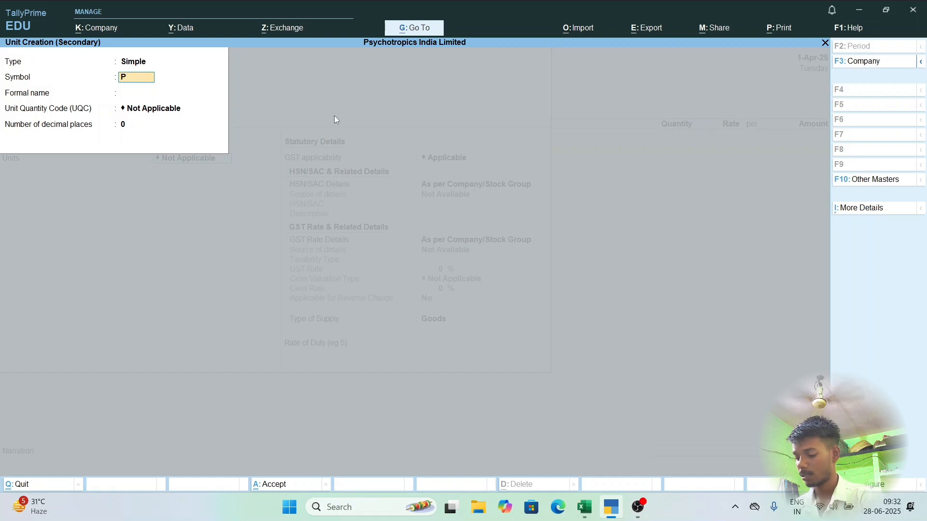
{"action": "type", "text": "CS"}
{"action": "key", "text": "Return"}
{"action": "key", "text": "Return"}
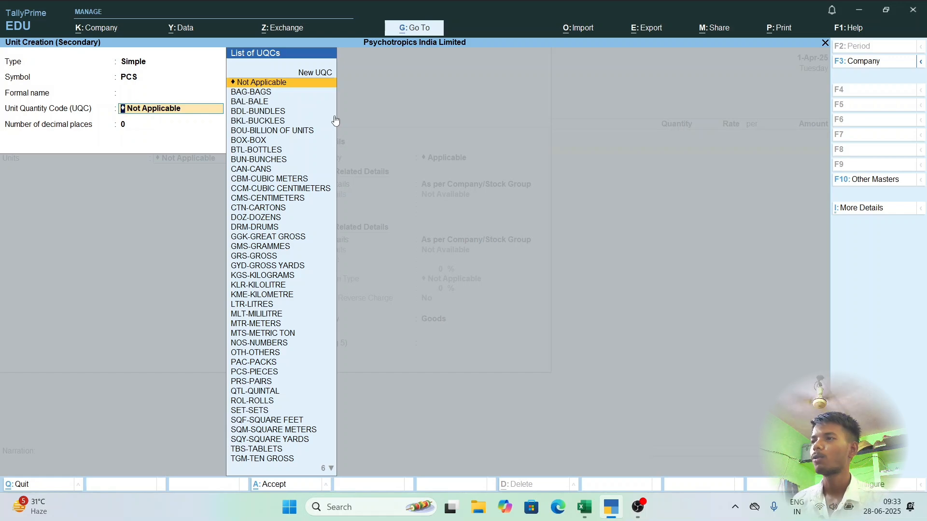
- Set the unit quantity code to PCS-PIECES, keep 0 decimal places, and save the unit
{"action": "type", "text": "PI"}
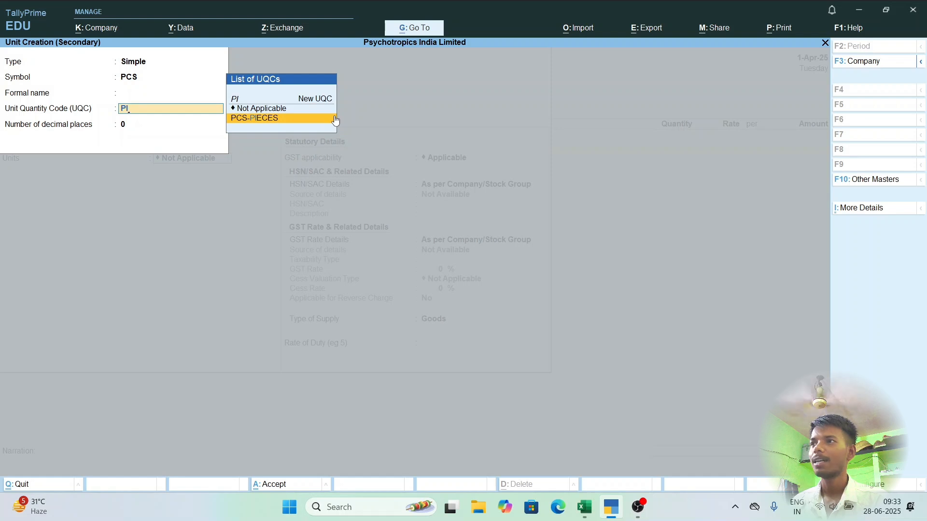
{"action": "left_click", "coordinate": [336, 119]}
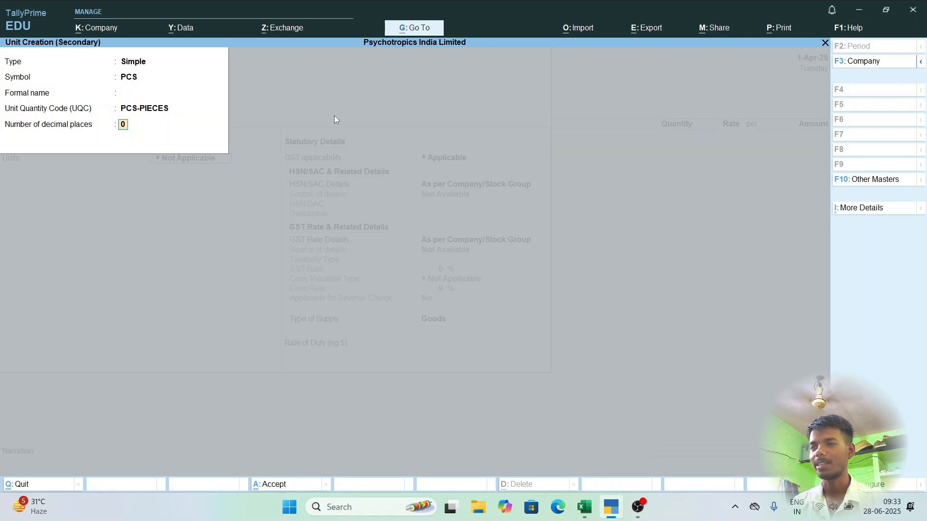
{"action": "key", "text": "Return"}
{"action": "key", "text": "Return"}
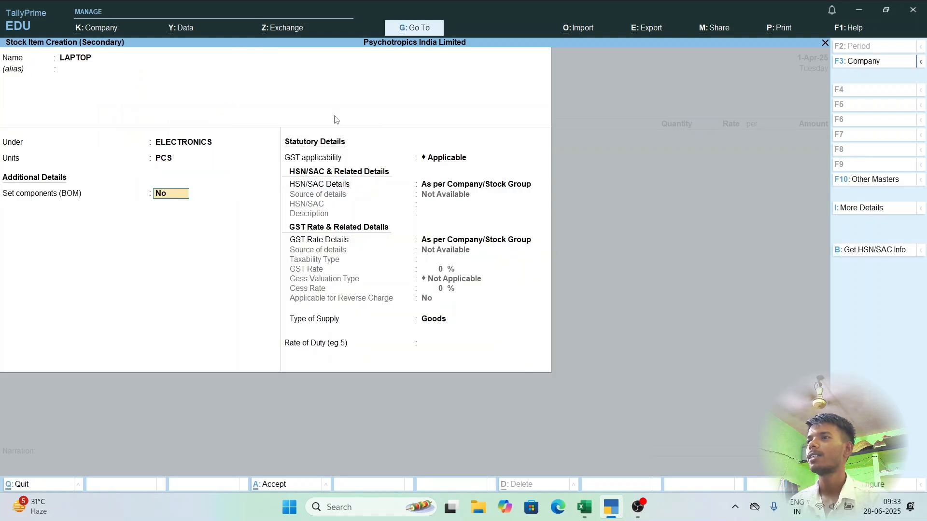
- Keep the item's components (BOM) No and GST applicability Applicable, and set its HSN/SAC details to Specify Details Here
{"action": "key", "text": "Return"}
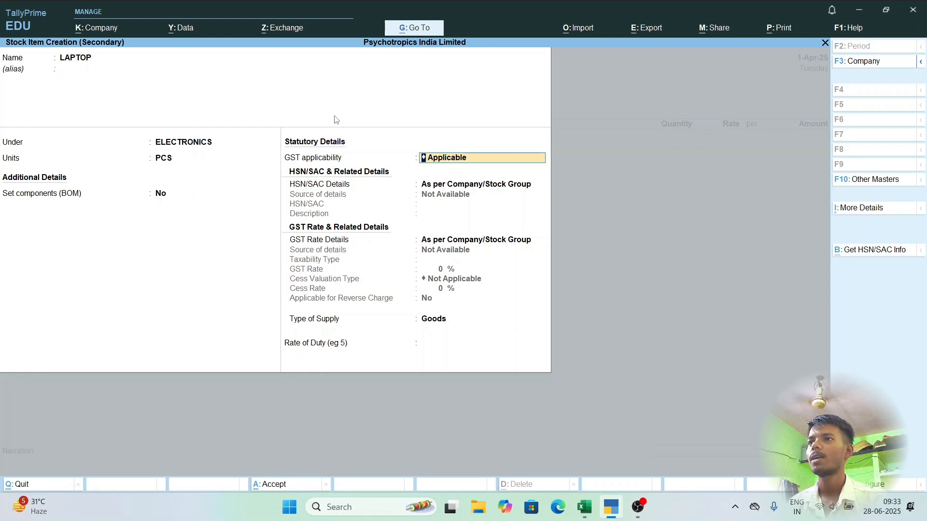
{"action": "key", "text": "Return"}
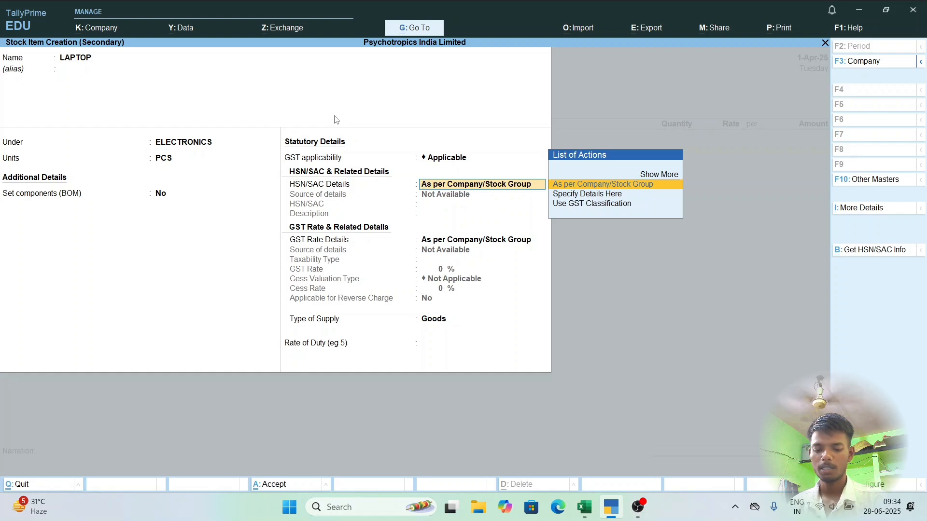
{"action": "key", "text": "Down"}
{"action": "key", "text": "Return"}
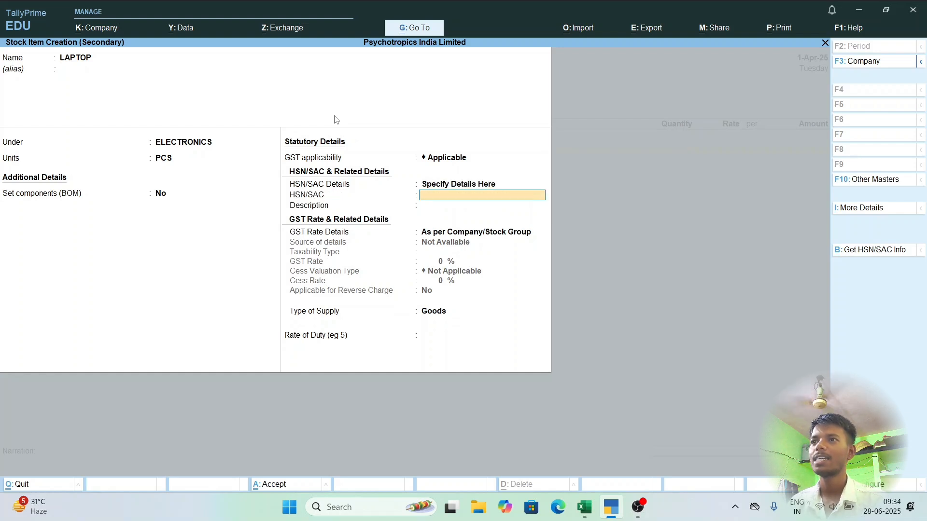
- Switch to the Purchase Register workbook in Excel and copy the HSN/SAC code from the first SHANGHAI KAICHAN IMPORT EXPORT row
{"action": "key", "text": "alt+Tab"}
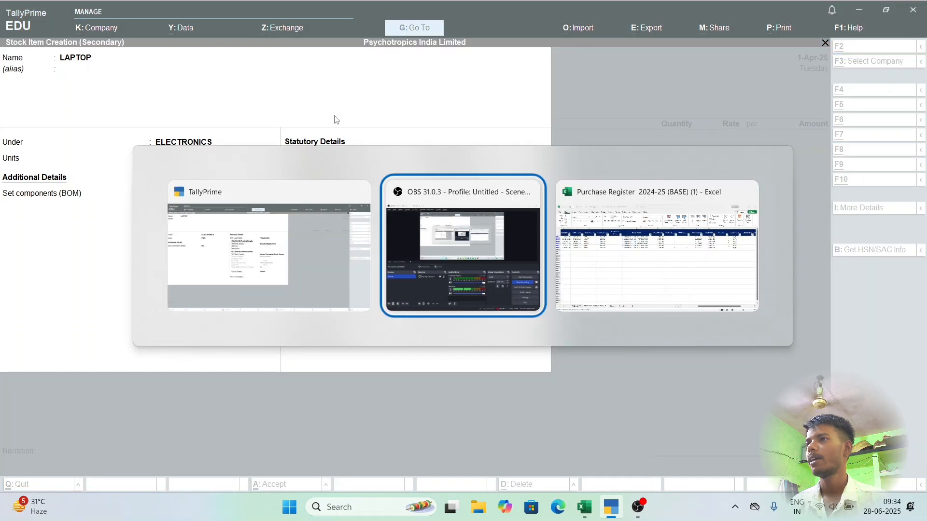
{"action": "key", "text": "alt+Tab"}
{"action": "key", "text": "alt+Tab"}
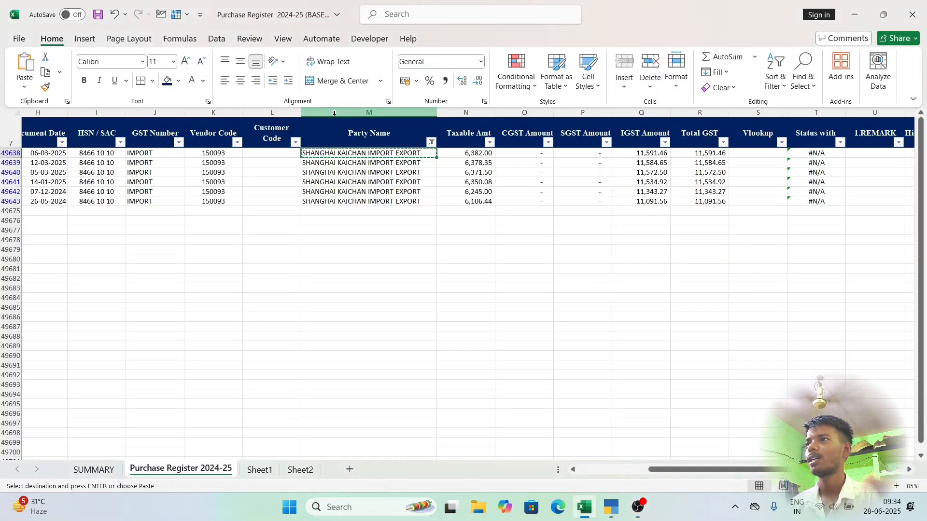
{"action": "left_click", "coordinate": [101, 155]}
{"action": "key", "text": "ctrl+c"}
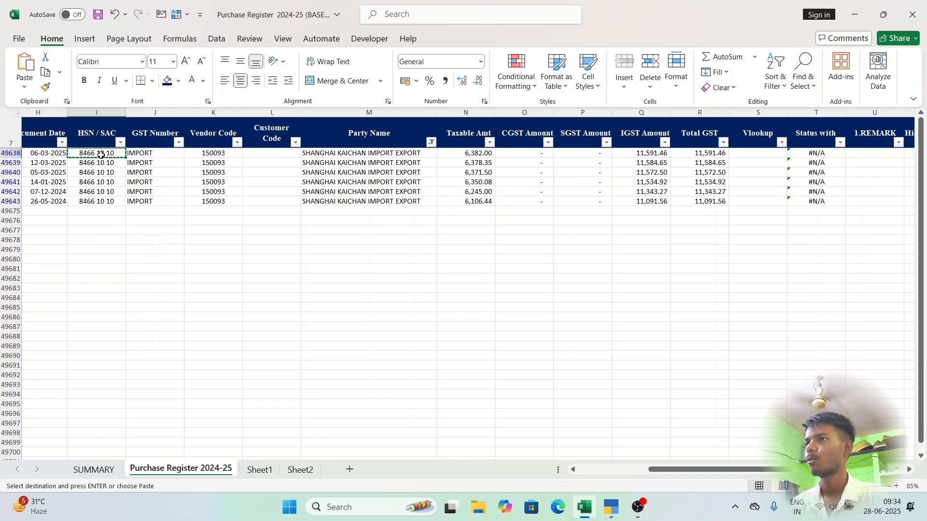
- Return to TallyPrime and paste 8466 10 10 as the LAPTOP item's HSN/SAC code
{"action": "key", "text": "alt+Tab"}
{"action": "key", "text": "alt+Tab"}
{"action": "key", "text": "alt+Tab"}
{"action": "key", "text": "alt+Tab"}
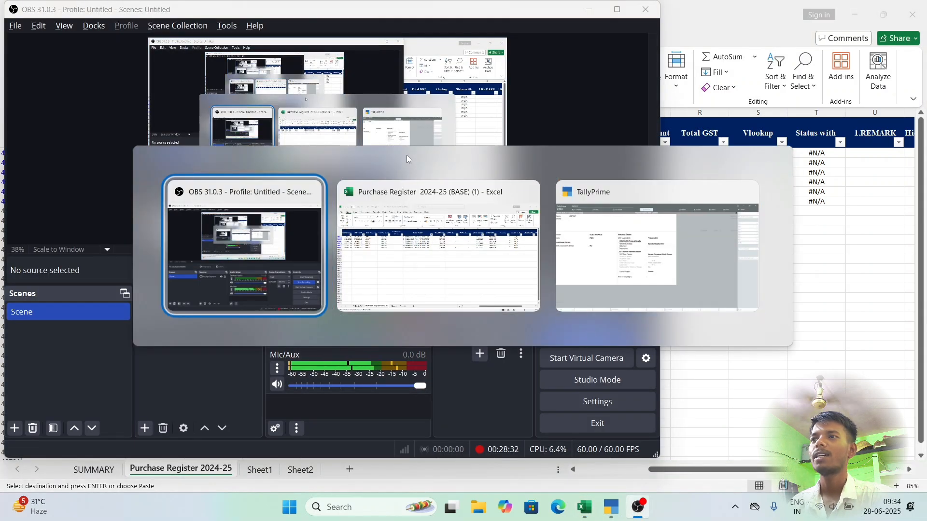
{"action": "key", "text": "alt+Tab"}
{"action": "key", "text": "alt+Tab"}
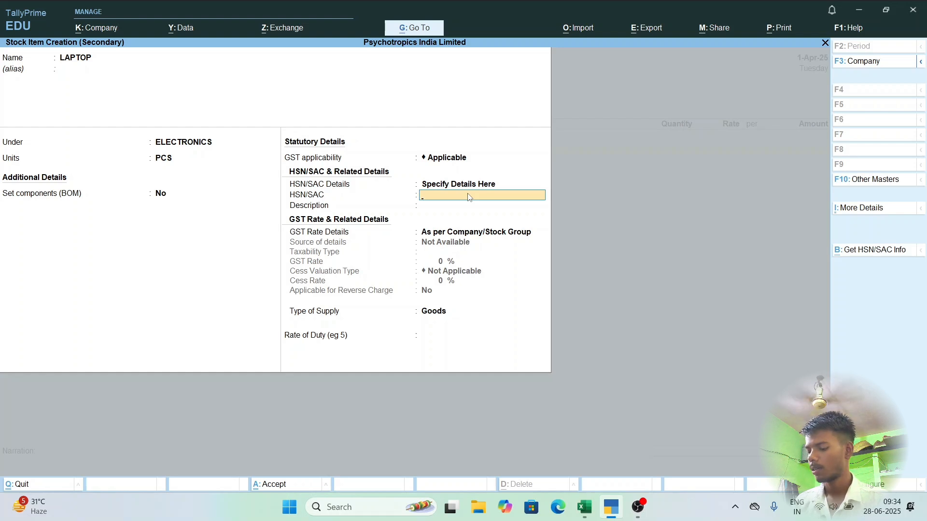
{"action": "key", "text": "ctrl+v"}
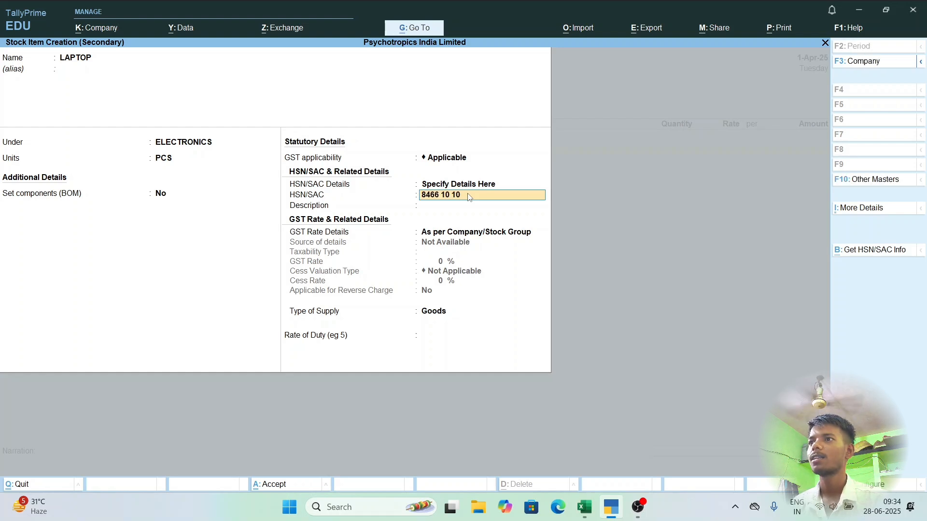
{"action": "key", "text": "Return"}
{"action": "key", "text": "Return"}
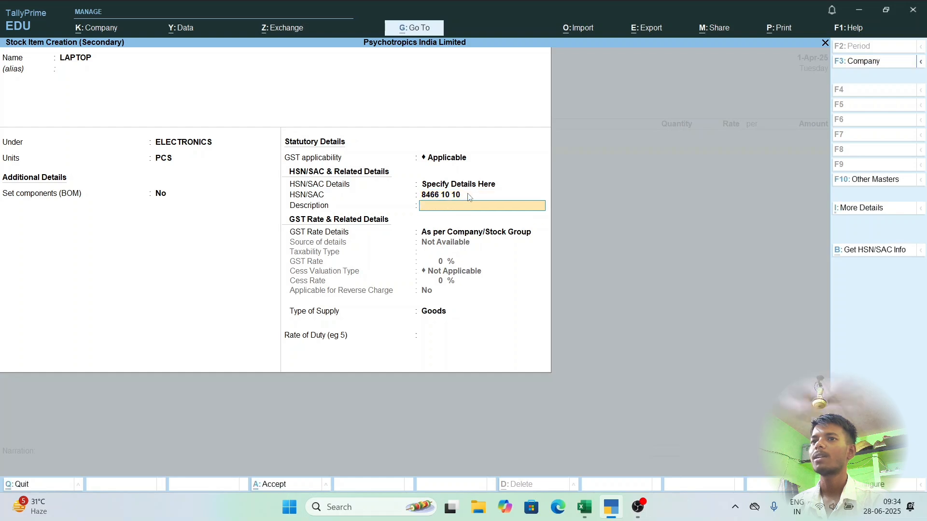
{"action": "key", "text": "Return"}
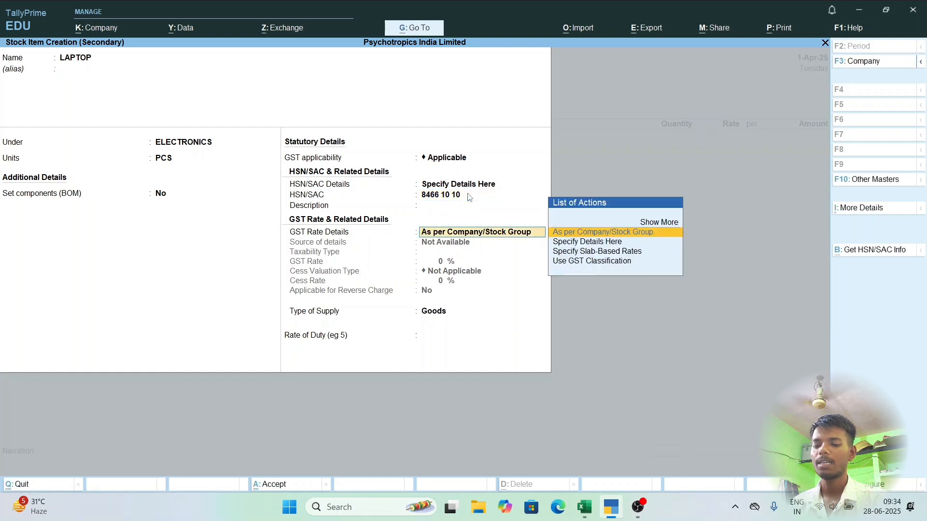
{"action": "key", "text": "BackSpace"}
{"action": "key", "text": "BackSpace"}
{"action": "key", "text": "Return"}
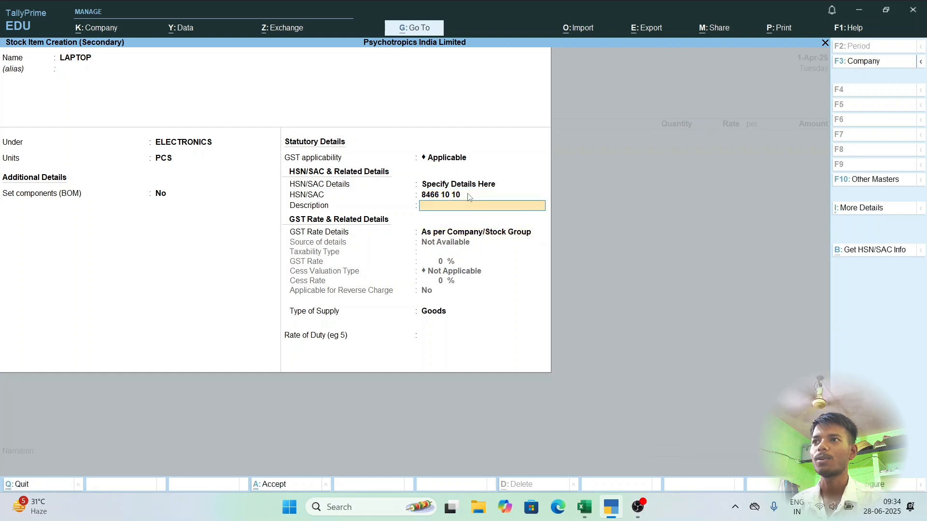
{"action": "key", "text": "BackSpace"}
{"action": "key", "text": "BackSpace"}
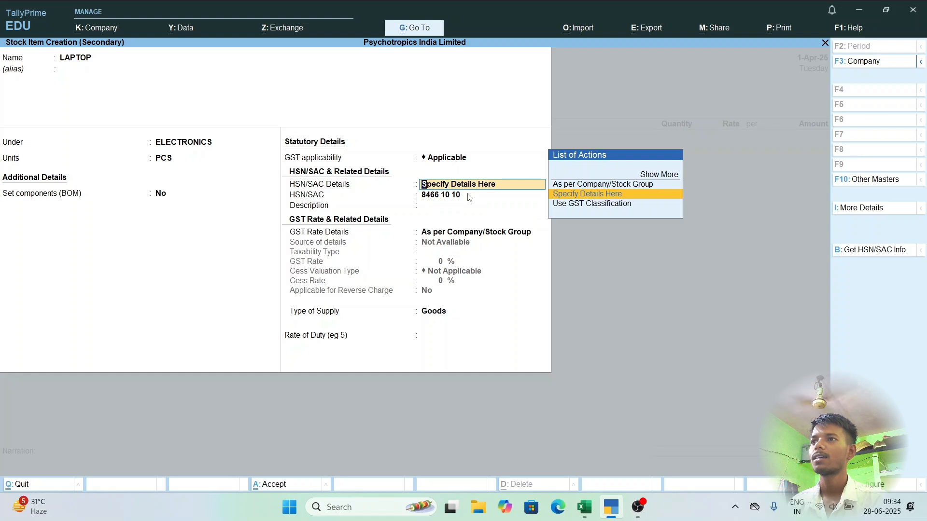
{"action": "key", "text": "Return"}
{"action": "key", "text": "Return"}
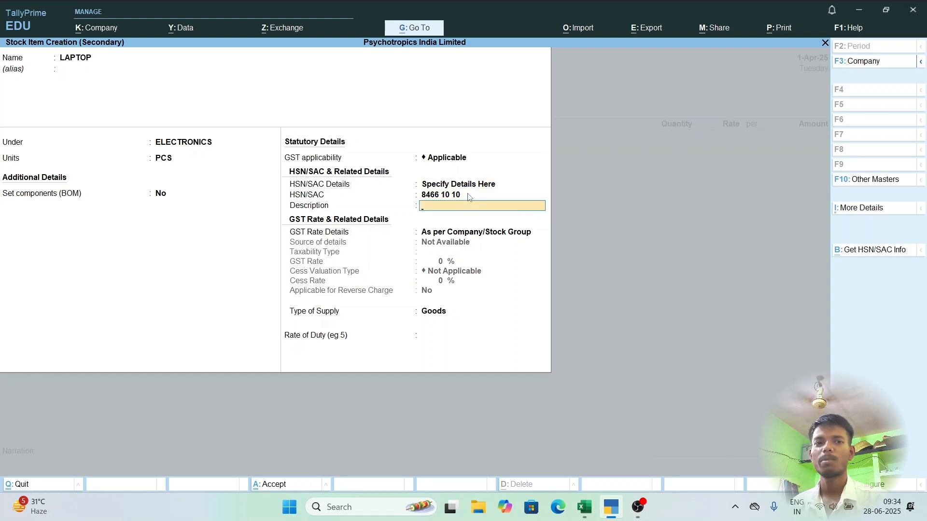
- Enter ACER SPIRE LITE as the HSN/SAC description of the LAPTOP item
{"action": "type", "text": "ACER"}
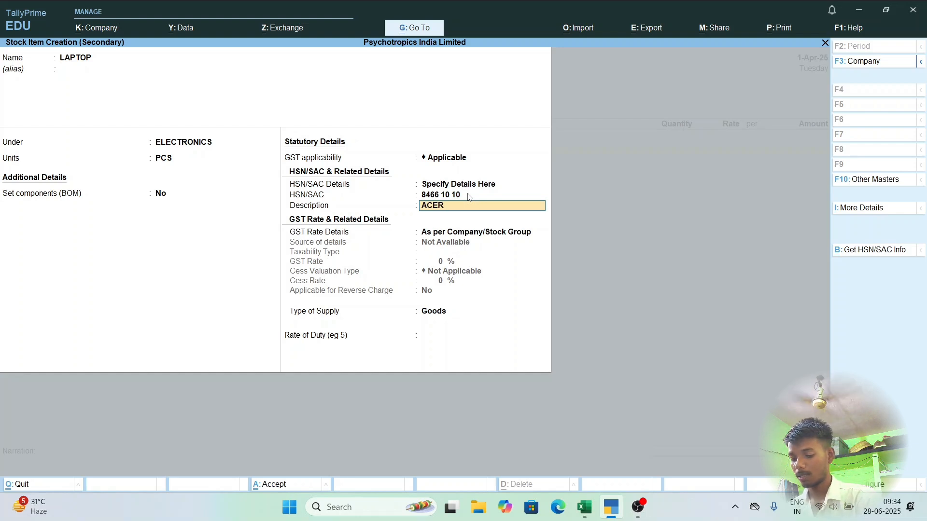
{"action": "type", "text": " SPIRE L"}
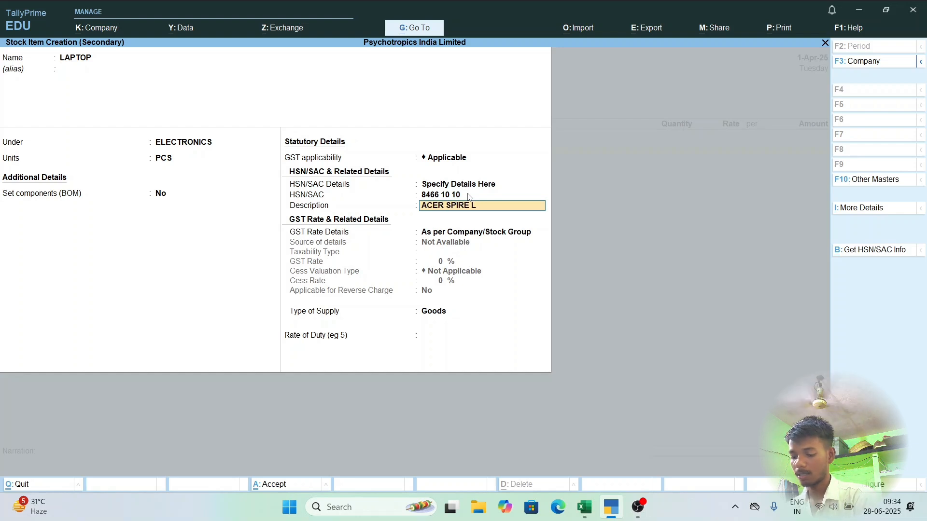
{"action": "type", "text": "ITE"}
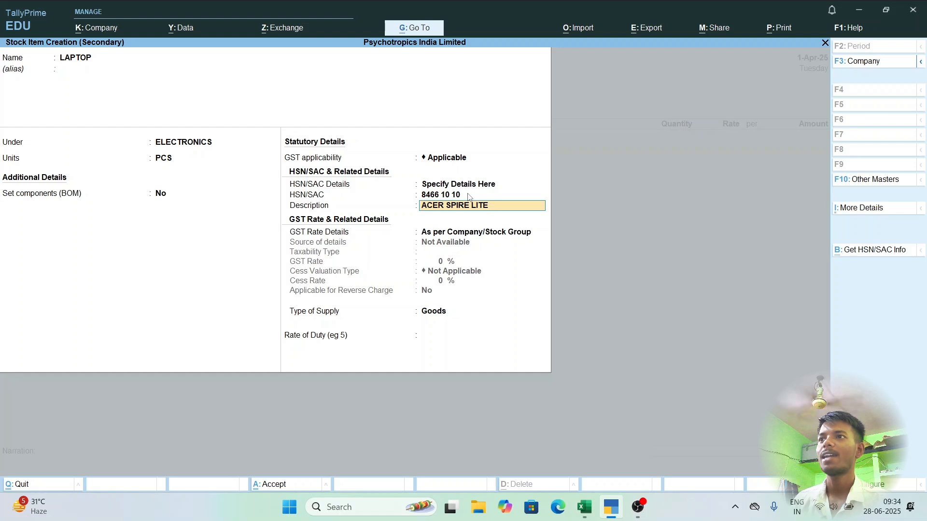
{"action": "key", "text": "Return"}
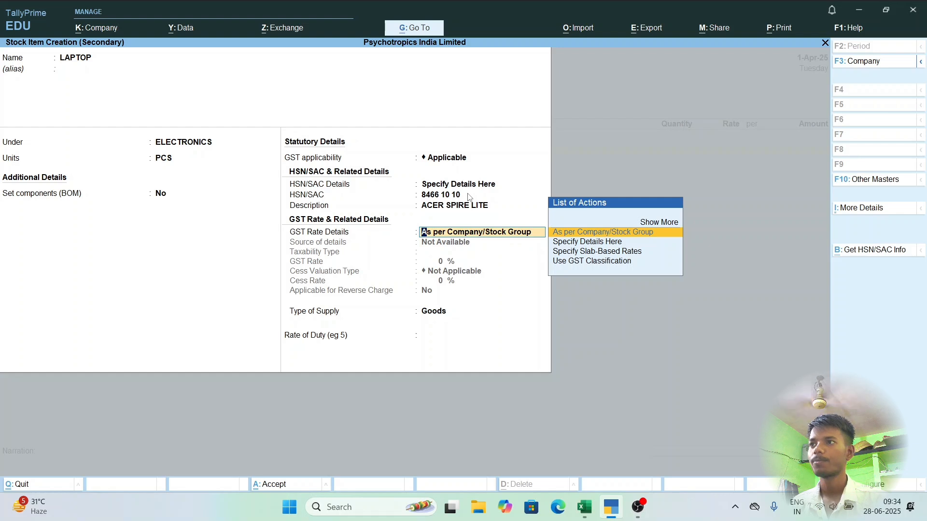
- Set the item's GST rate details to Specify Details Here, with taxability type Taxable and a GST rate of 18%
{"action": "key", "text": "Down"}
{"action": "key", "text": "Return"}
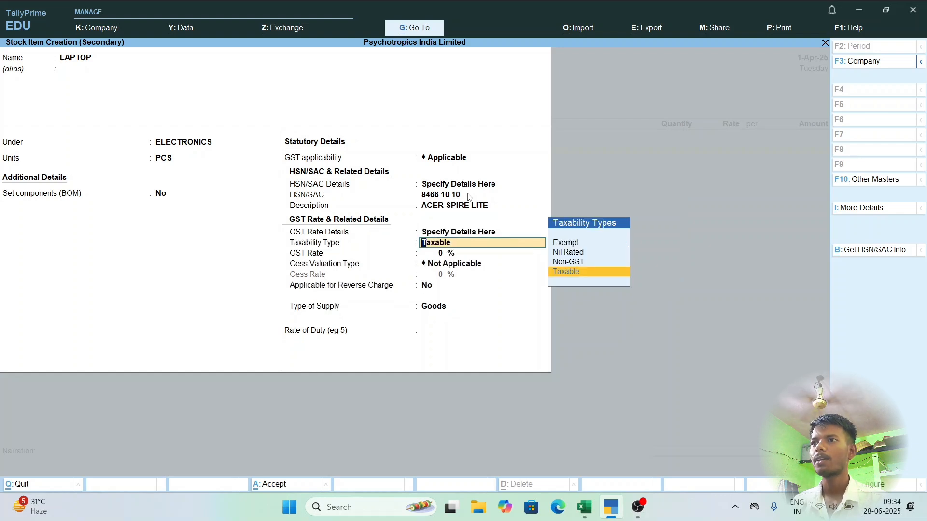
{"action": "key", "text": "Return"}
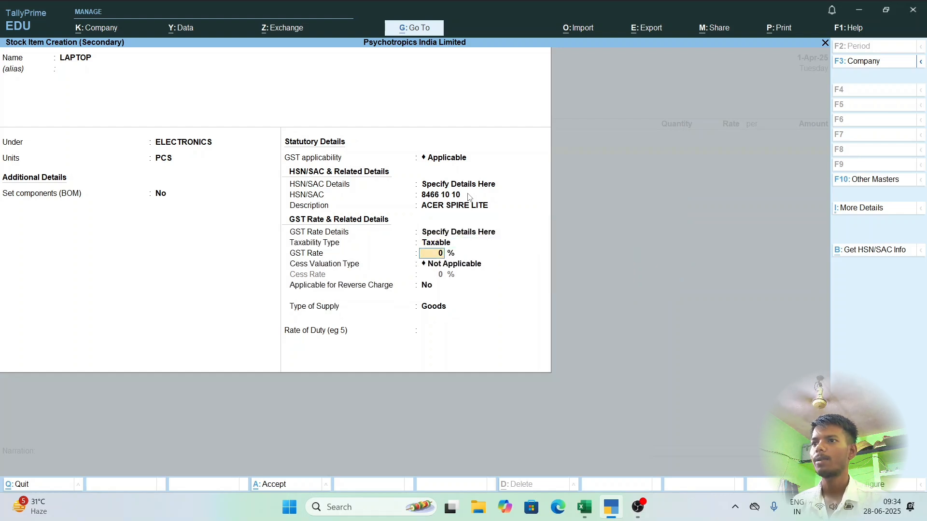
{"action": "type", "text": "18"}
{"action": "key", "text": "Return"}
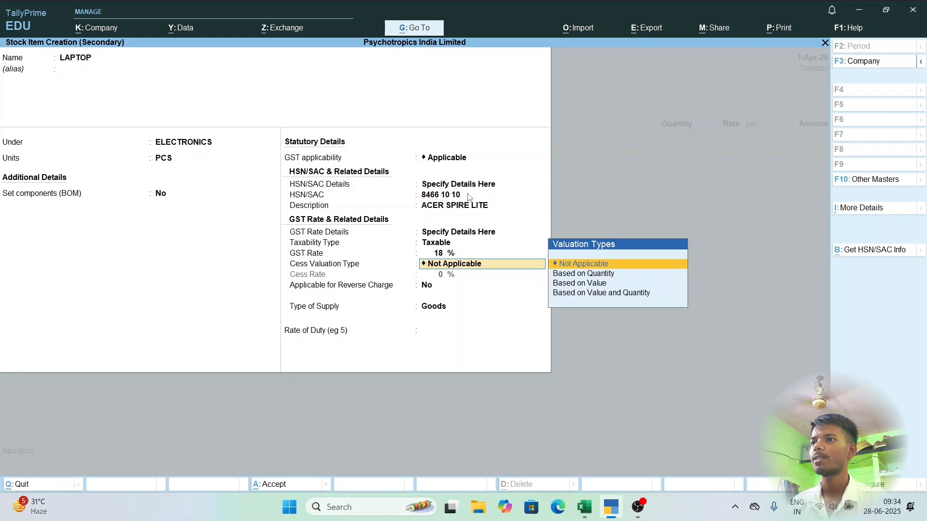
- Keep cess valuation Not Applicable, type of supply Goods and rate of duty 0, and save the LAPTOP item
{"action": "key", "text": "Return"}
{"action": "key", "text": "Return"}
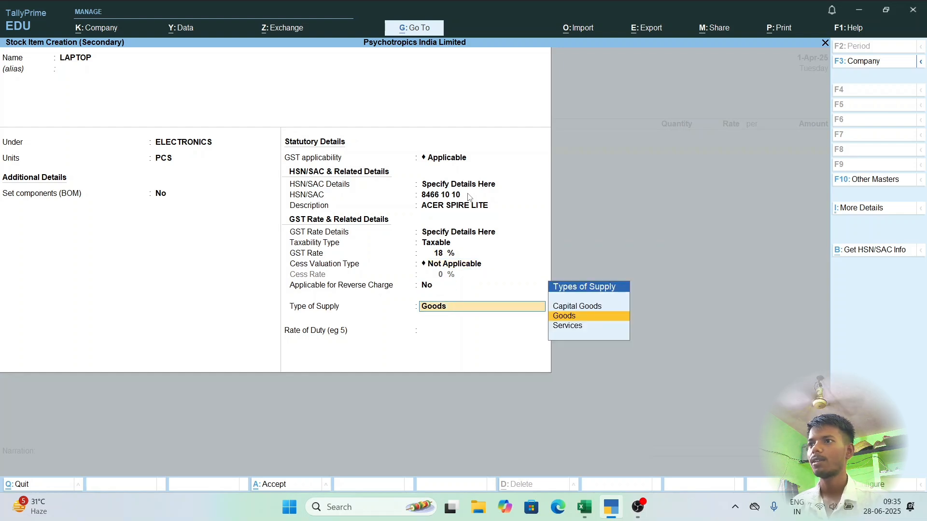
{"action": "key", "text": "Return"}
{"action": "key", "text": "Return"}
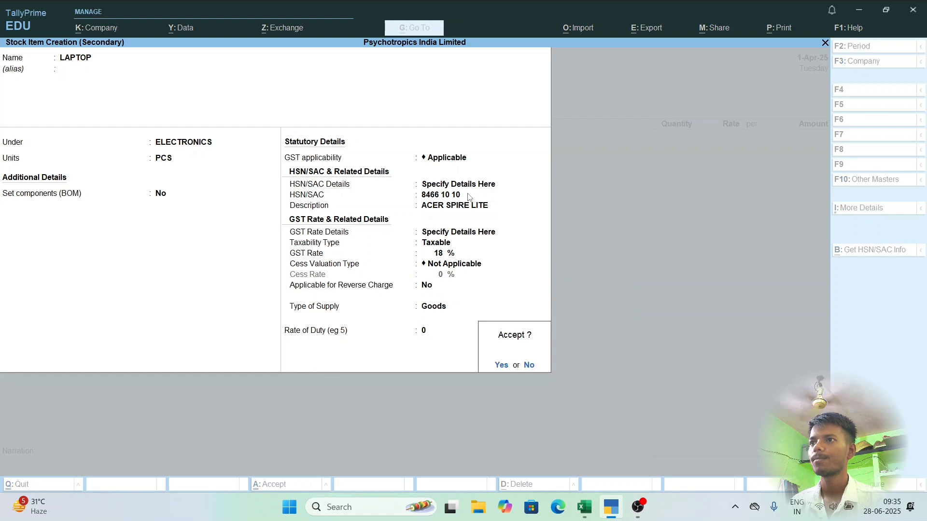
{"action": "key", "text": "Return"}
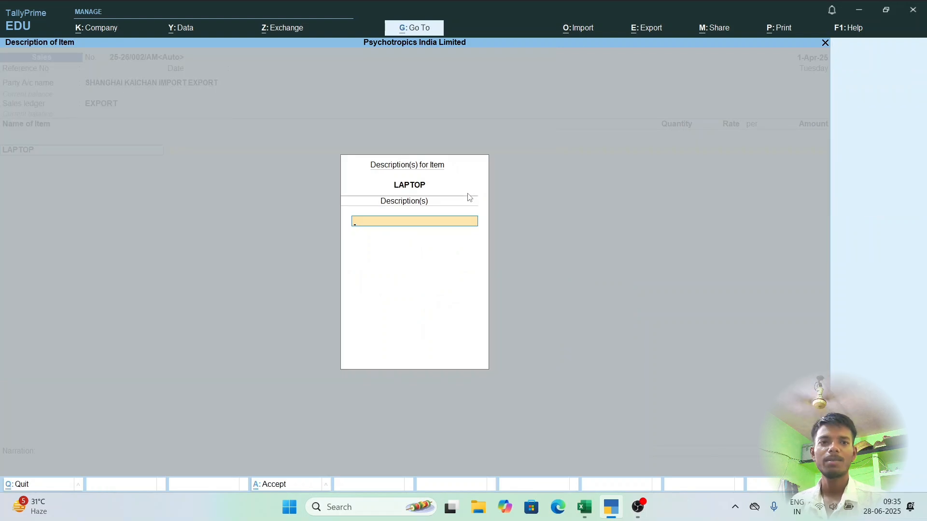
- Add the description ACER SPIRE LITE to the LAPTOP line of the sales voucher
{"action": "type", "text": "AC"}
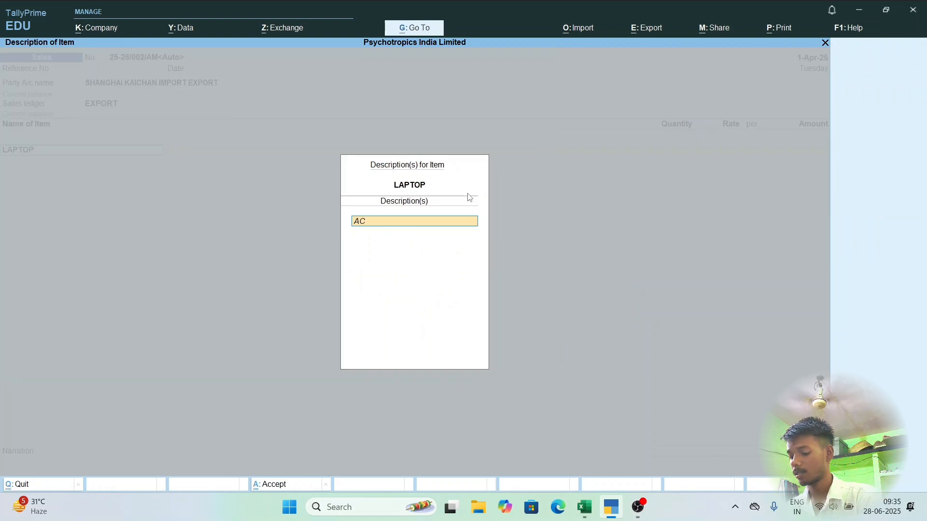
{"action": "type", "text": "ER SPI"}
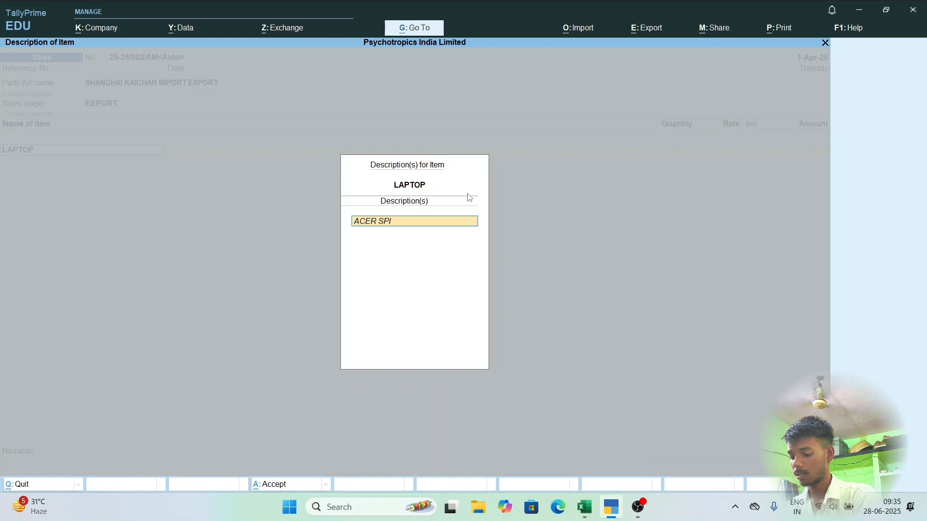
{"action": "type", "text": "RE LITE"}
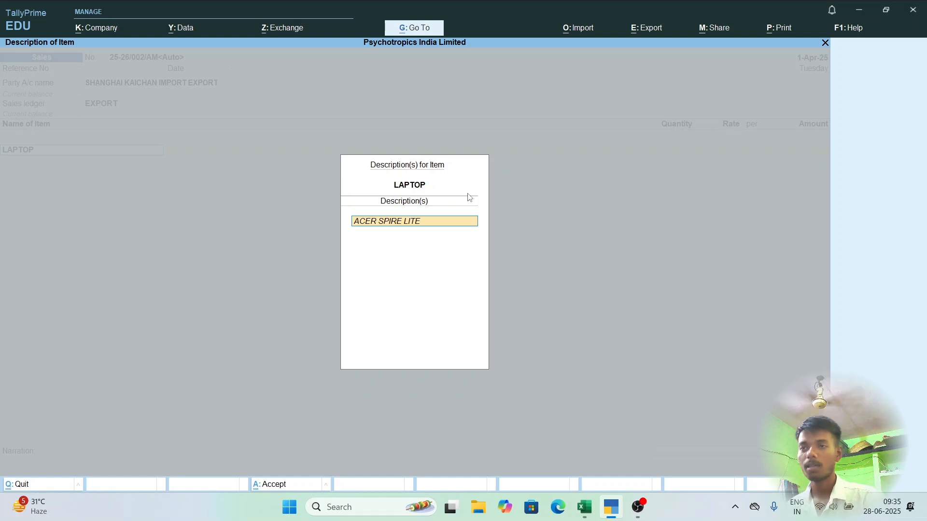
{"action": "key", "text": "Return"}
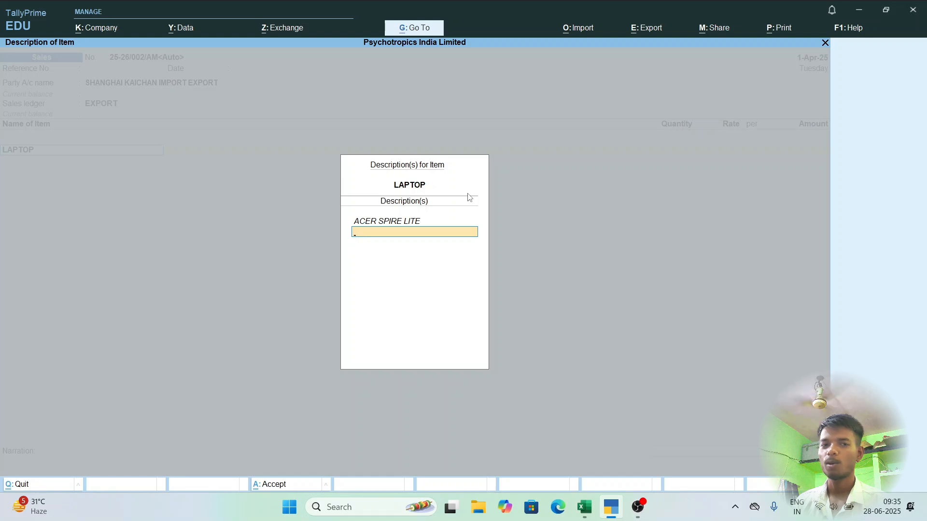
{"action": "key", "text": "Return"}
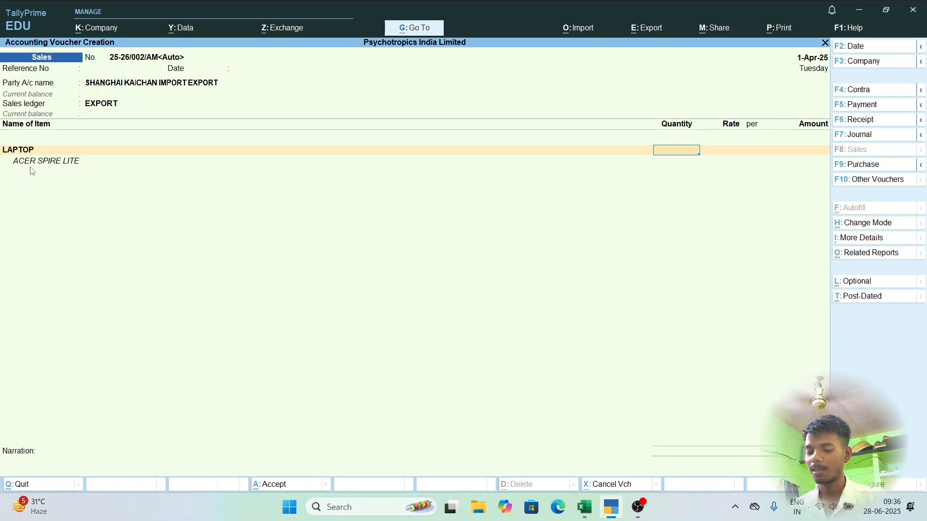
- Set Provide No. of Packages to Yes under the exporter's details in the voucher configuration, and save the configuration
{"action": "key", "text": "F12"}
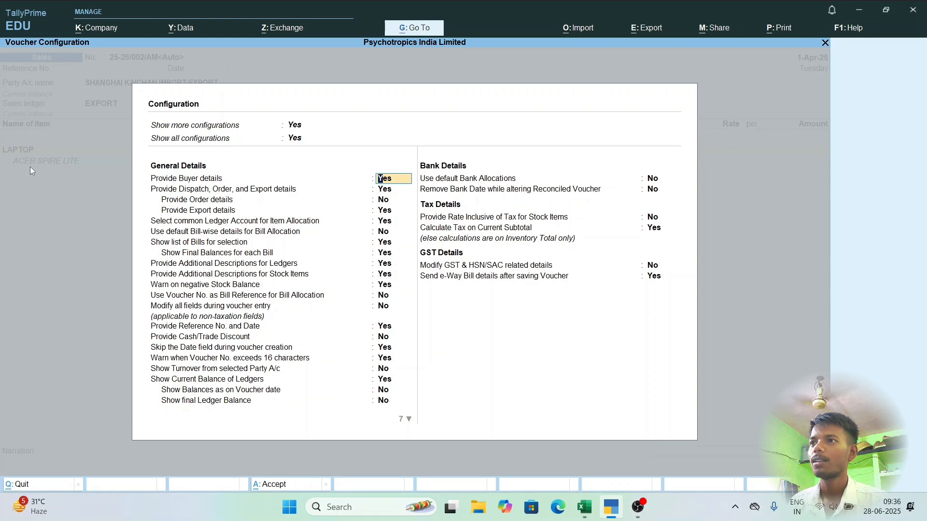
{"action": "key", "text": "Return"}
{"action": "key", "text": "Return"}
{"action": "key", "text": "Return"}
{"action": "key", "text": "Return"}
{"action": "key", "text": "Return"}
{"action": "key", "text": "Return"}
{"action": "key", "text": "Return"}
{"action": "key", "text": "Return"}
{"action": "key", "text": "Return"}
{"action": "key", "text": "Return"}
{"action": "key", "text": "Return"}
{"action": "key", "text": "Return"}
{"action": "key", "text": "Return"}
{"action": "key", "text": "Return"}
{"action": "key", "text": "Return"}
{"action": "key", "text": "Return"}
{"action": "key", "text": "Return"}
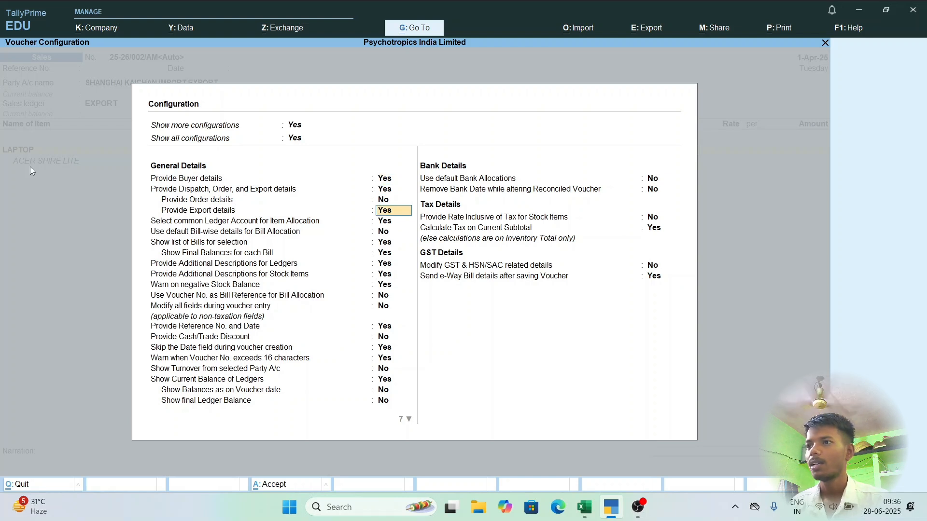
{"action": "key", "text": "Return"}
{"action": "key", "text": "Return"}
{"action": "key", "text": "Return"}
{"action": "key", "text": "Return"}
{"action": "key", "text": "Return"}
{"action": "key", "text": "Return"}
{"action": "key", "text": "Return"}
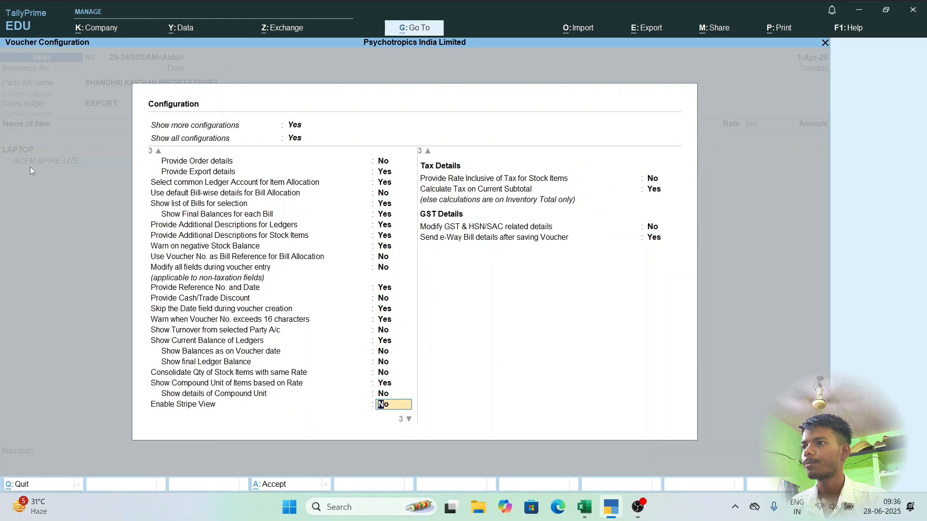
{"action": "key", "text": "Return"}
{"action": "key", "text": "Return"}
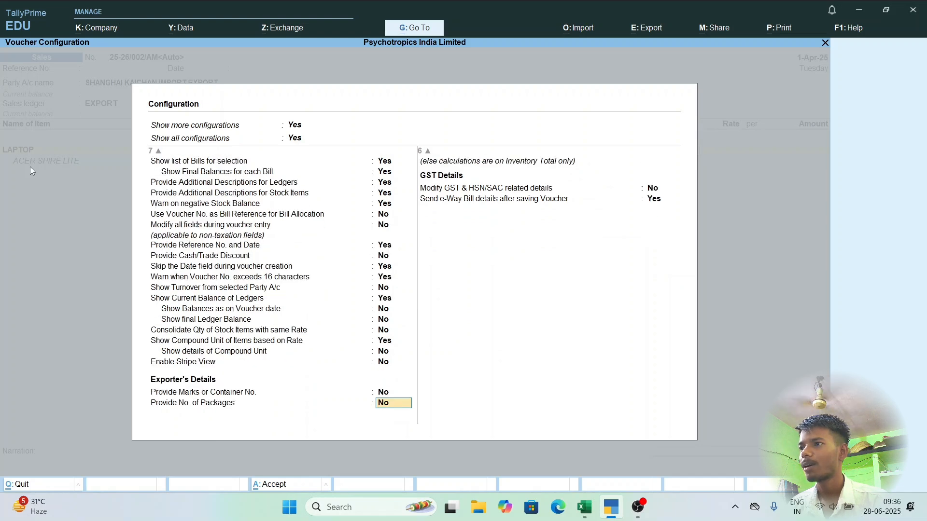
{"action": "key", "text": "Return"}
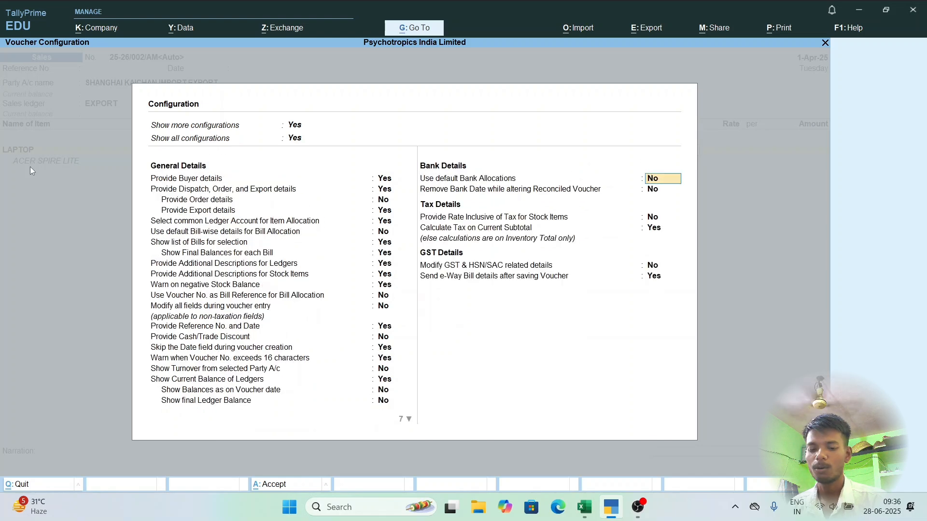
{"action": "key", "text": "Up"}
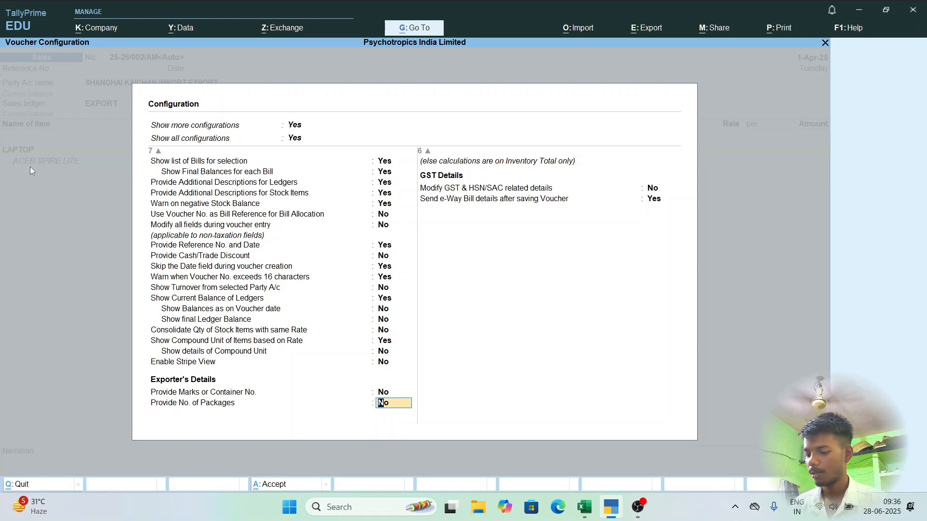
{"action": "type", "text": "Y"}
{"action": "key", "text": "Return"}
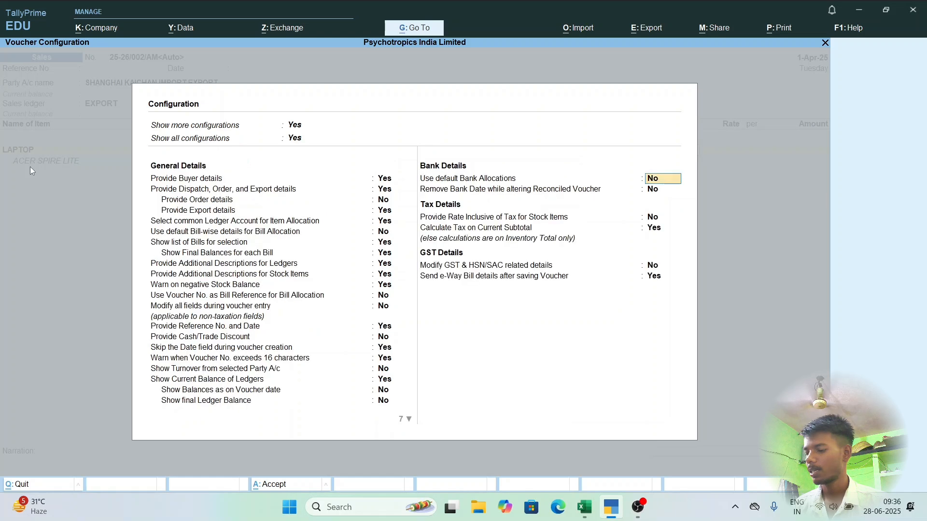
{"action": "key", "text": "ctrl+a"}
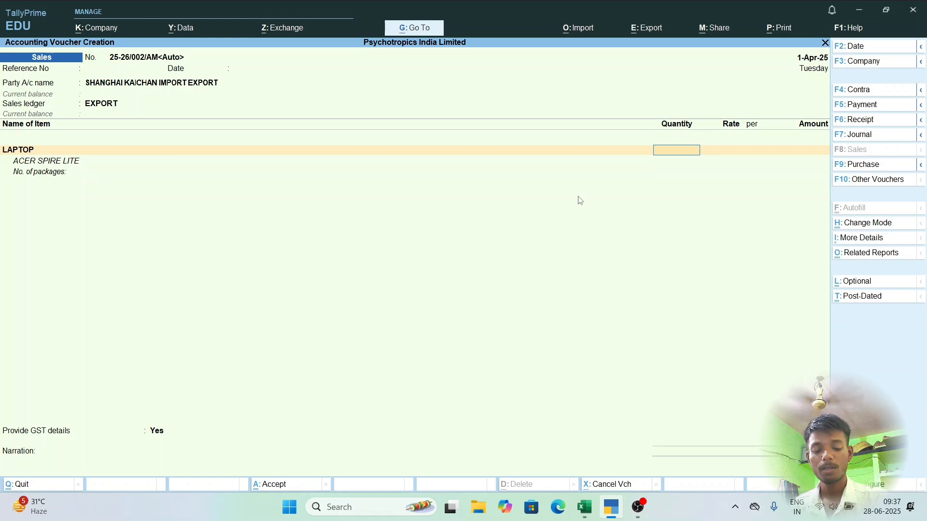
- Set the quantity on the LAPTOP line of the sales voucher to 200 PCS
{"action": "type", "text": "200"}
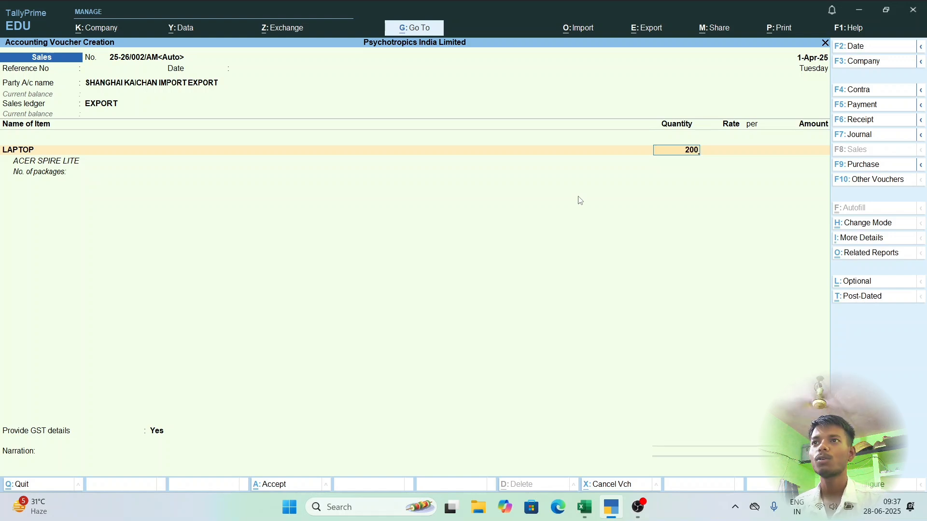
{"action": "type", "text": "0"}
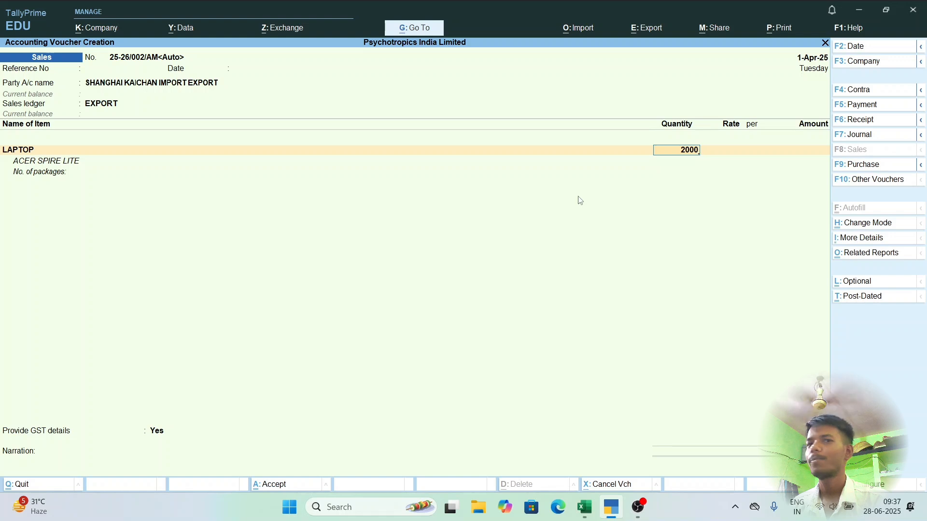
{"action": "key", "text": "Return"}
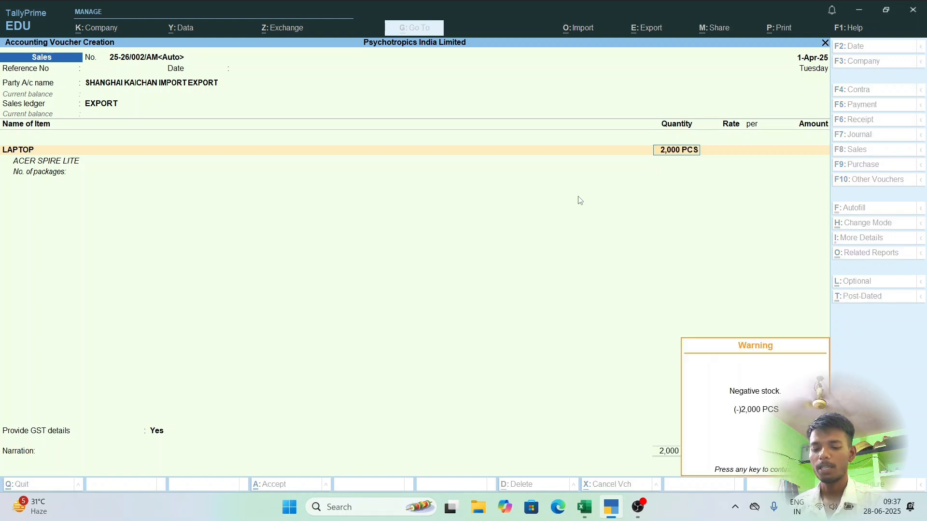
{"action": "key", "text": "BackSpace"}
{"action": "type", "text": "200"}
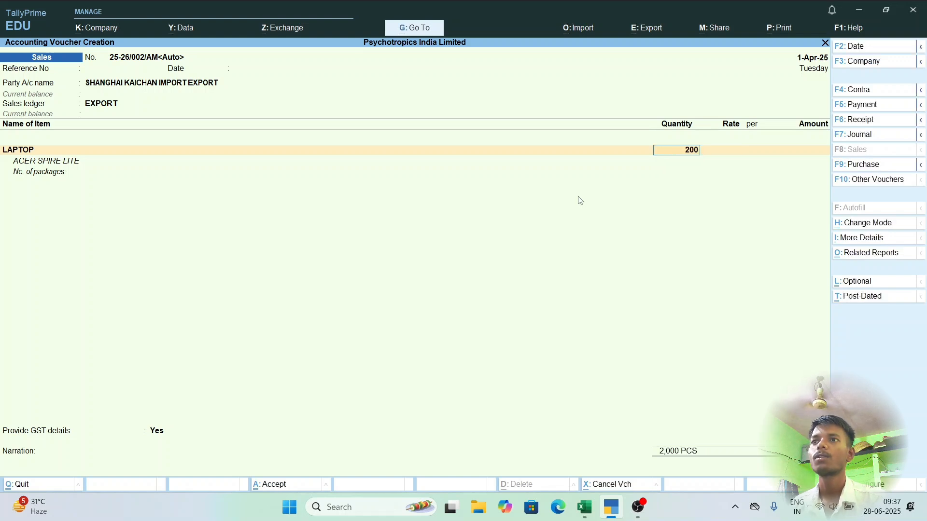
{"action": "key", "text": "Return"}
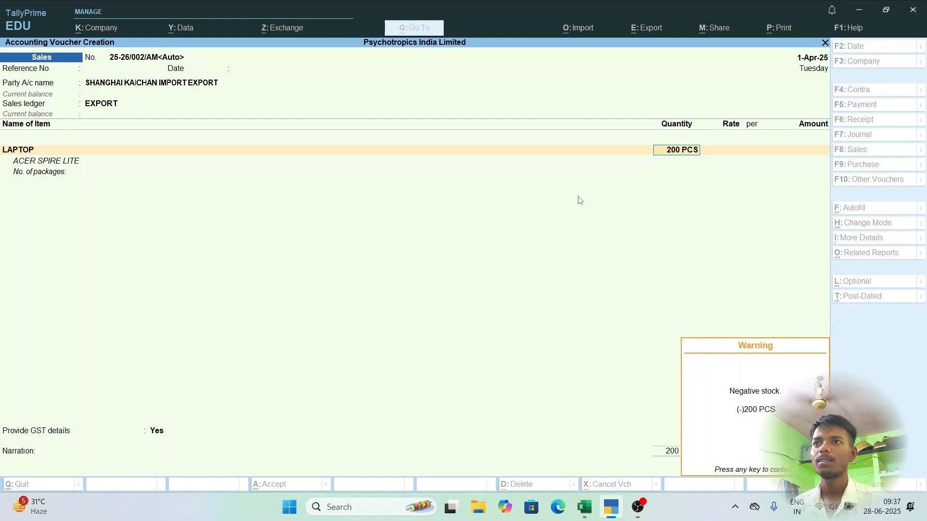
{"action": "key", "text": "Return"}
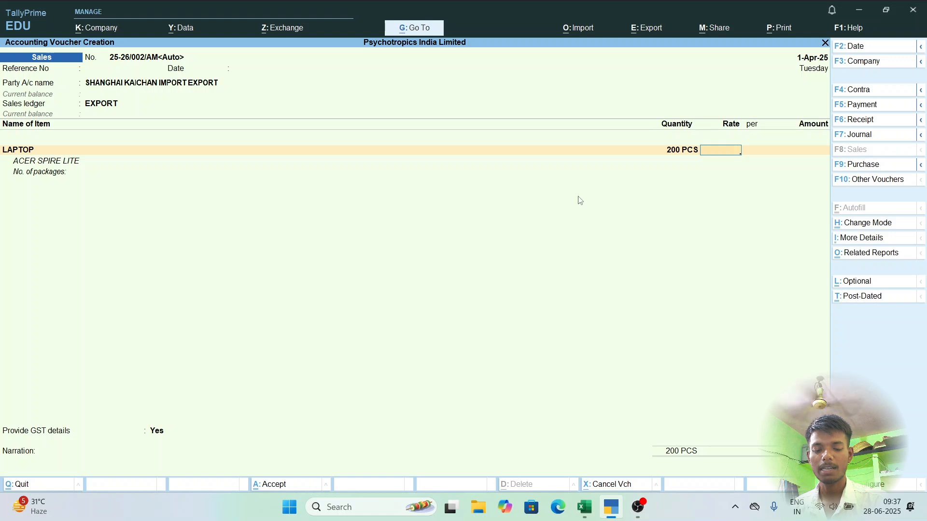
- Set the LAPTOP rate to 20,000 per PCS and accept the calculated line amount
{"action": "type", "text": "20,00"}
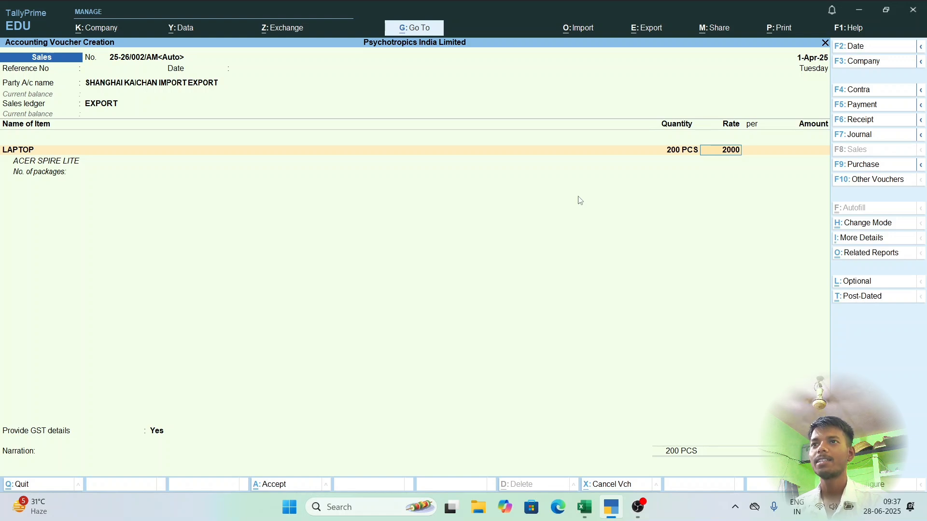
{"action": "type", "text": "0"}
{"action": "key", "text": "Return"}
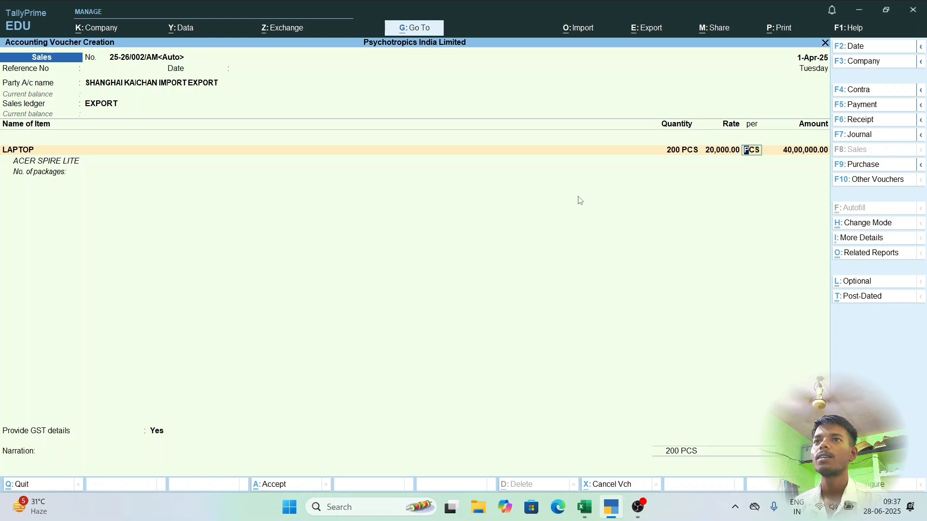
{"action": "key", "text": "Return"}
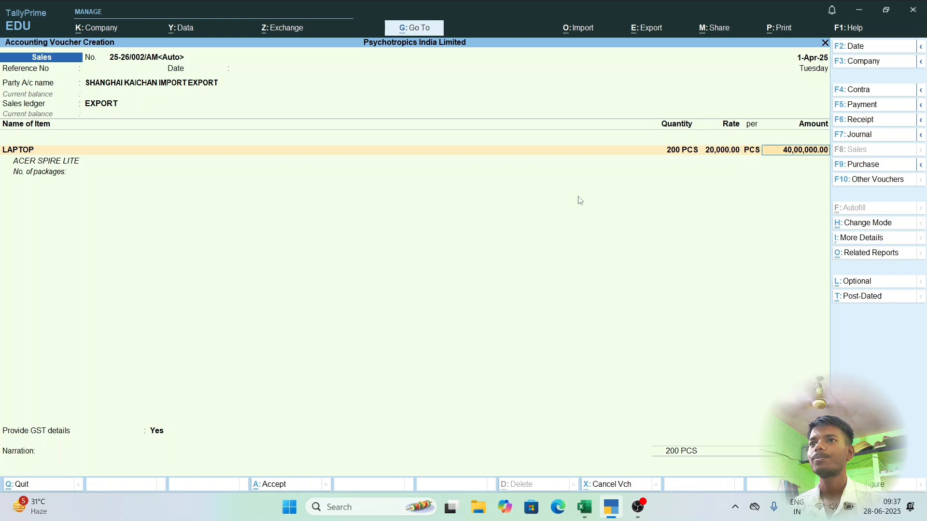
{"action": "key", "text": "Return"}
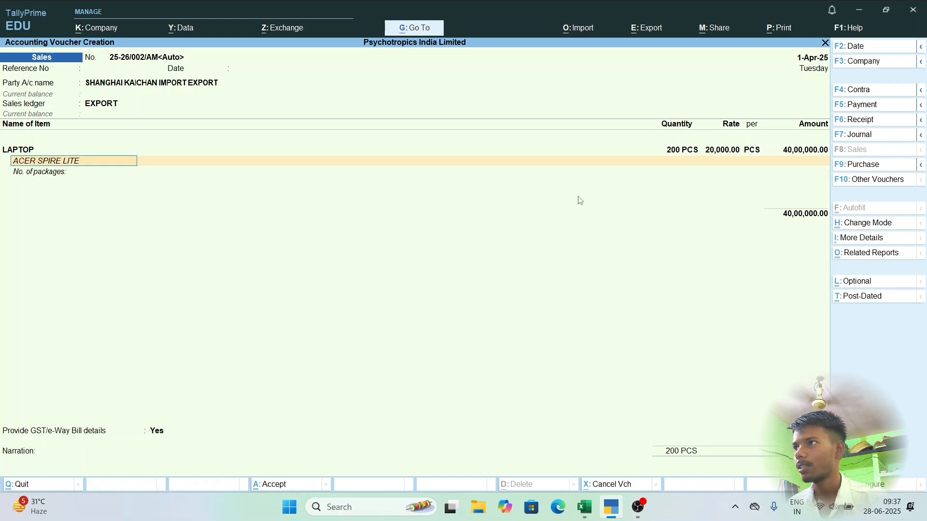
- Keep the item description and enter 20BOX*10 as the number of packages for the LAPTOP line
{"action": "key", "text": "Return"}
{"action": "key", "text": "Return"}
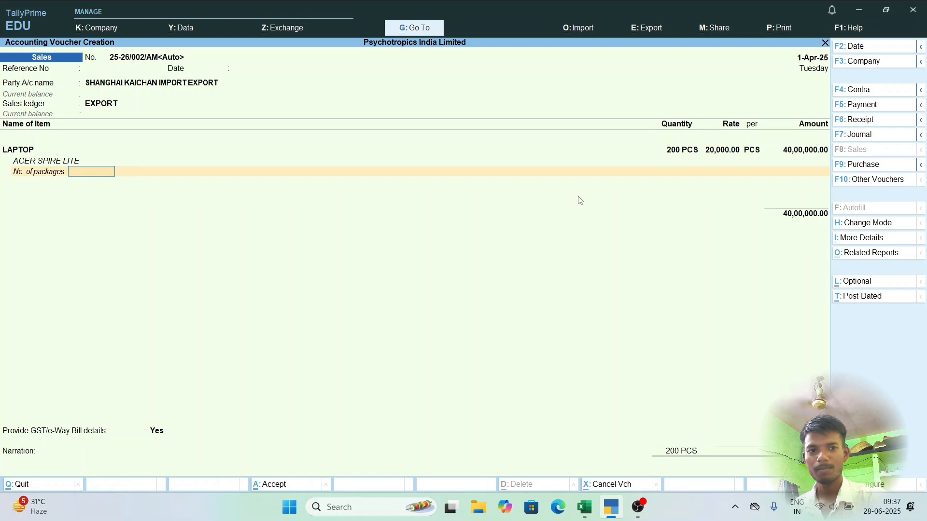
{"action": "type", "text": "20"}
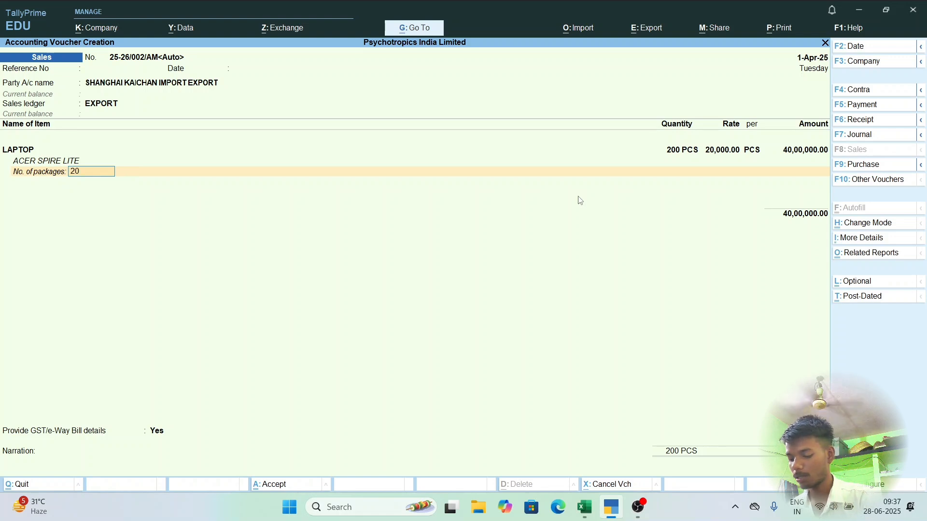
{"action": "type", "text": "BOX*10"}
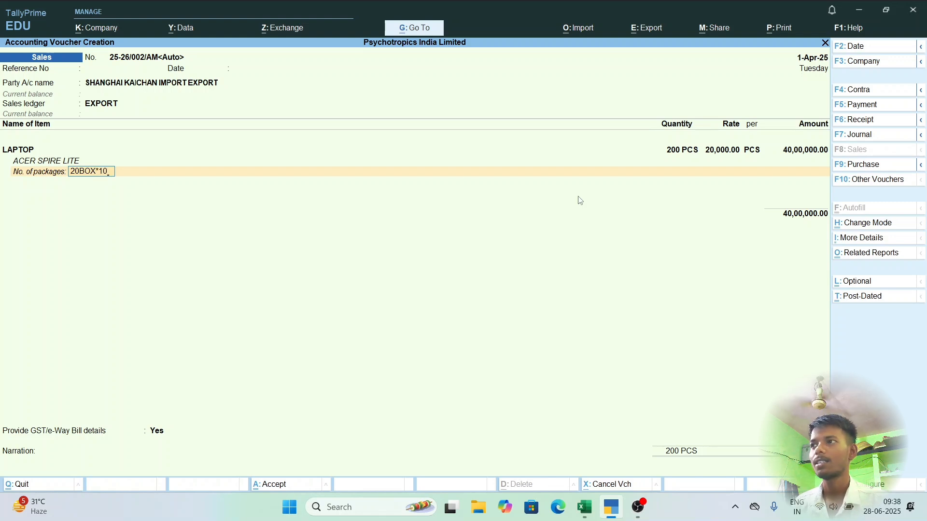
{"action": "key", "text": "Return"}
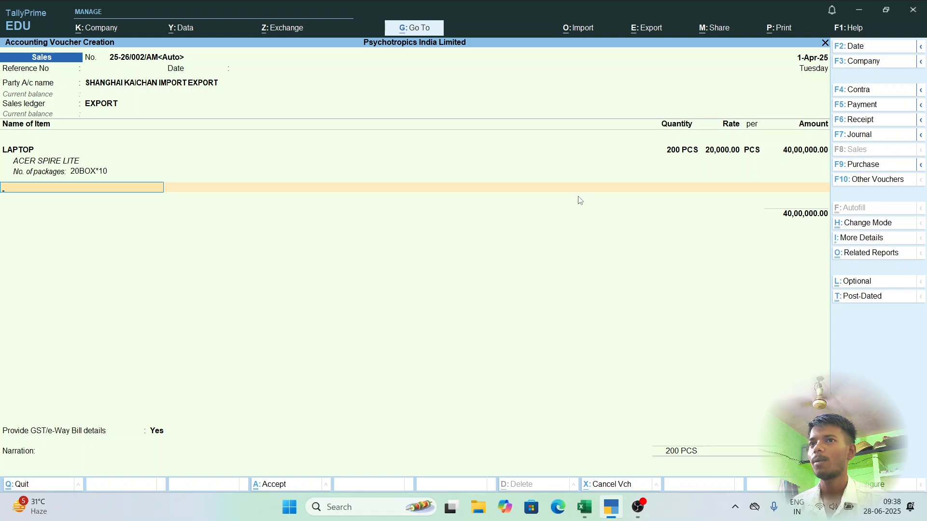
- Finish the item list and add the Igst @ 18% ledger with its calculated tax amount to the voucher
{"action": "key", "text": "Return"}
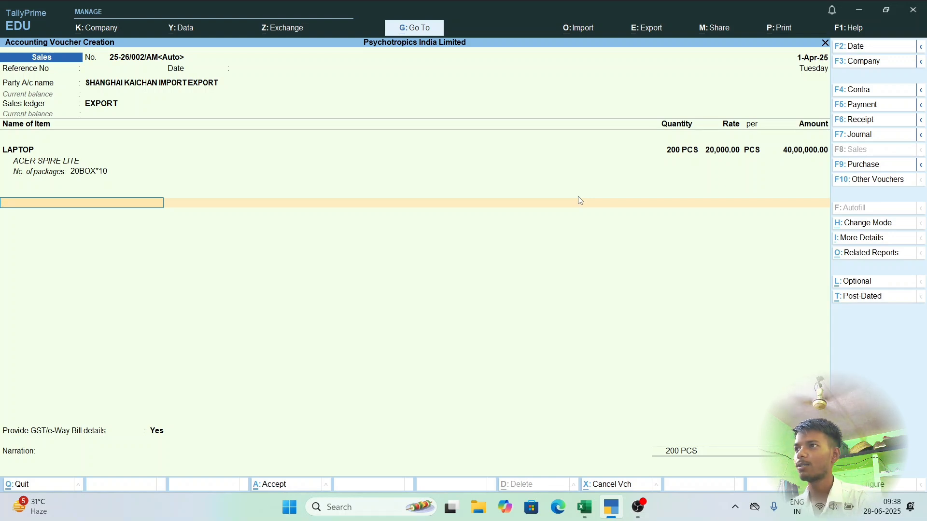
{"action": "type", "text": "I"}
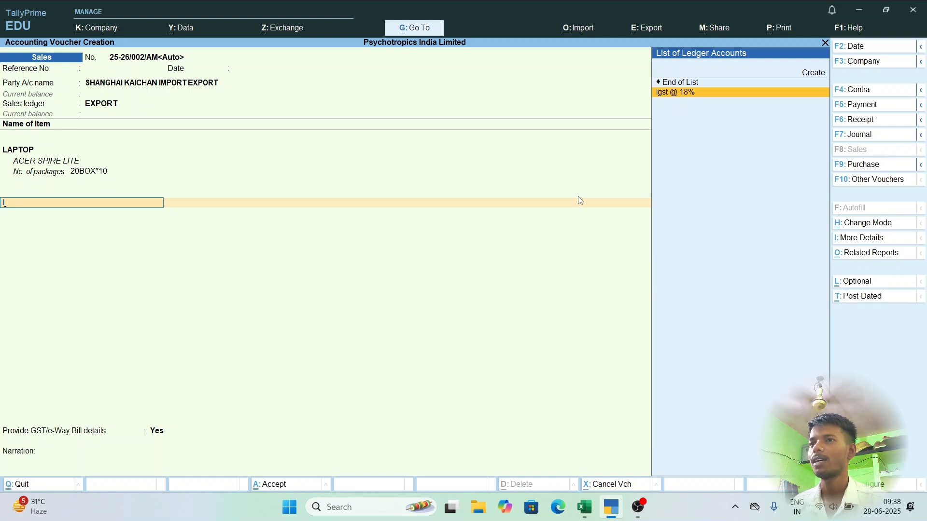
{"action": "key", "text": "Return"}
{"action": "key", "text": "Return"}
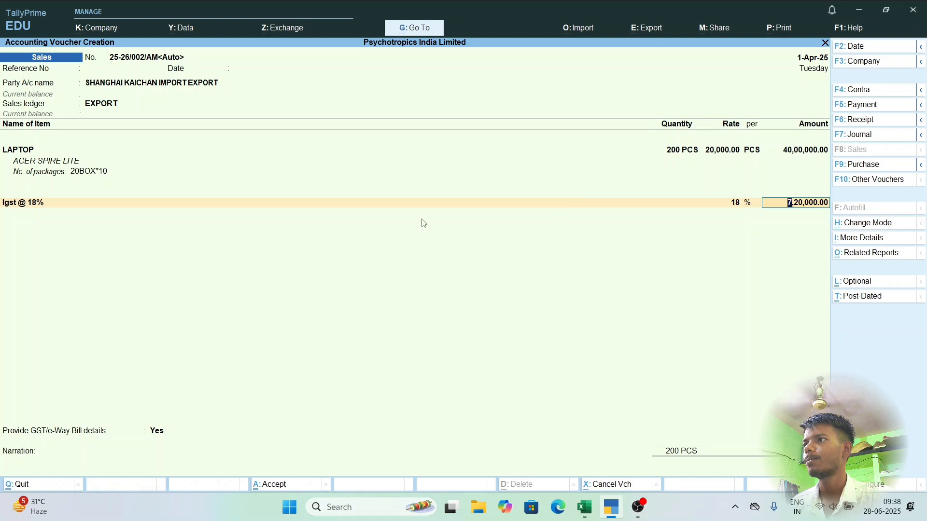
{"action": "key", "text": "Return"}
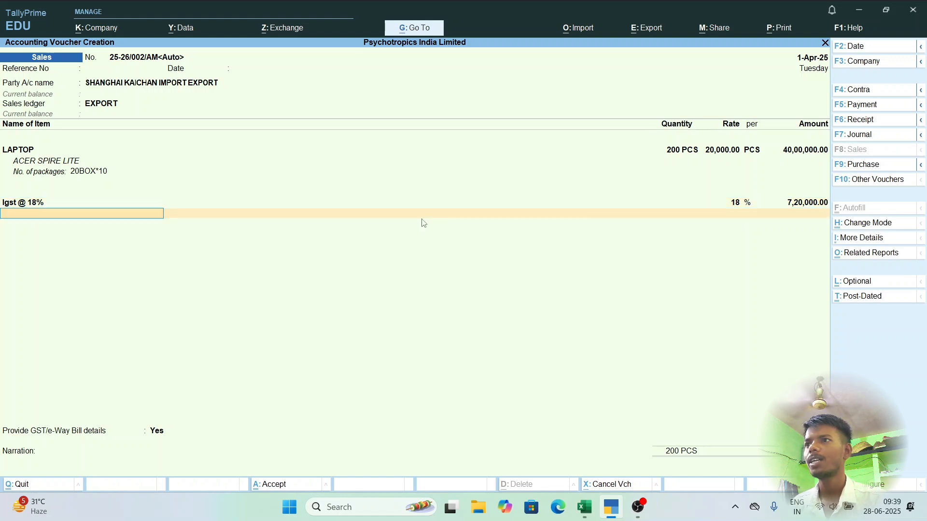
{"action": "key", "text": "Return"}
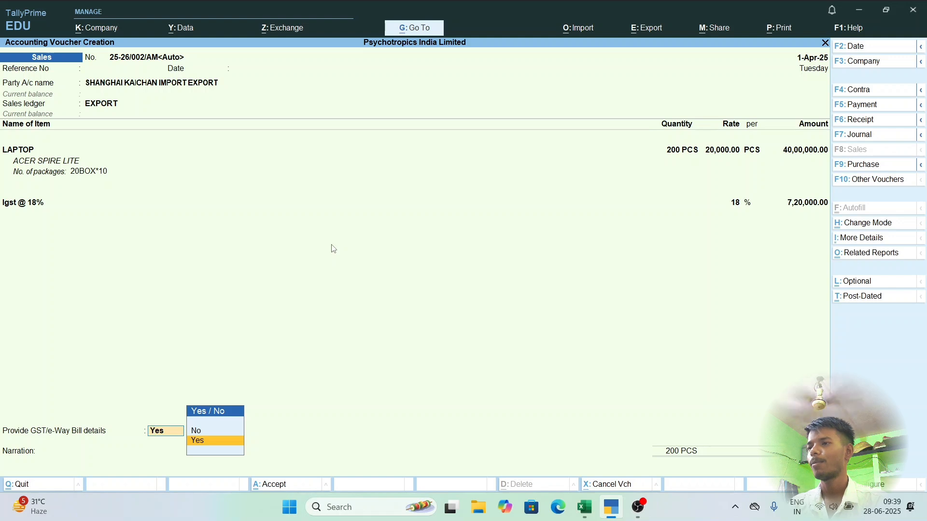
- Open the voucher's GST/e-Way Bill details with Yes and examine the available port codes for the export
{"action": "key", "text": "Return"}
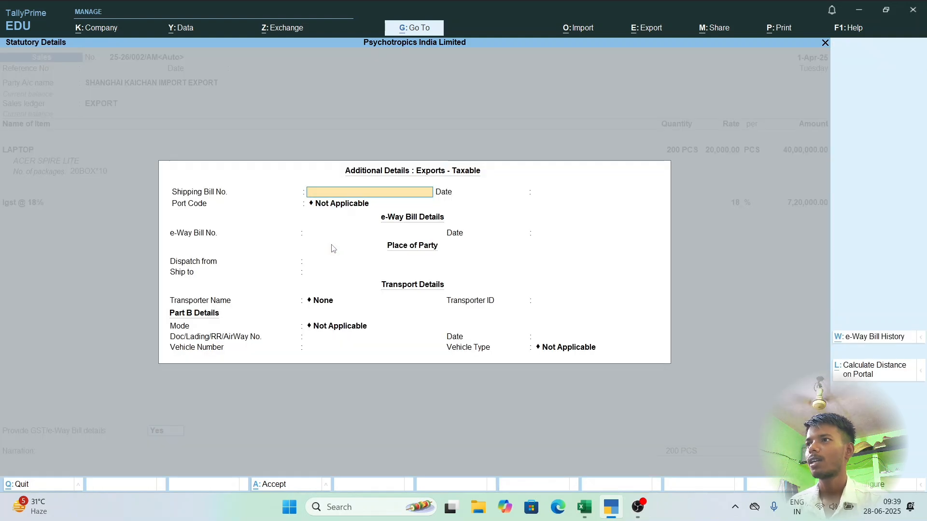
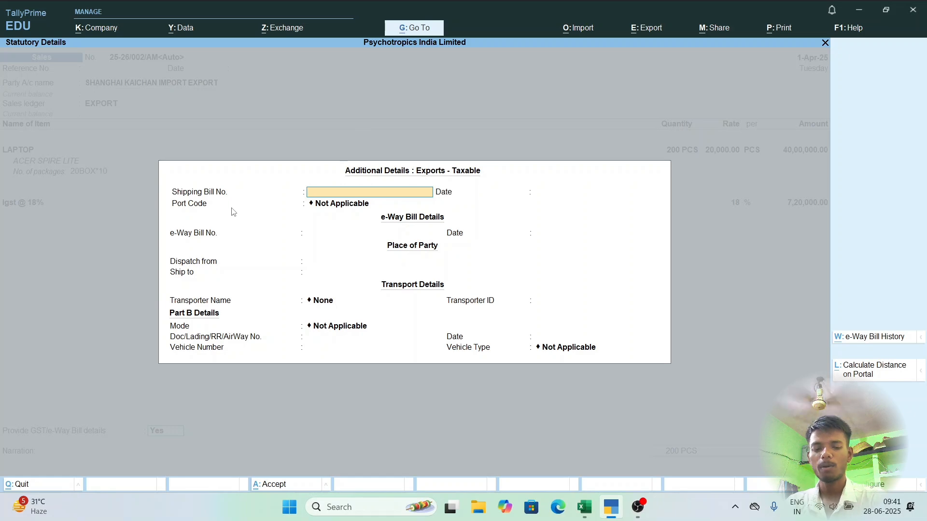
{"action": "key", "text": "Return"}
{"action": "key", "text": "Return"}
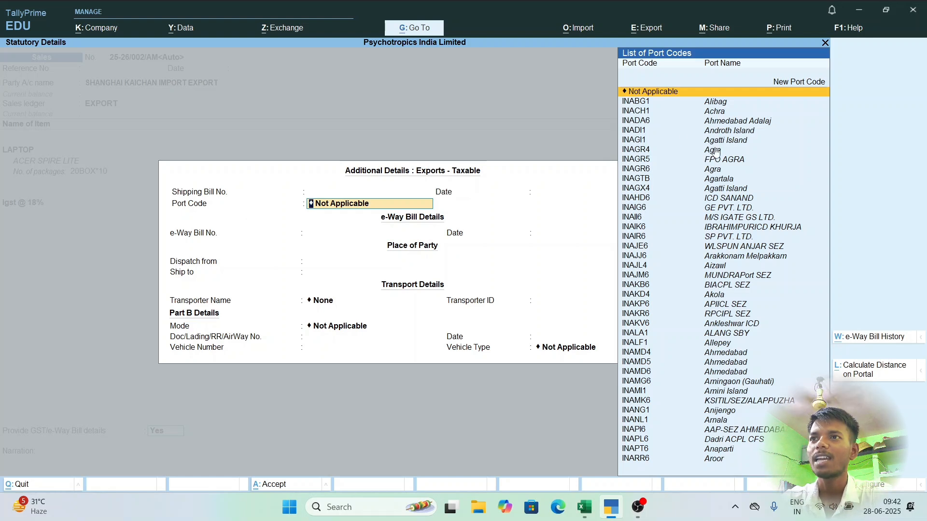
{"action": "scroll", "coordinate": [718, 154], "scroll_direction": "down", "scroll_amount": 7}
{"action": "scroll", "coordinate": [736, 172], "scroll_direction": "down", "scroll_amount": 18}
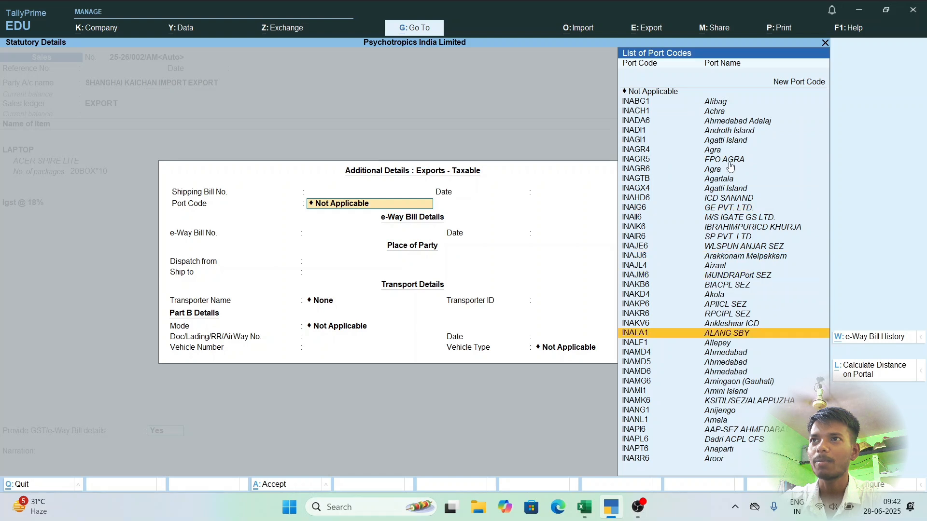
{"action": "scroll", "coordinate": [727, 163], "scroll_direction": "up", "scroll_amount": 10}
{"action": "key", "text": "Up"}
{"action": "key", "text": "Up"}
{"action": "key", "text": "Up"}
{"action": "key", "text": "Up"}
{"action": "key", "text": "Up"}
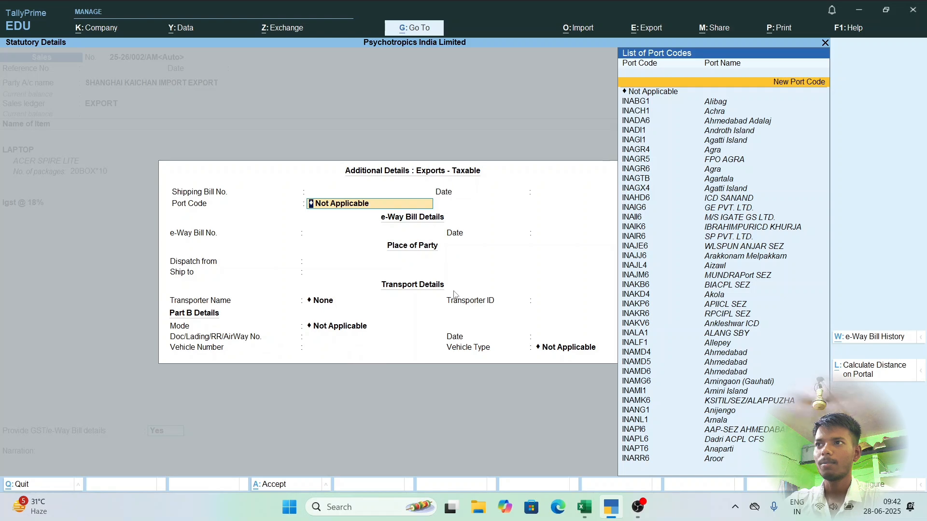
{"action": "left_click", "coordinate": [825, 43]}
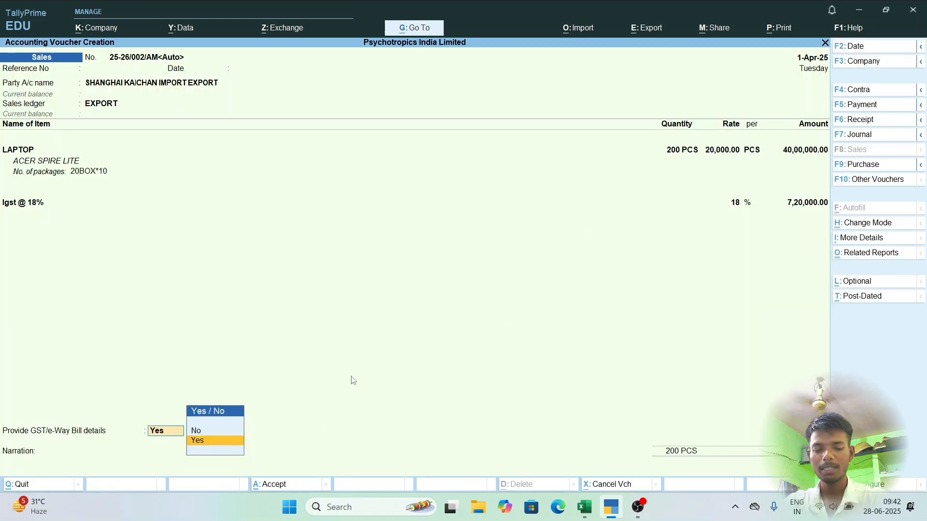
- Leave the additional export details and narration blank, and save the voucher with Yes to sending its details for e-Way Bill generation
{"action": "key", "text": "Return"}
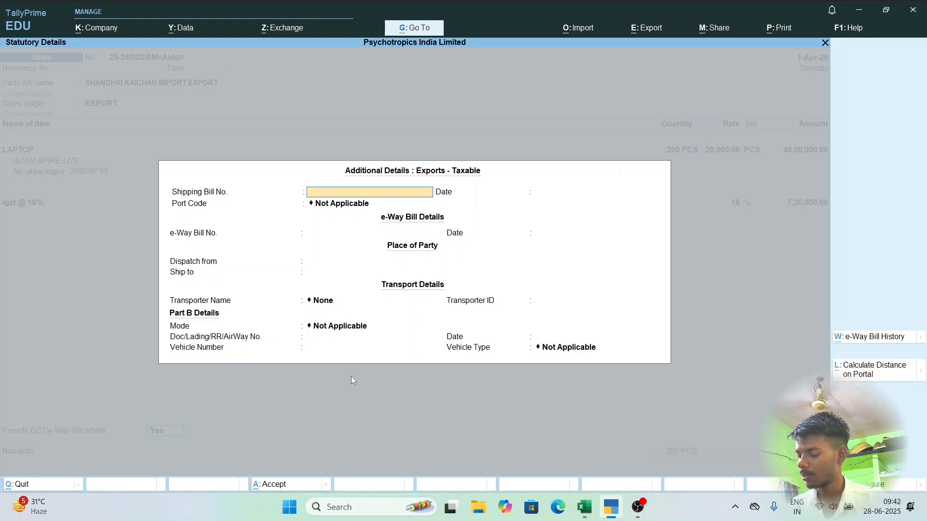
{"action": "key", "text": "Escape"}
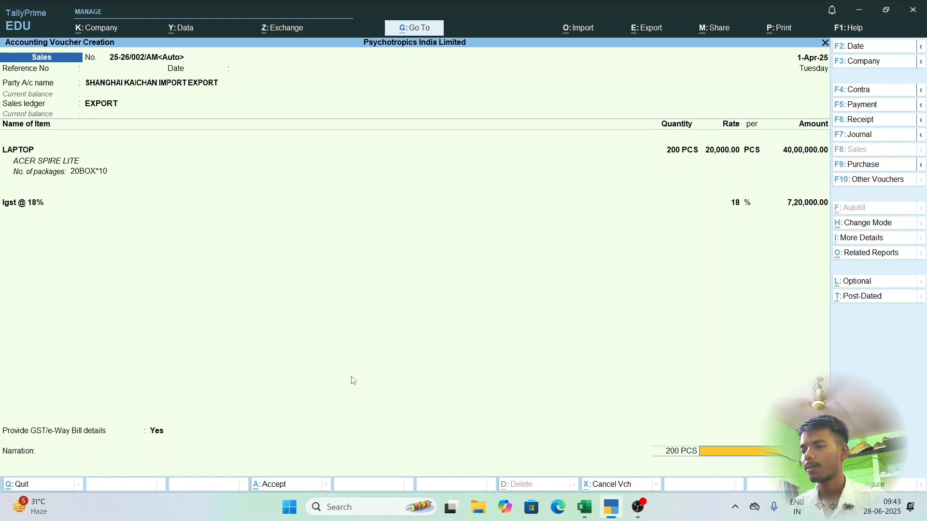
{"action": "key", "text": "Return"}
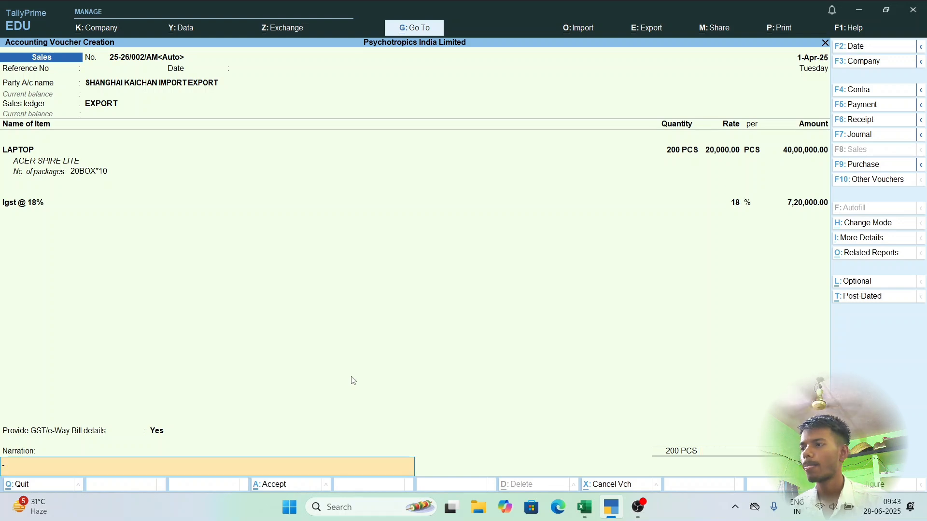
{"action": "key", "text": "Return"}
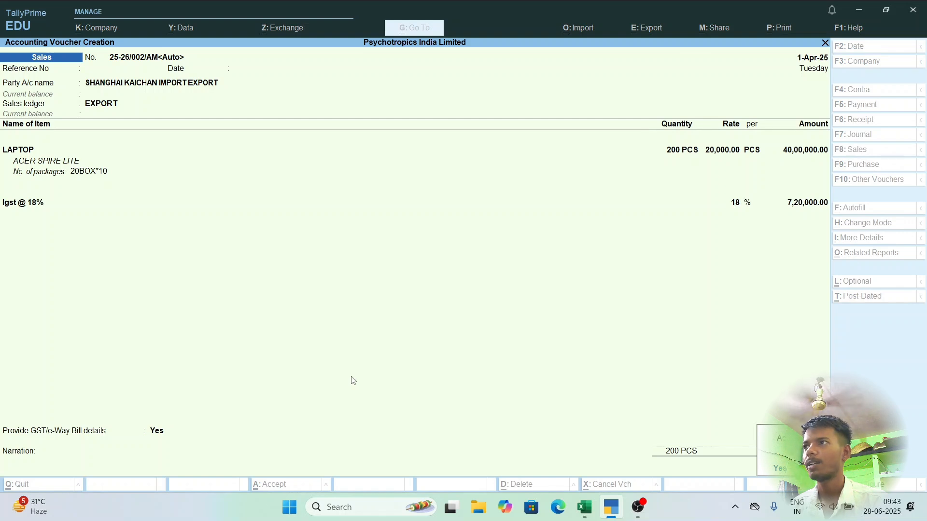
{"action": "key", "text": "Return"}
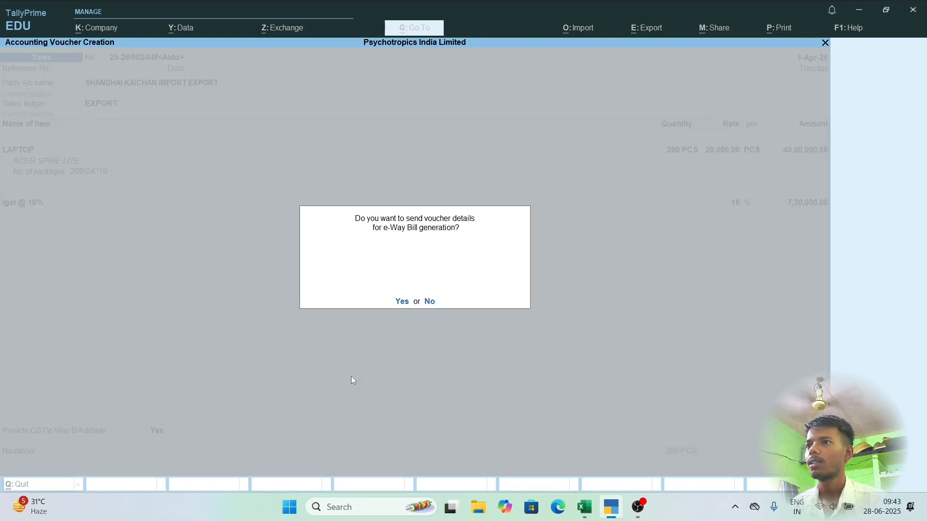
{"action": "key", "text": "Return"}
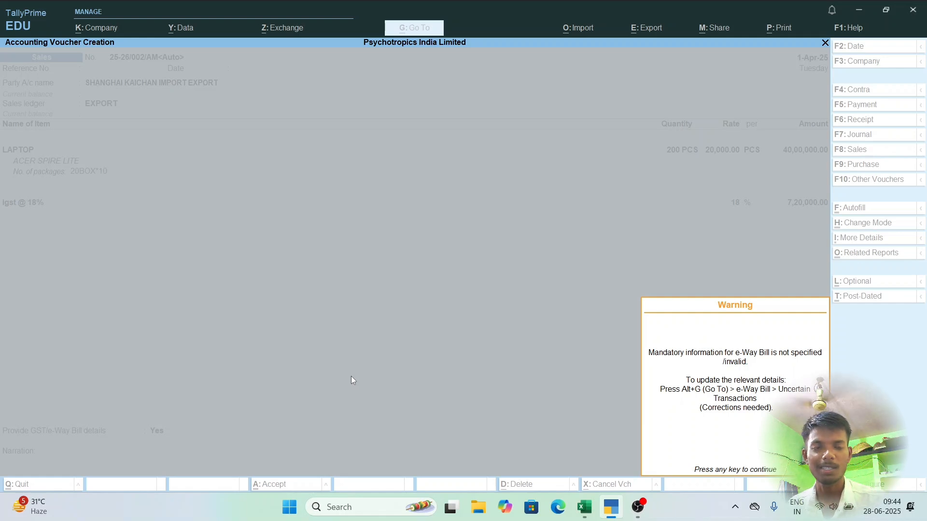
{"action": "key", "text": "Return"}
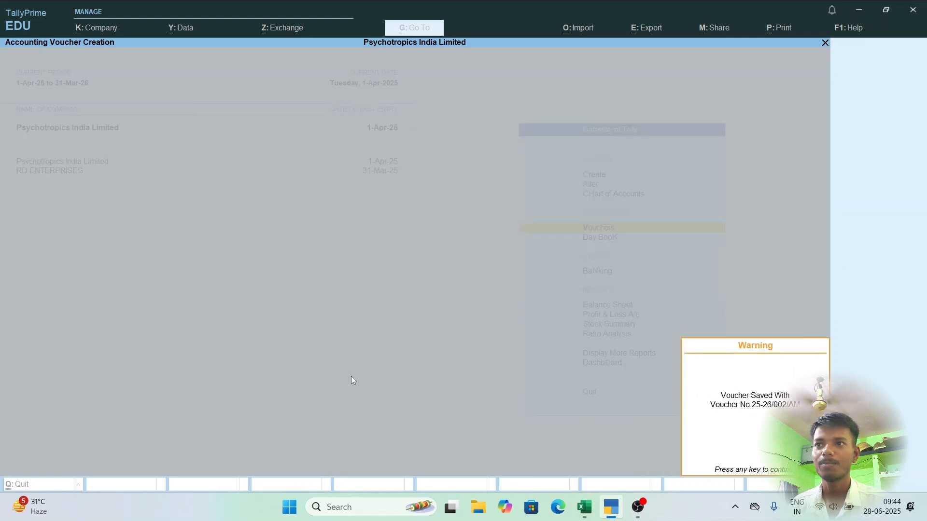
{"action": "key", "text": "Return"}
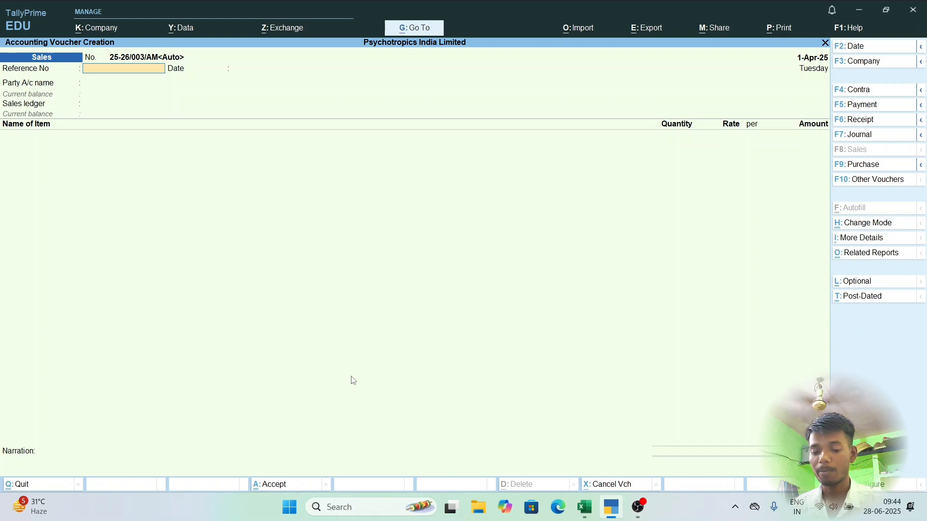
- Reopen the saved export sales voucher and preview its printed tax invoice
{"action": "key", "text": "Page_Up"}
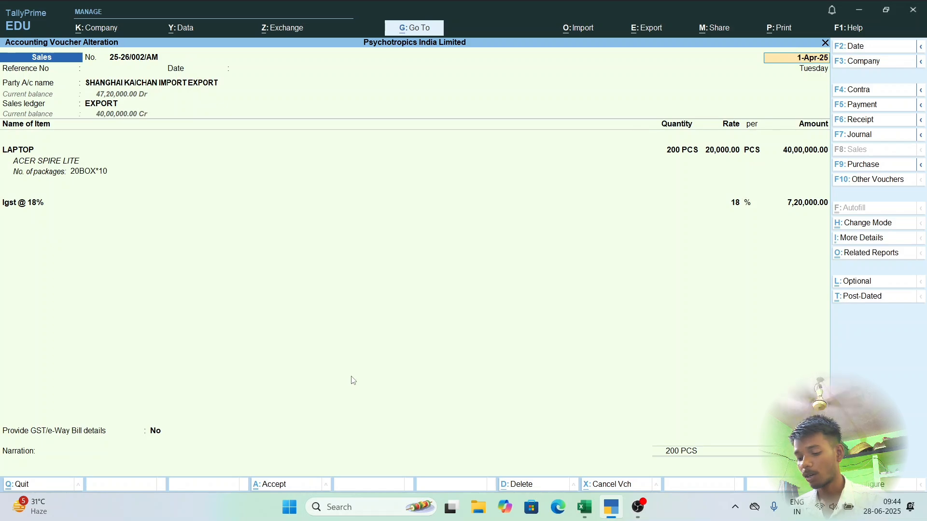
{"action": "key", "text": "ctrl+p"}
{"action": "key", "text": "i"}
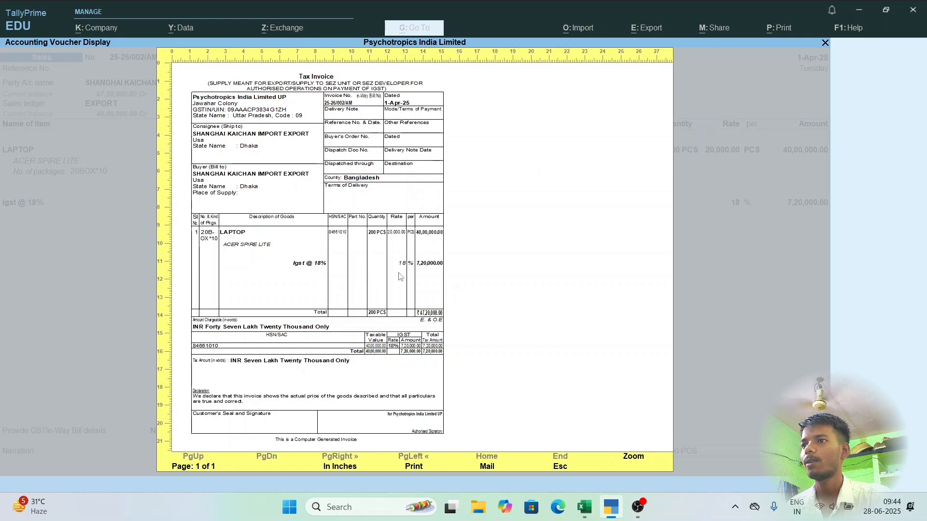
- Zoom in on the tax invoice preview to examine its details, close it, and accept the sales voucher again
{"action": "left_click", "coordinate": [634, 458]}
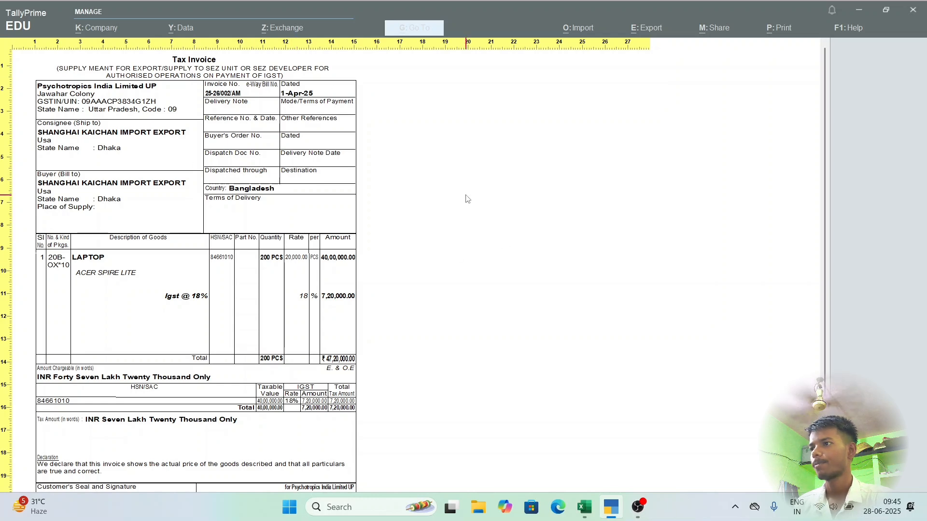
{"action": "key", "text": "Escape"}
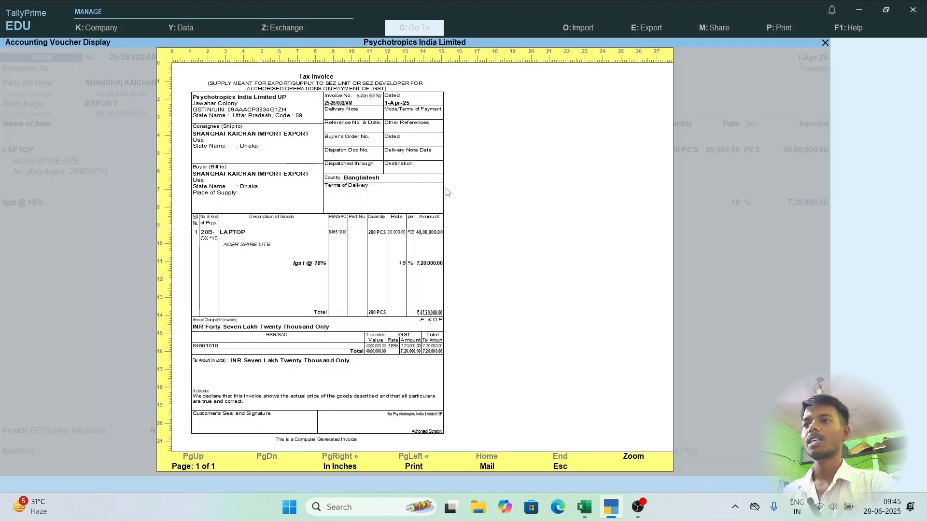
{"action": "key", "text": "Escape"}
{"action": "key", "text": "Escape"}
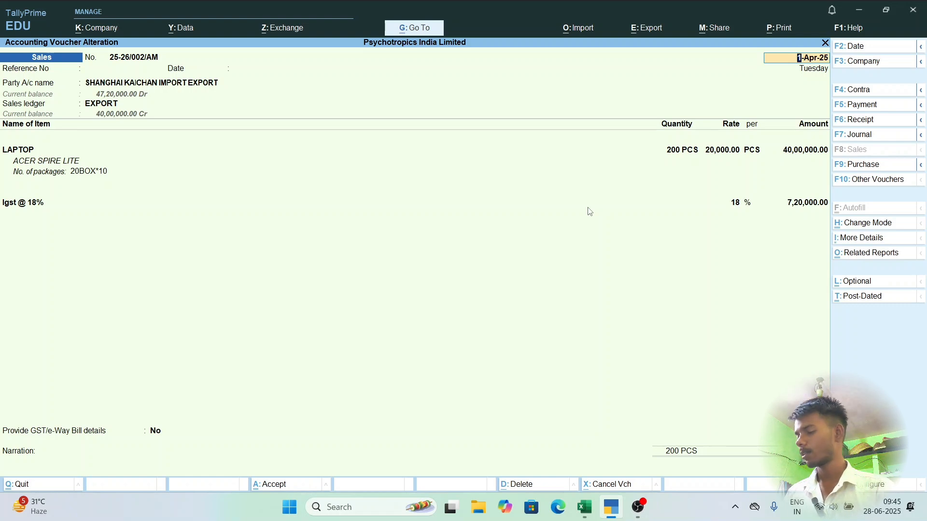
{"action": "key", "text": "BackSpace"}
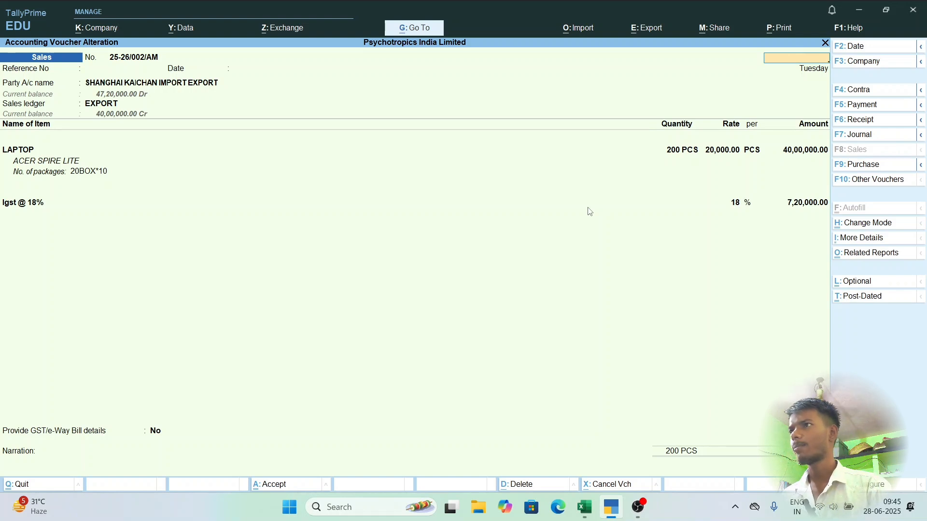
{"action": "key", "text": "ctrl+a"}
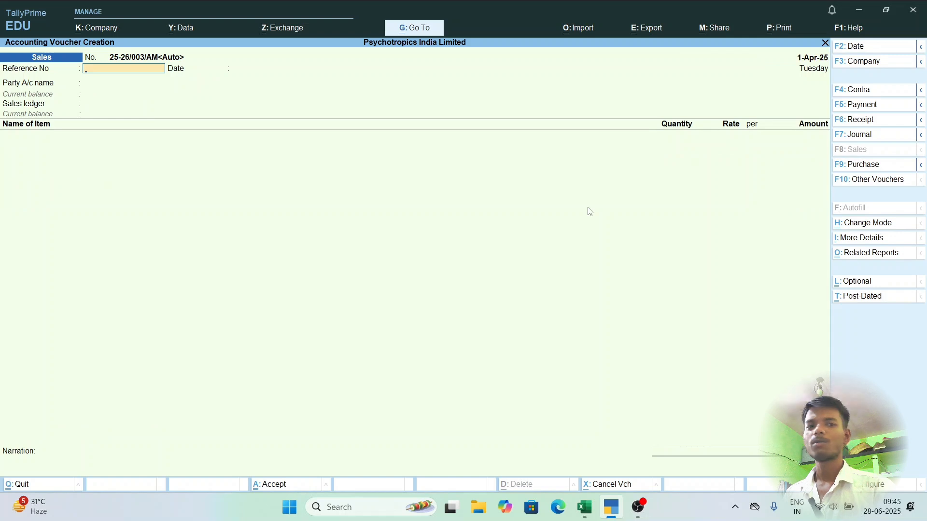
- Leave the blank sales voucher and start a Journal voucher, leaving its reference number and reference date empty
{"action": "key", "text": "Escape"}
{"action": "key", "text": "y"}
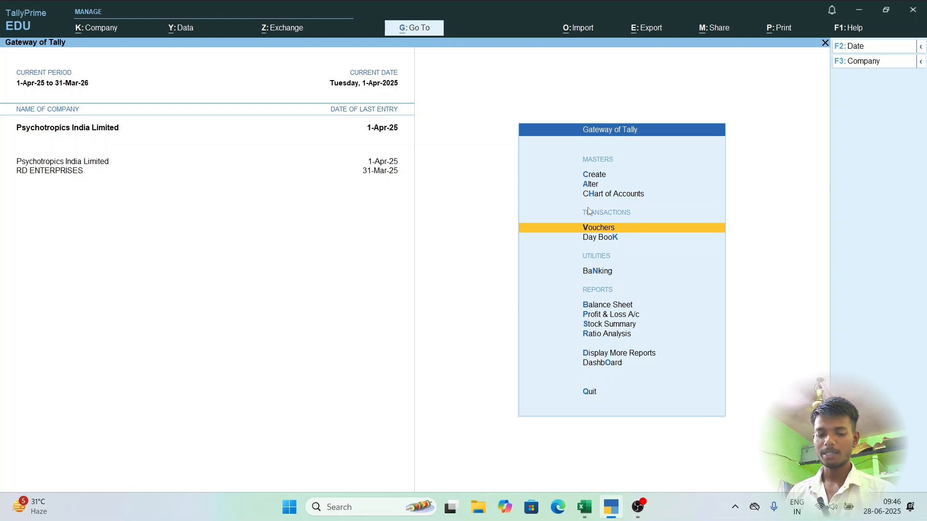
{"action": "key", "text": "Return"}
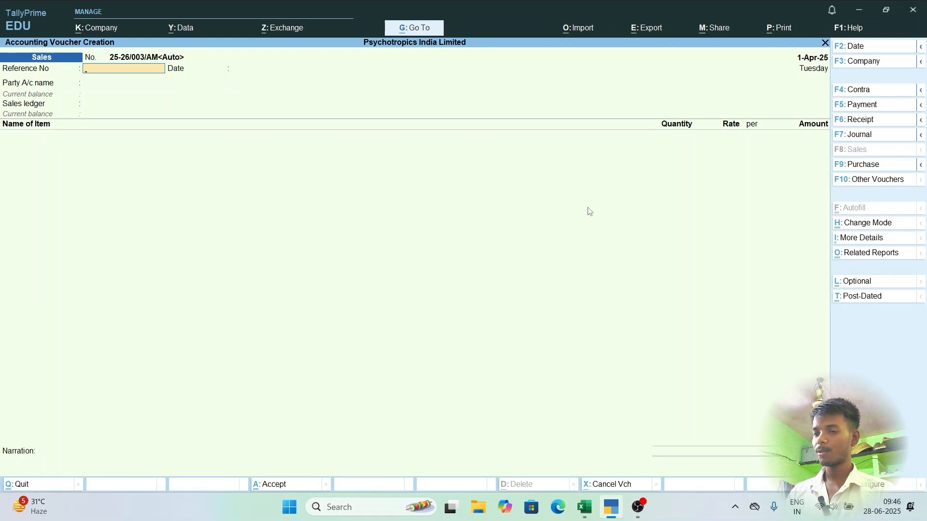
{"action": "key", "text": "F7"}
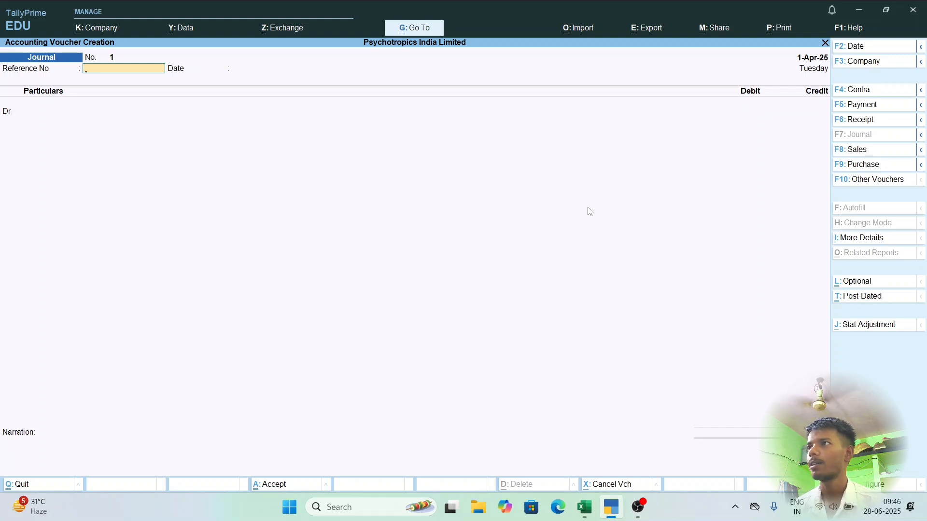
{"action": "key", "text": "Return"}
{"action": "key", "text": "Return"}
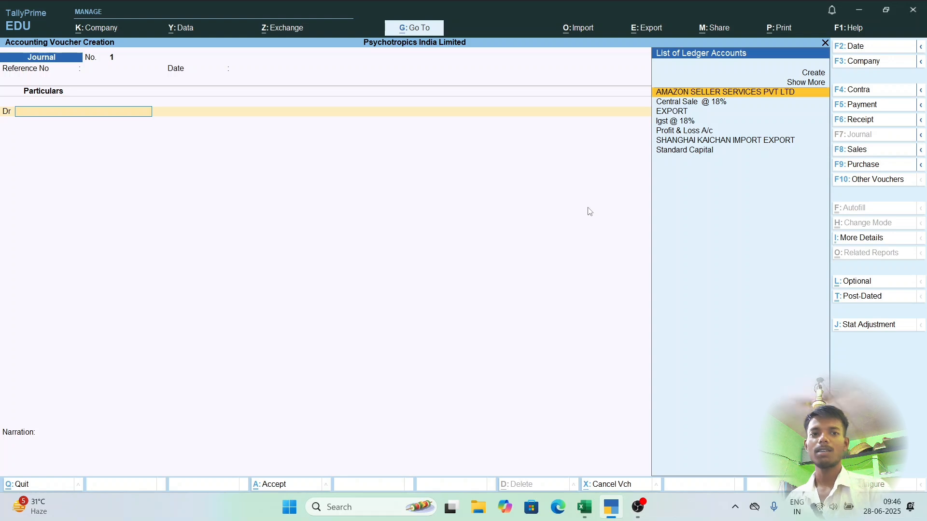
- Create a new ledger named EXPORT IGST under Current Assets for the journal's debit line
{"action": "key", "text": "alt"}
{"action": "key", "text": "alt+c"}
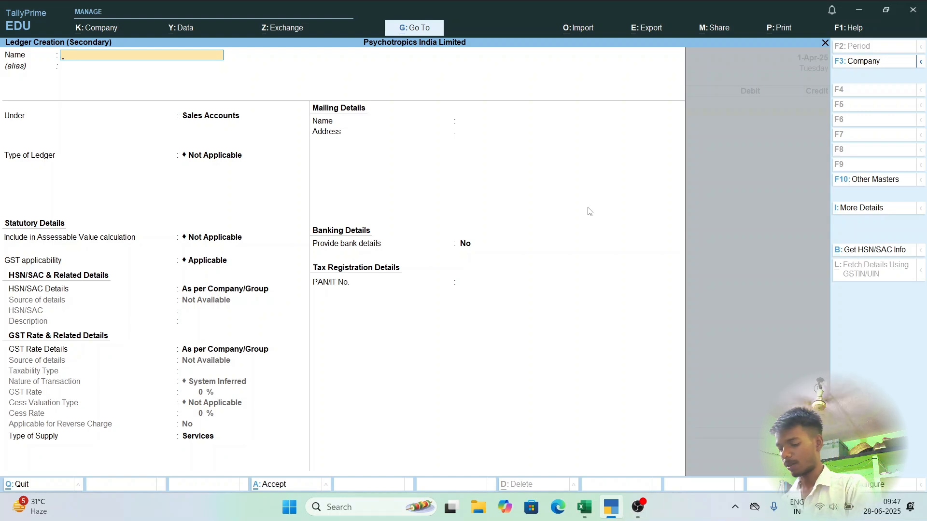
{"action": "type", "text": "EXPORT"}
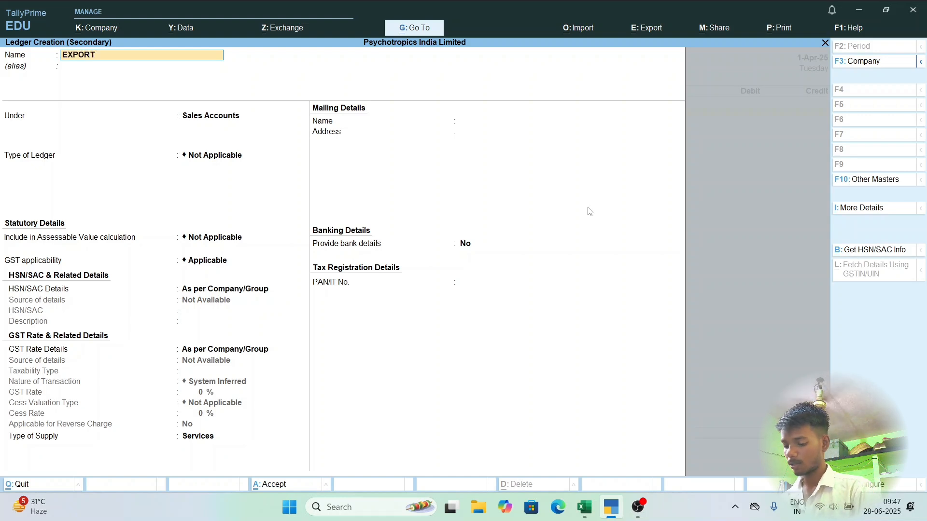
{"action": "type", "text": " IGST"}
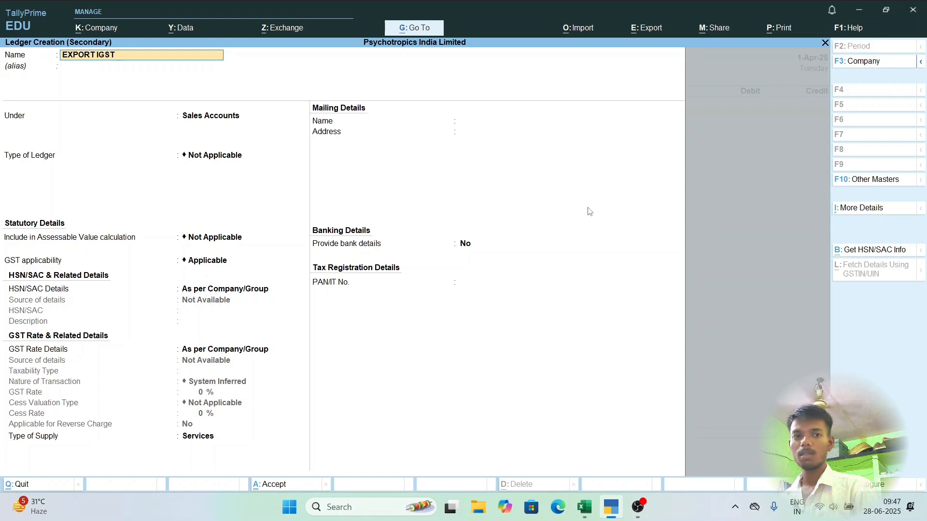
{"action": "key", "text": "Return"}
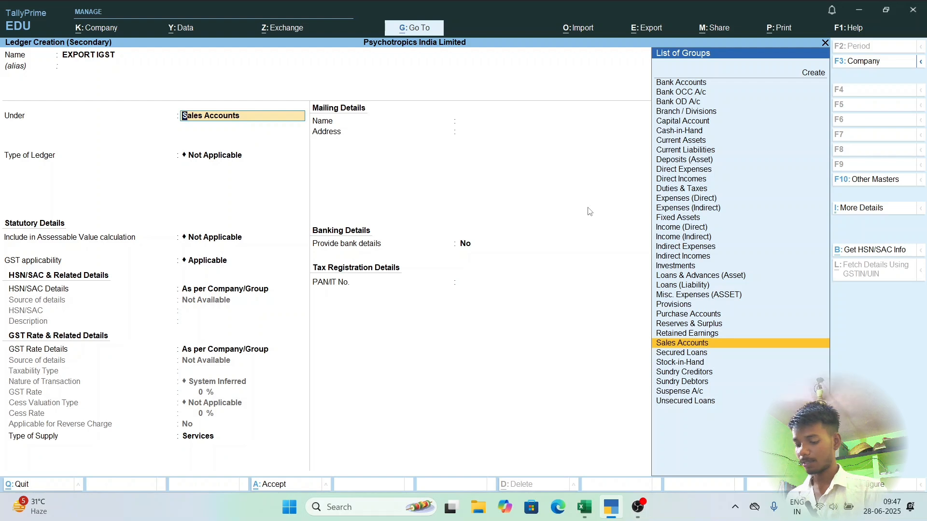
{"action": "type", "text": "CURRE"}
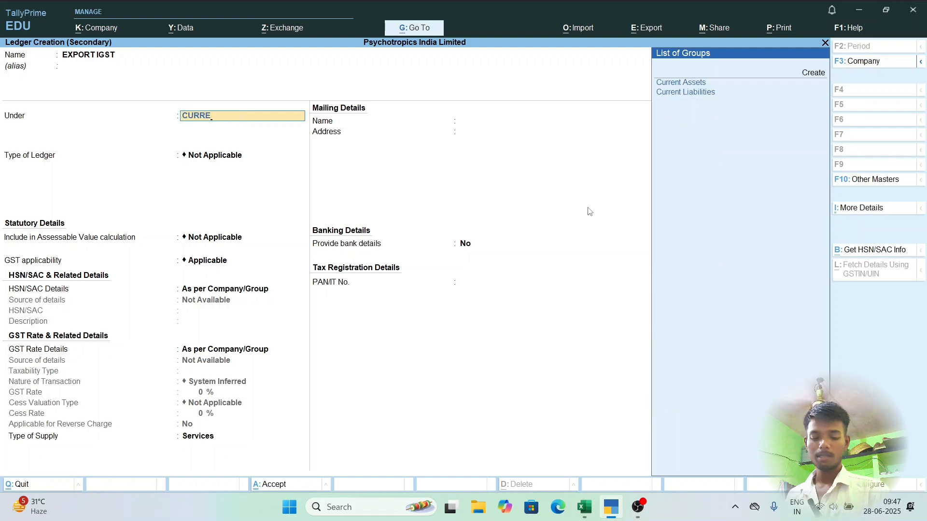
{"action": "key", "text": "Return"}
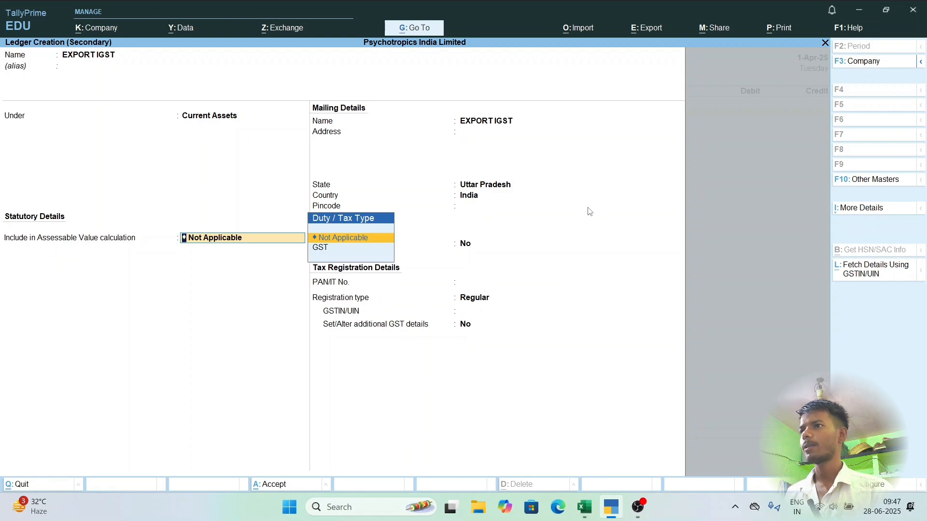
- Keep the ledger's default statutory, mailing, banking and tax registration details with GSTIN/UIN blank, and save the ledger
{"action": "key", "text": "Return"}
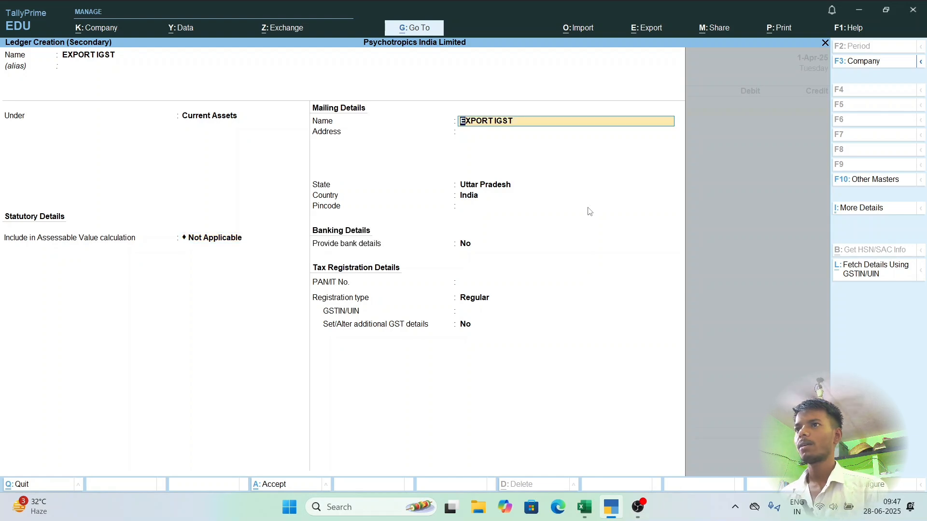
{"action": "key", "text": "Return"}
{"action": "key", "text": "Return"}
{"action": "key", "text": "Return"}
{"action": "key", "text": "Return"}
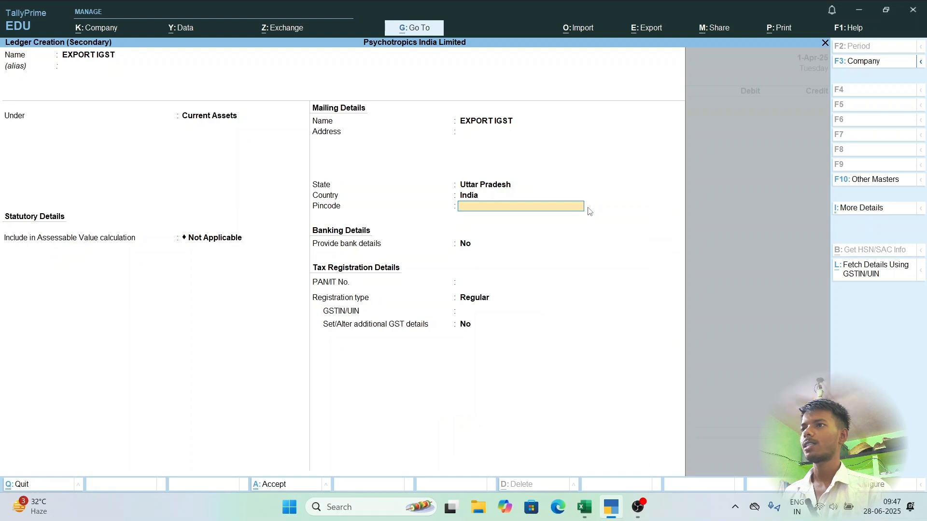
{"action": "key", "text": "Return"}
{"action": "key", "text": "Return"}
{"action": "key", "text": "Return"}
{"action": "key", "text": "Return"}
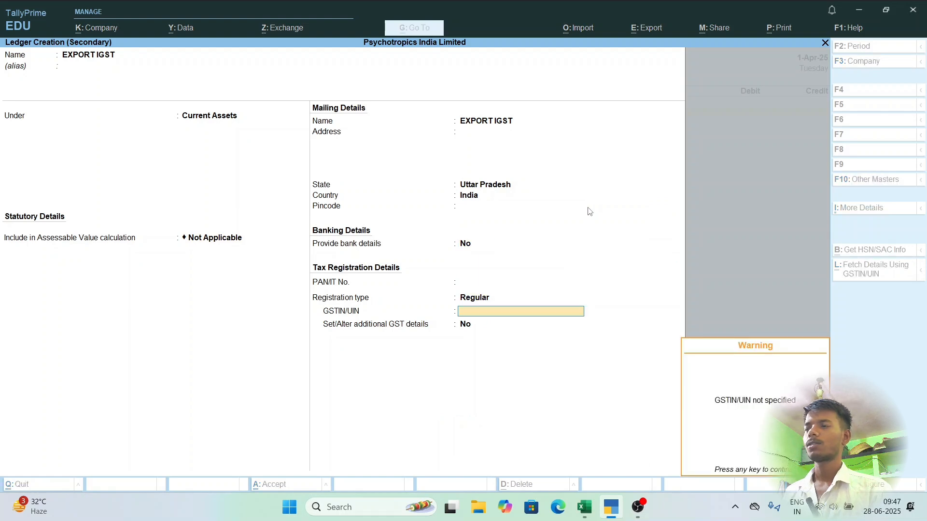
{"action": "key", "text": "Return"}
{"action": "key", "text": "Return"}
{"action": "key", "text": "Return"}
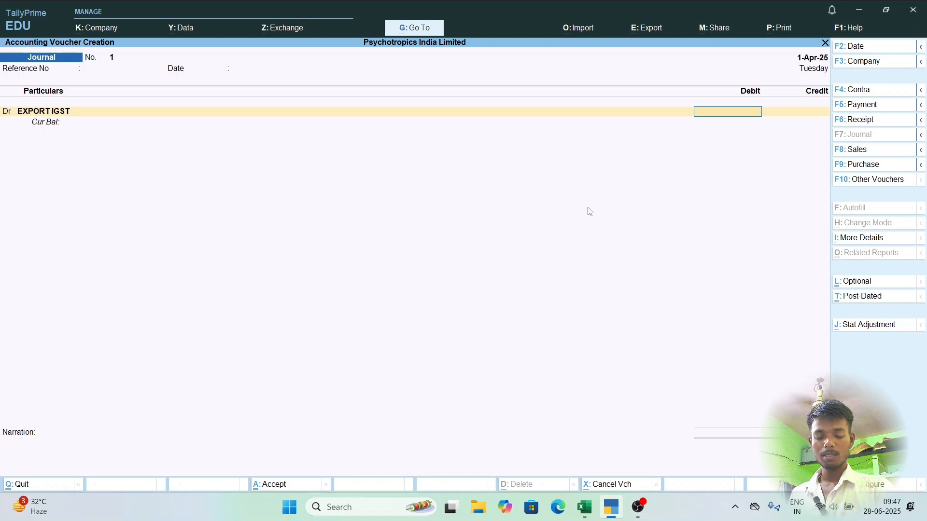
- Debit the EXPORT IGST ledger with 720000 in the journal voucher
{"action": "type", "text": "20"}
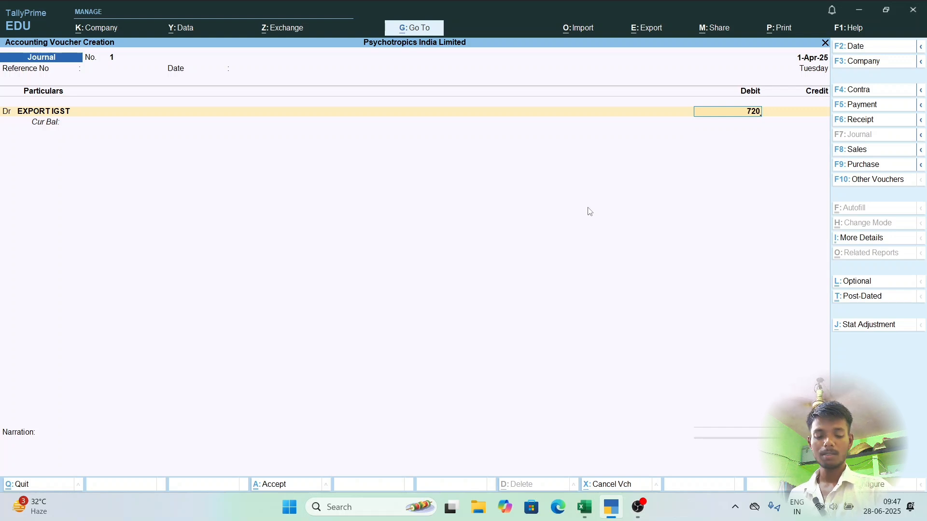
{"action": "type", "text": ",0000"}
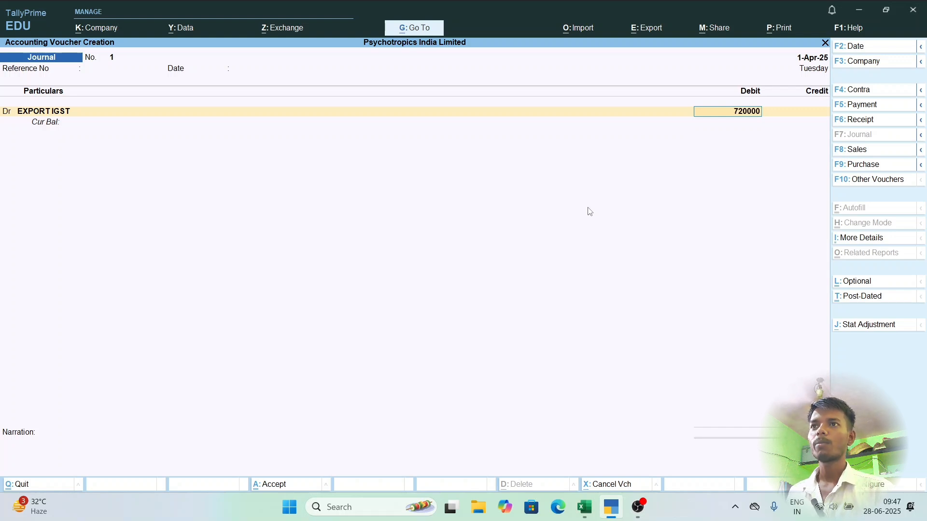
{"action": "key", "text": "Return"}
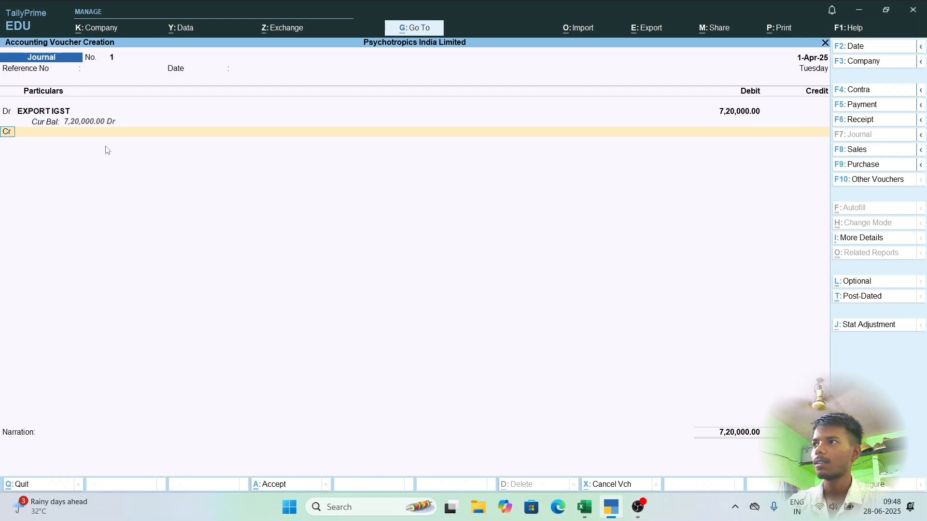
- Credit SHANGHAI KAICHAN IMPORT EXPORT with 7,20,000.00 and save the journal voucher with a blank narration
{"action": "key", "text": "Return"}
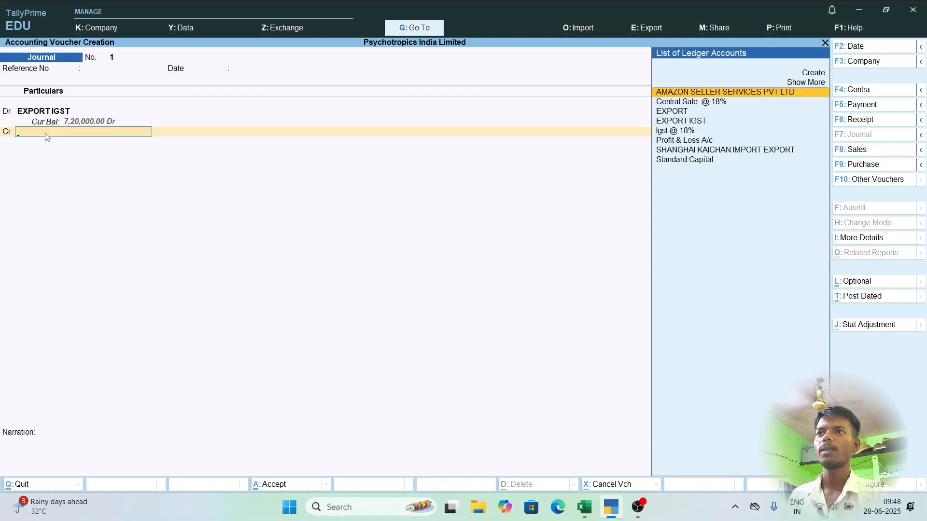
{"action": "key", "text": "Down"}
{"action": "key", "text": "Down"}
{"action": "key", "text": "Down"}
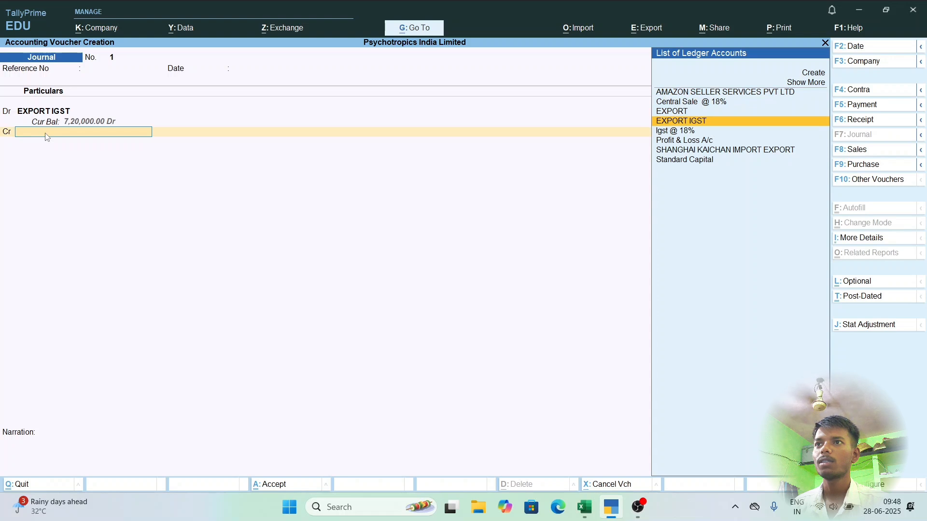
{"action": "key", "text": "Down"}
{"action": "key", "text": "Down"}
{"action": "key", "text": "Down"}
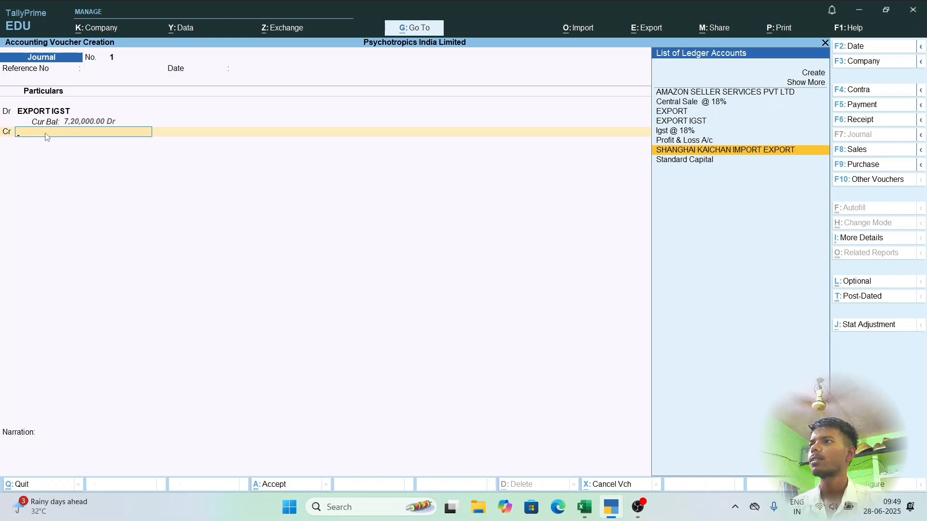
{"action": "key", "text": "Return"}
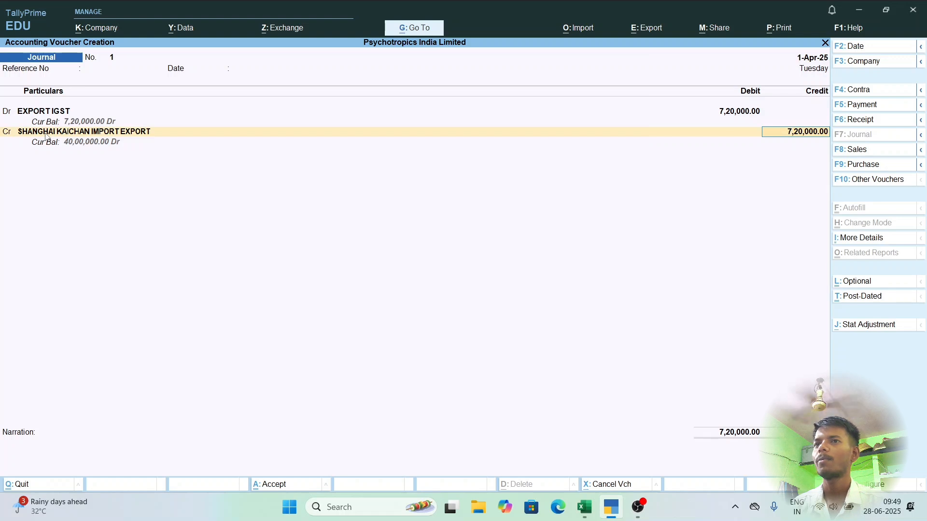
{"action": "key", "text": "Return"}
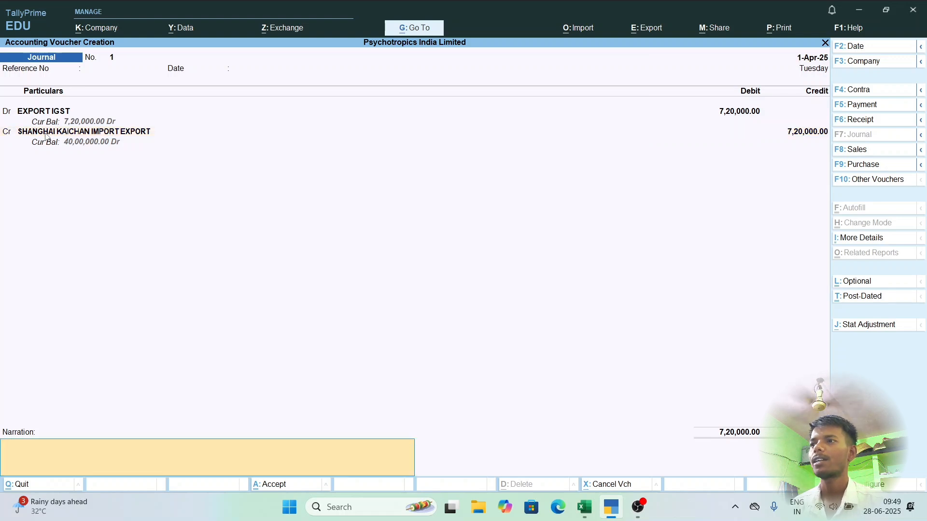
{"action": "key", "text": "Return"}
{"action": "key", "text": "Return"}
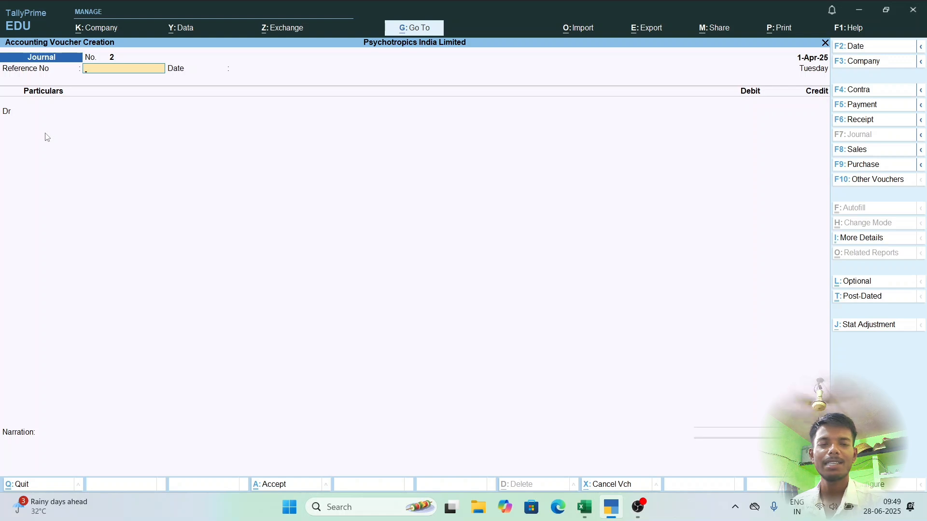
- Leave voucher entry and open the GSTR-1 return from the GST reports to examine the export invoice figures
{"action": "key", "text": "Escape"}
{"action": "key", "text": "Return"}
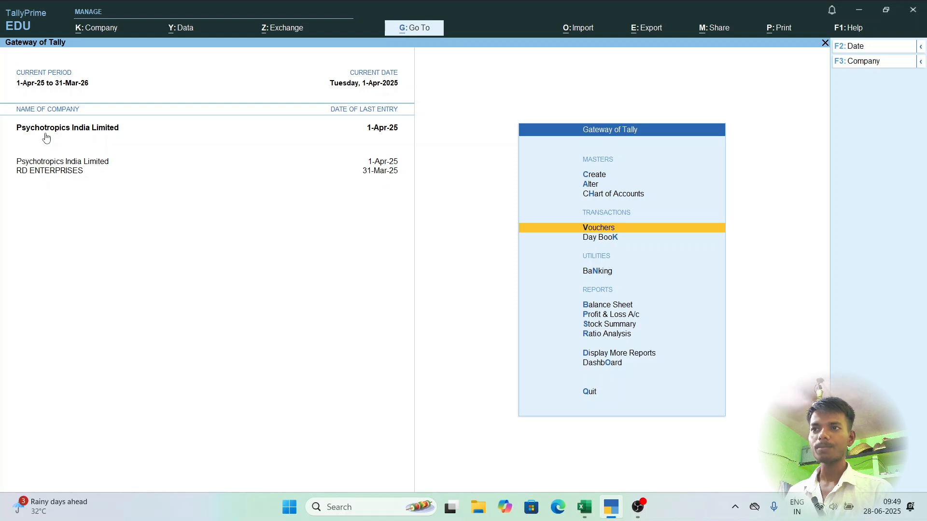
{"action": "key", "text": "Down"}
{"action": "key", "text": "Down"}
{"action": "key", "text": "Down"}
{"action": "key", "text": "Down"}
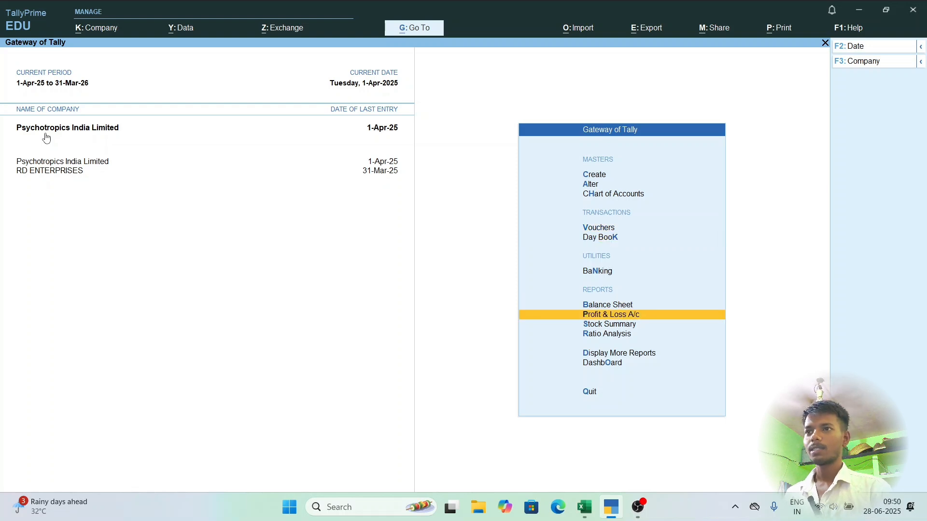
{"action": "key", "text": "Down"}
{"action": "key", "text": "Down"}
{"action": "key", "text": "Down"}
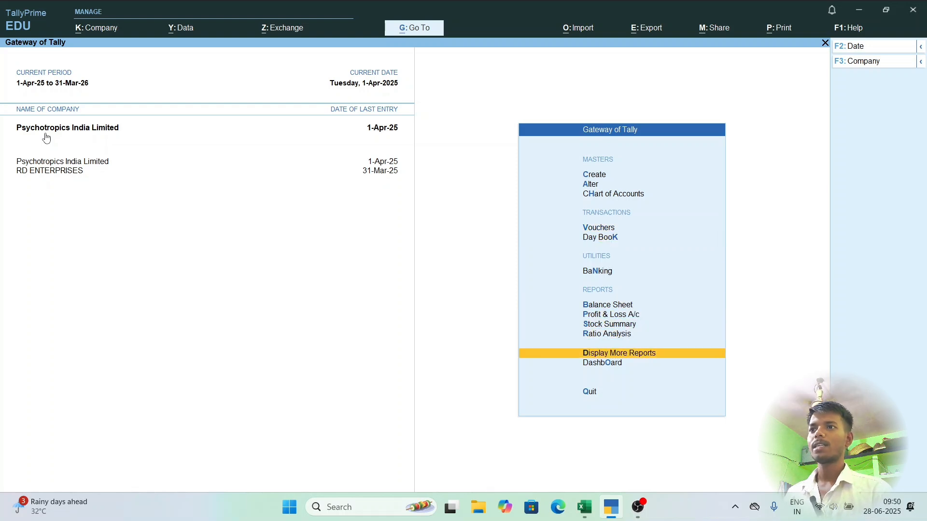
{"action": "key", "text": "Return"}
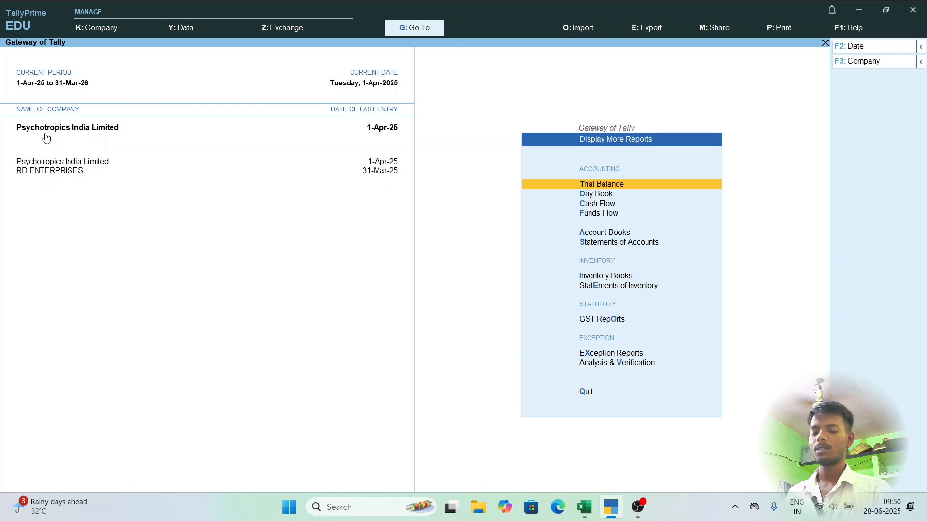
{"action": "key", "text": "o"}
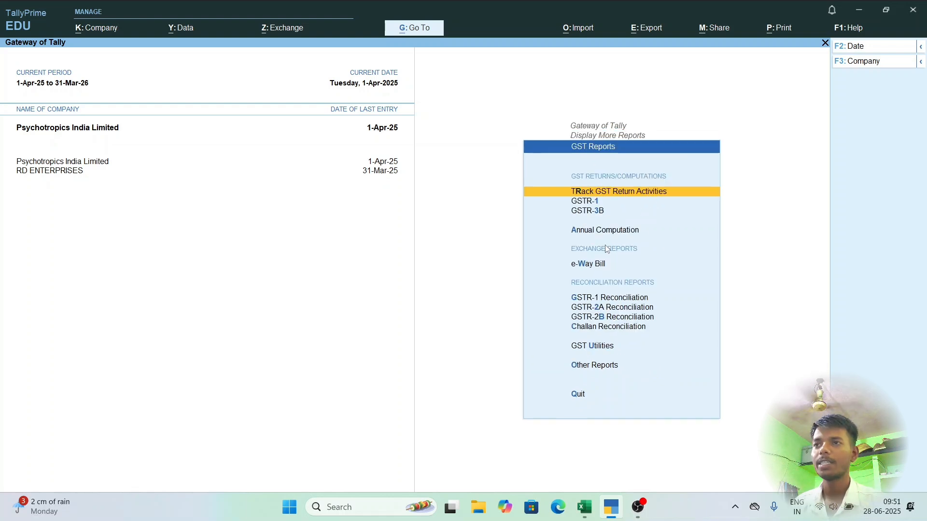
{"action": "key", "text": "Down"}
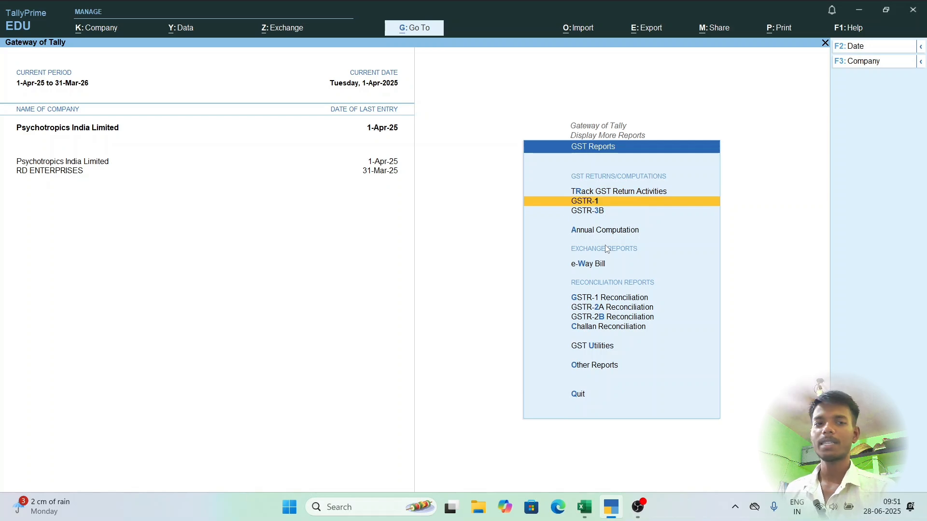
{"action": "key", "text": "Return"}
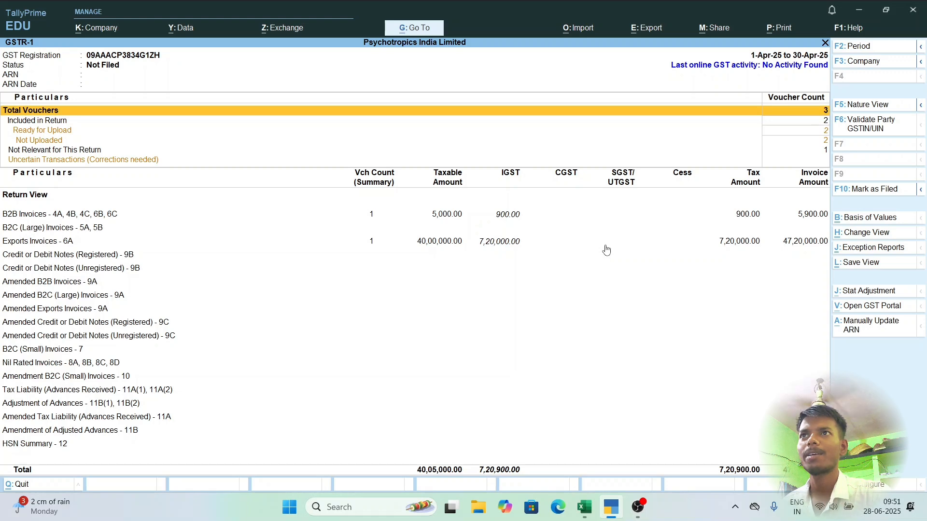
{"action": "key", "text": "F2"}
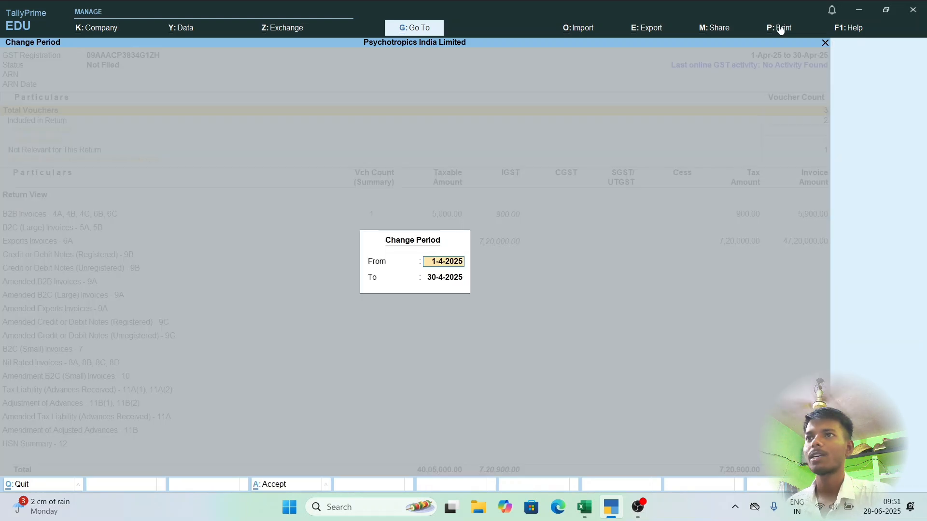
{"action": "key", "text": "Escape"}
{"action": "key", "text": "Escape"}
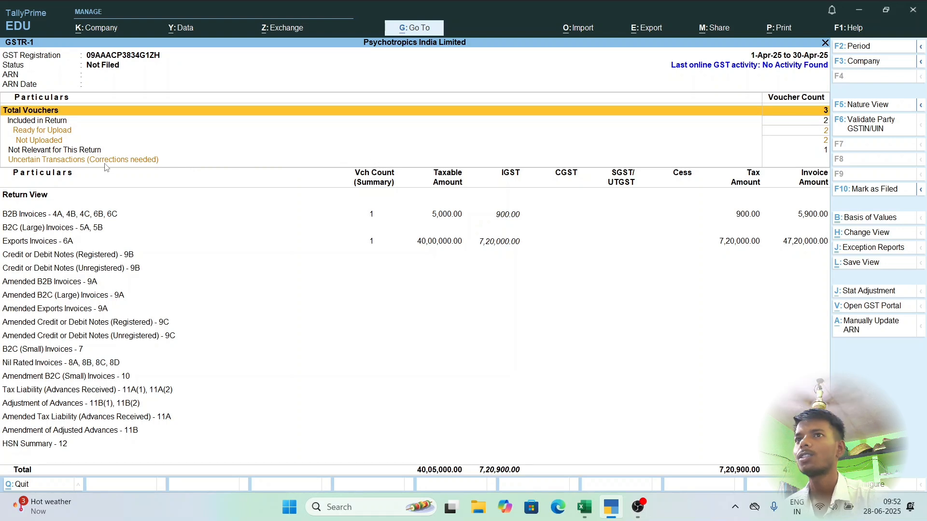
- Drill into the Not Relevant for This Return vouchers through Other Transactions to examine their voucher type, and return to the GSTR-1 summary
{"action": "left_click", "coordinate": [88, 163]}
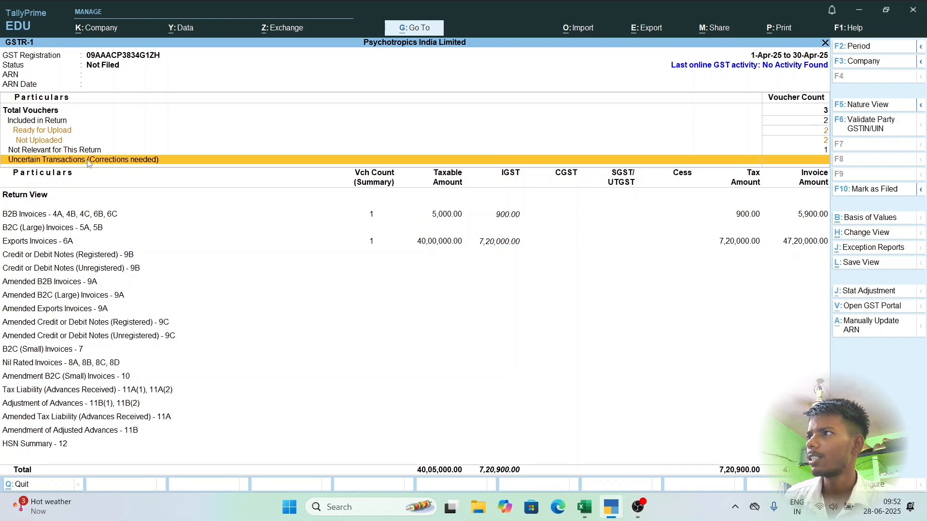
{"action": "left_click", "coordinate": [151, 145]}
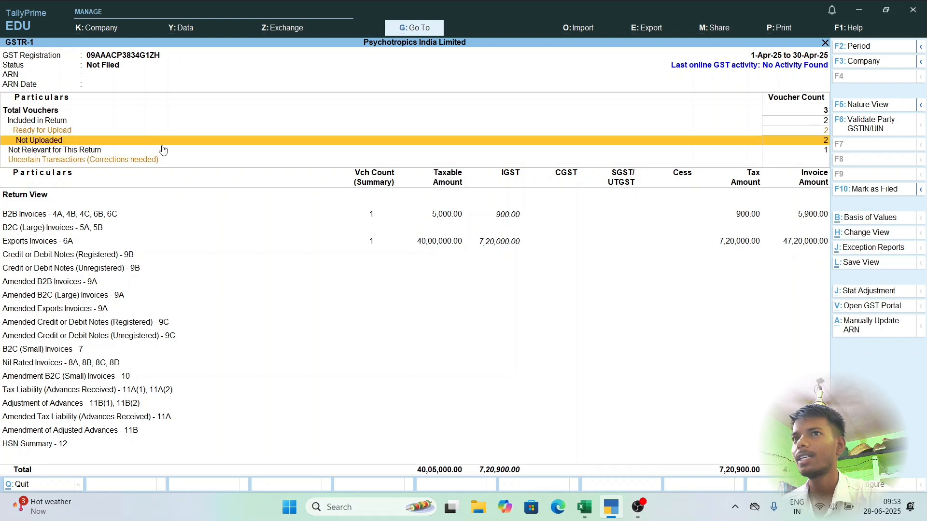
{"action": "left_click", "coordinate": [815, 151]}
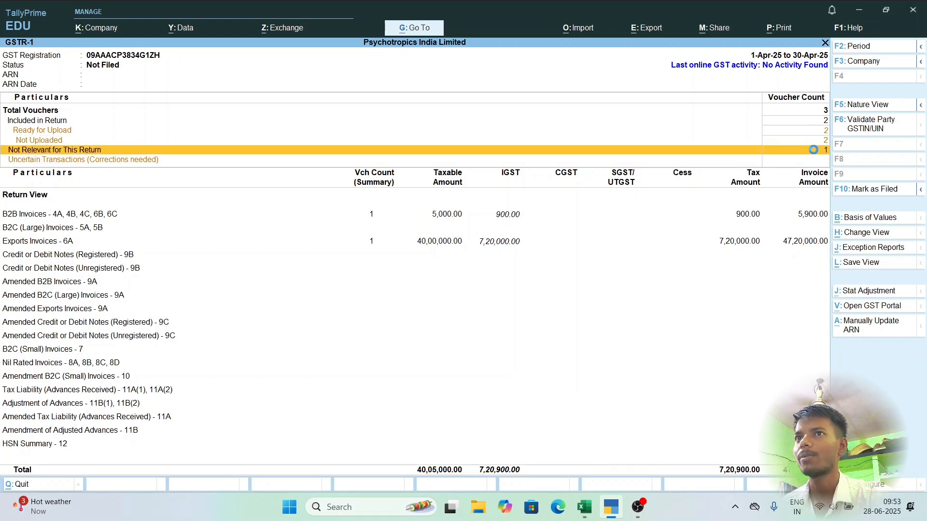
{"action": "left_click", "coordinate": [815, 152]}
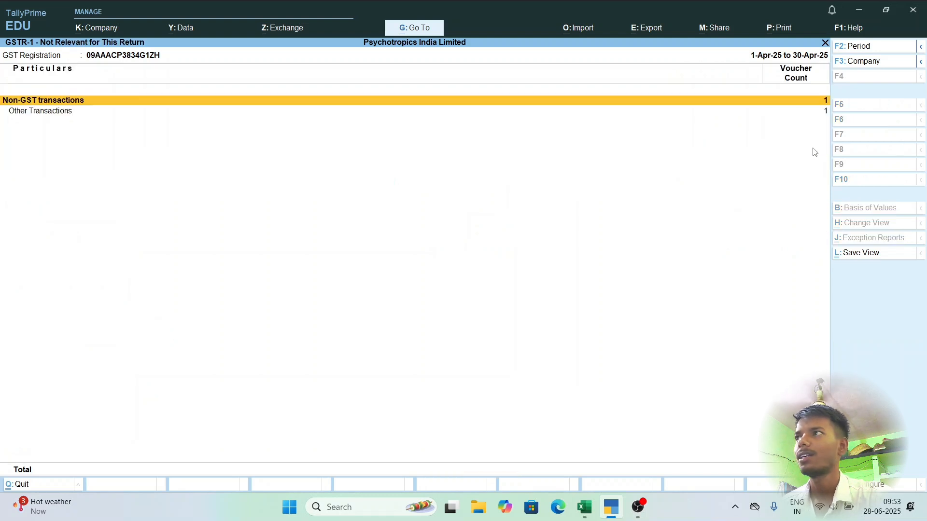
{"action": "left_click", "coordinate": [443, 102]}
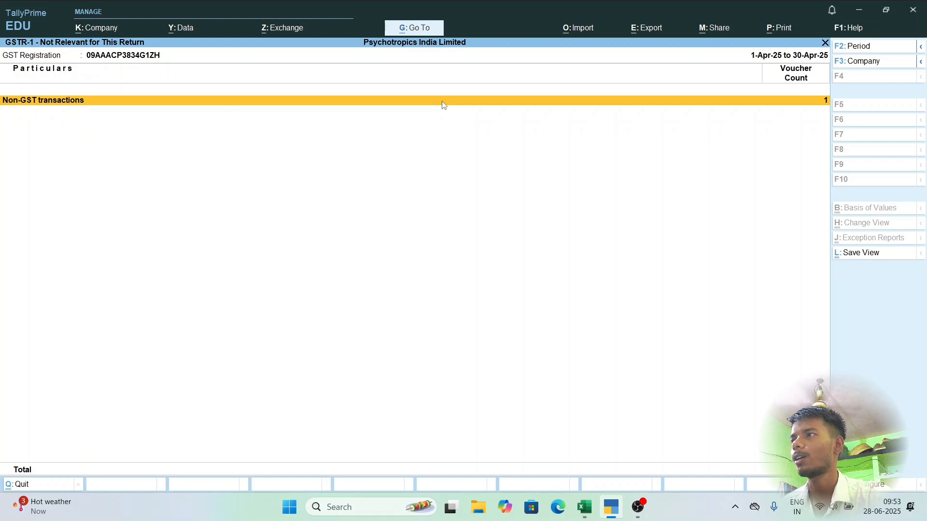
{"action": "left_click", "coordinate": [442, 105]}
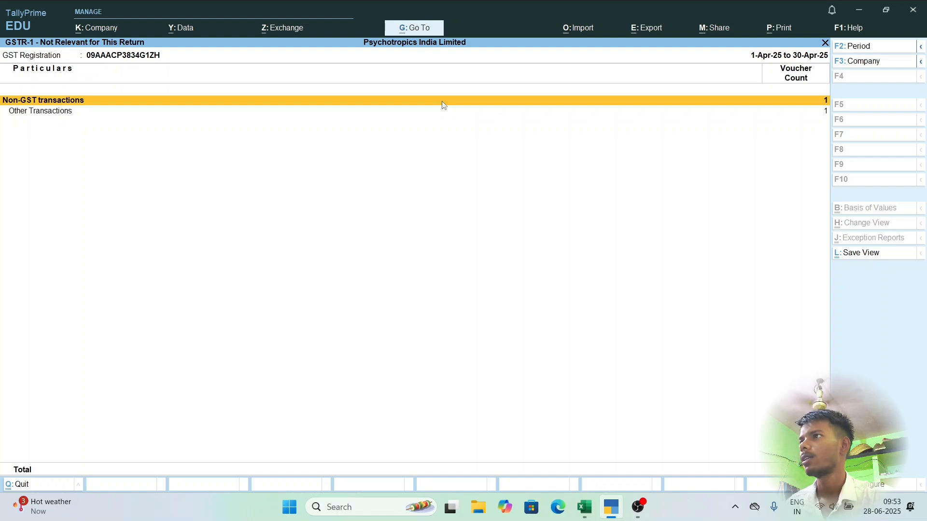
{"action": "key", "text": "Down"}
{"action": "key", "text": "Return"}
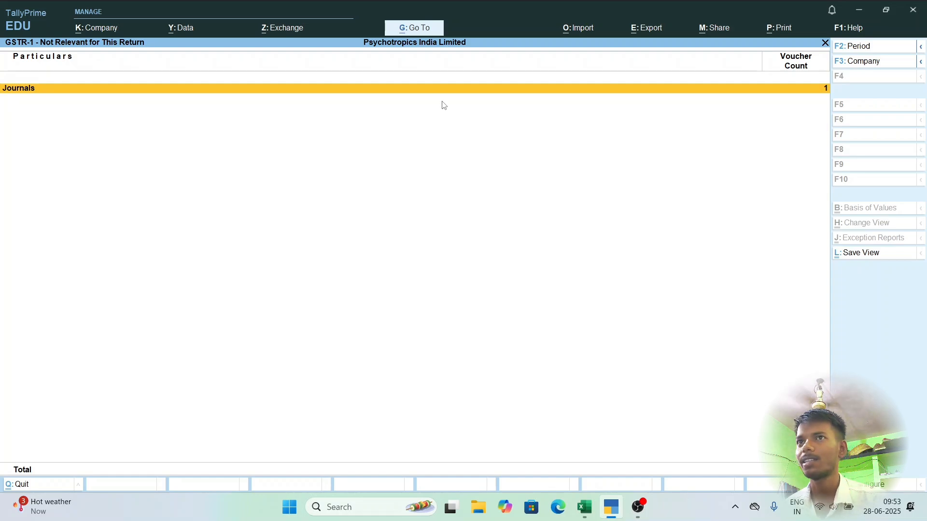
{"action": "key", "text": "Escape"}
{"action": "key", "text": "Escape"}
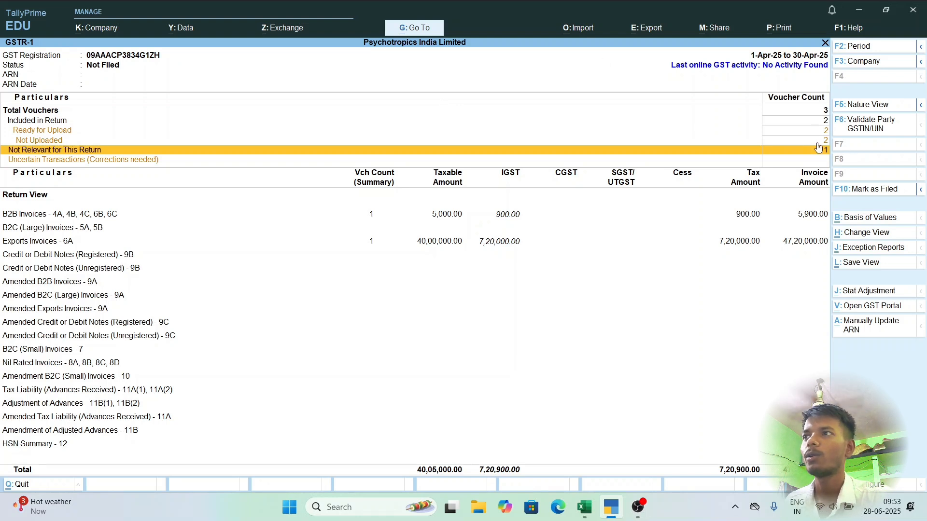
- Highlight the Exports Invoices - 6A row to examine its taxable, IGST and invoice amounts
{"action": "key", "text": "Down"}
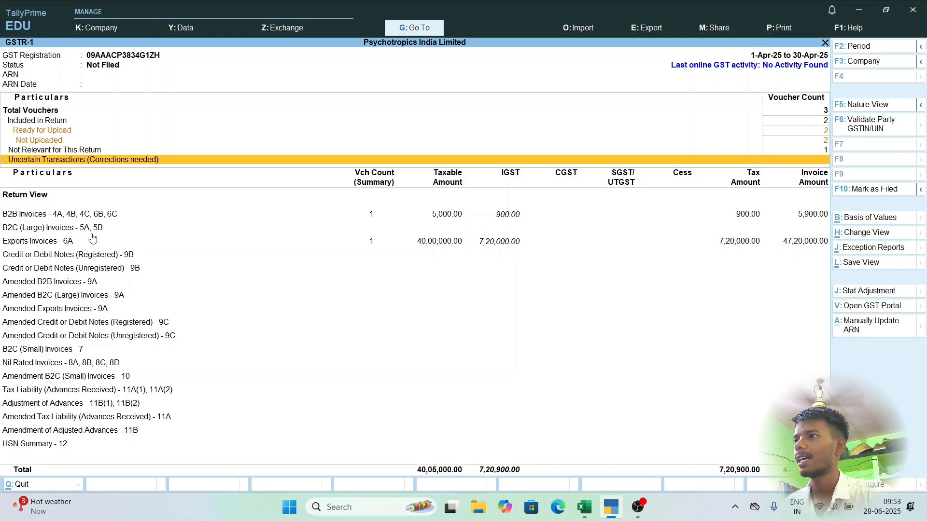
{"action": "left_click", "coordinate": [31, 233]}
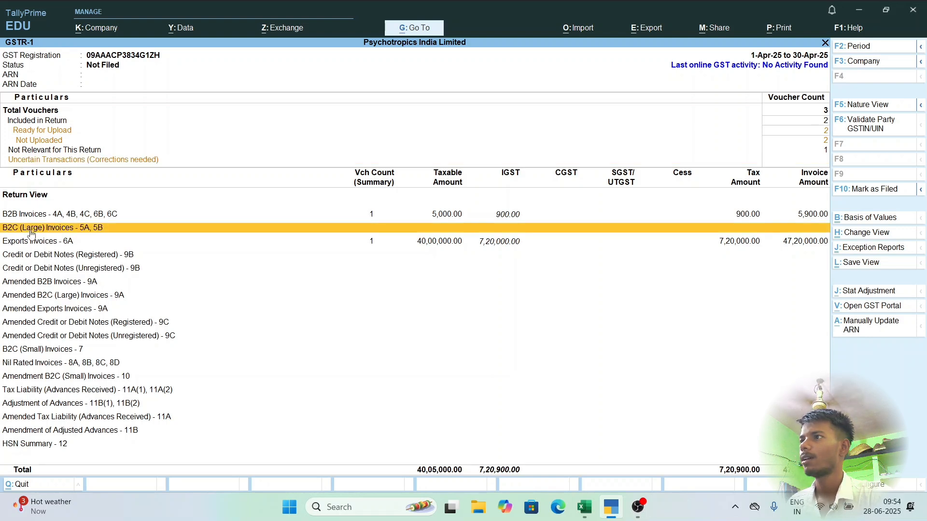
{"action": "left_click", "coordinate": [31, 240]}
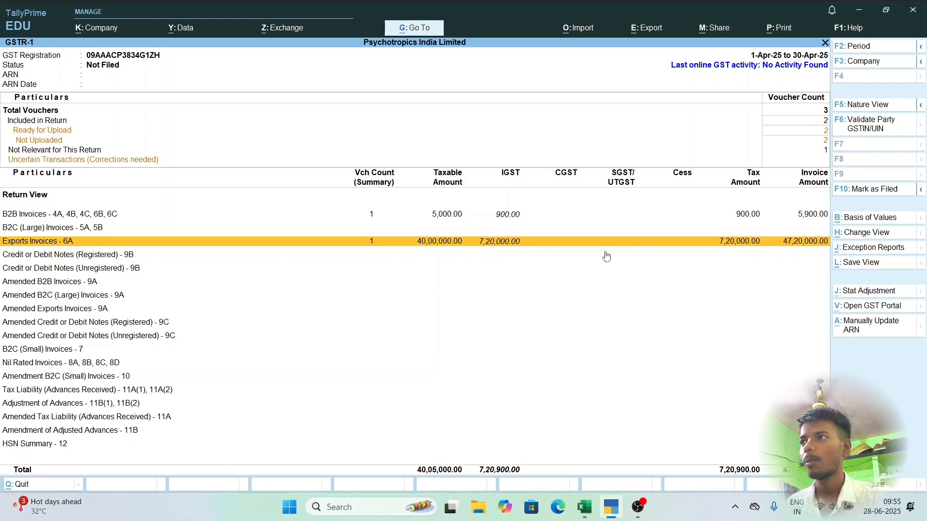
- Open HSN Summary - 12 to examine the HSN codes, quantities and tax amounts, and return to the GSTR-1 summary
{"action": "key", "text": "Down"}
{"action": "key", "text": "Down"}
{"action": "key", "text": "Down"}
{"action": "key", "text": "Down"}
{"action": "key", "text": "Down"}
{"action": "key", "text": "Down"}
{"action": "key", "text": "Down"}
{"action": "key", "text": "Down"}
{"action": "key", "text": "Down"}
{"action": "key", "text": "Down"}
{"action": "key", "text": "Down"}
{"action": "key", "text": "Down"}
{"action": "key", "text": "Down"}
{"action": "key", "text": "Down"}
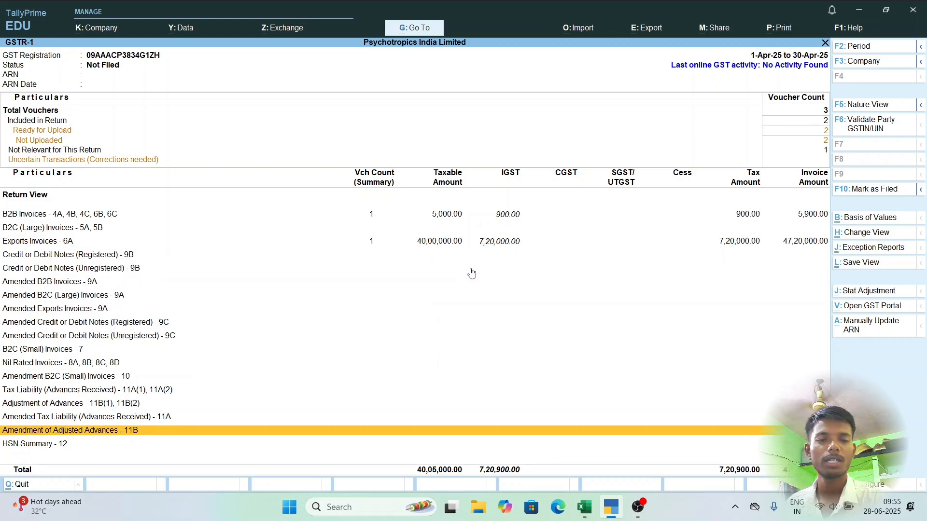
{"action": "key", "text": "Down"}
{"action": "key", "text": "Down"}
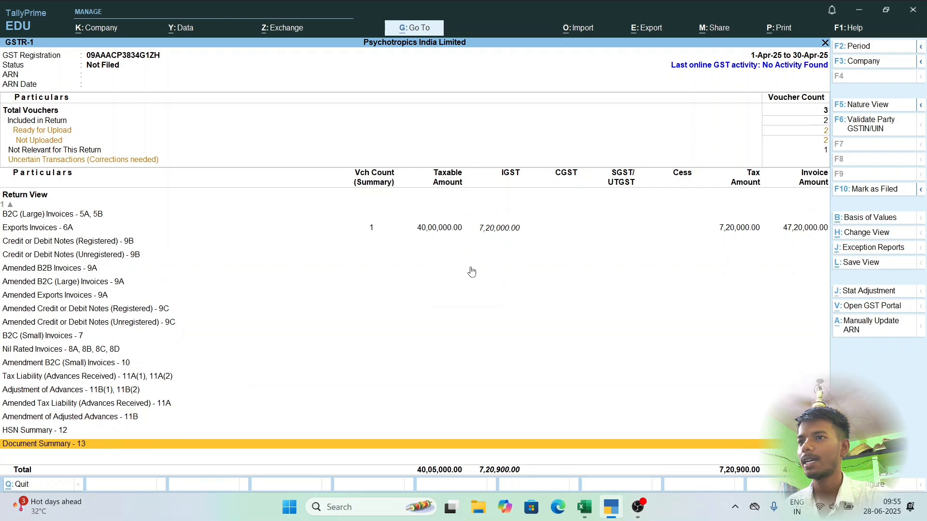
{"action": "key", "text": "Up"}
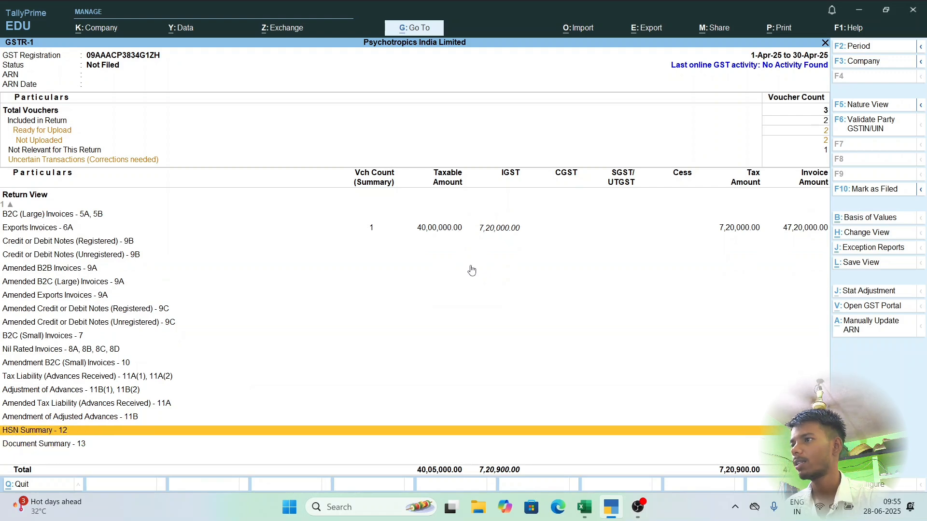
{"action": "key", "text": "Return"}
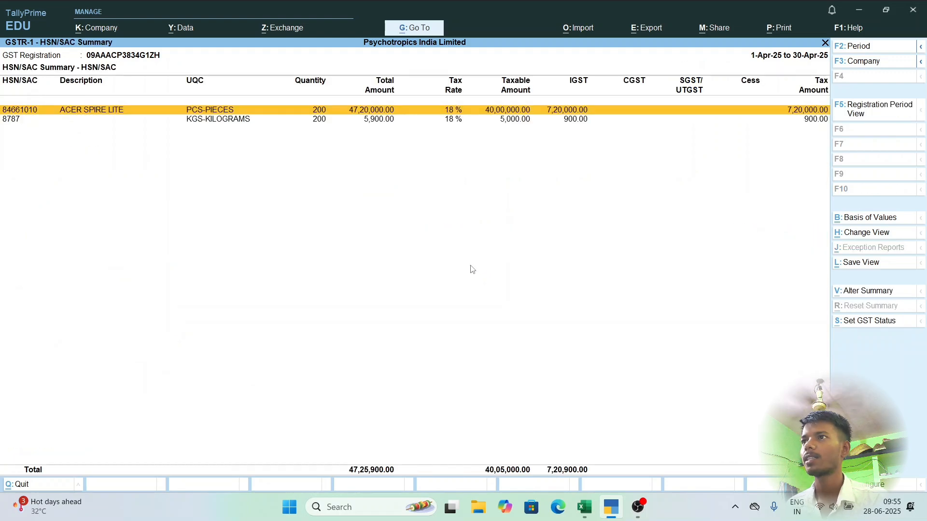
{"action": "key", "text": "Escape"}
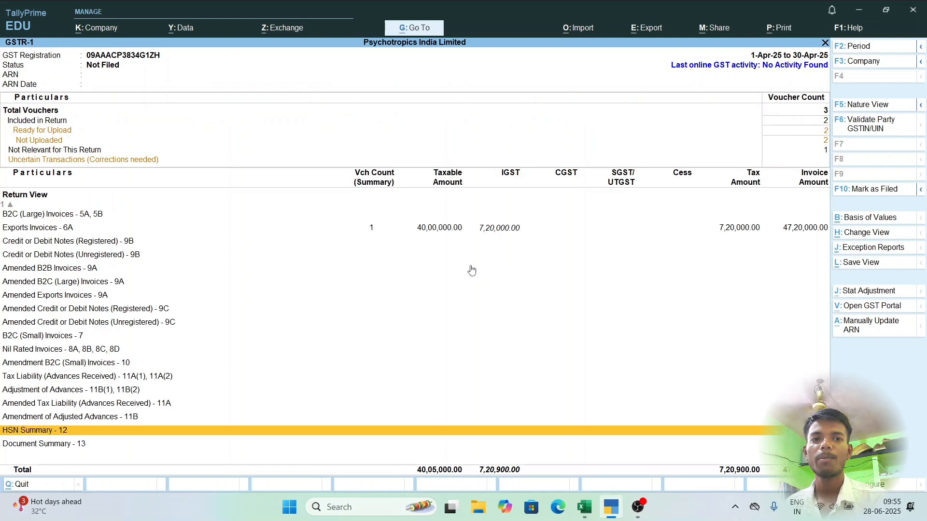
{"action": "key", "text": "Return"}
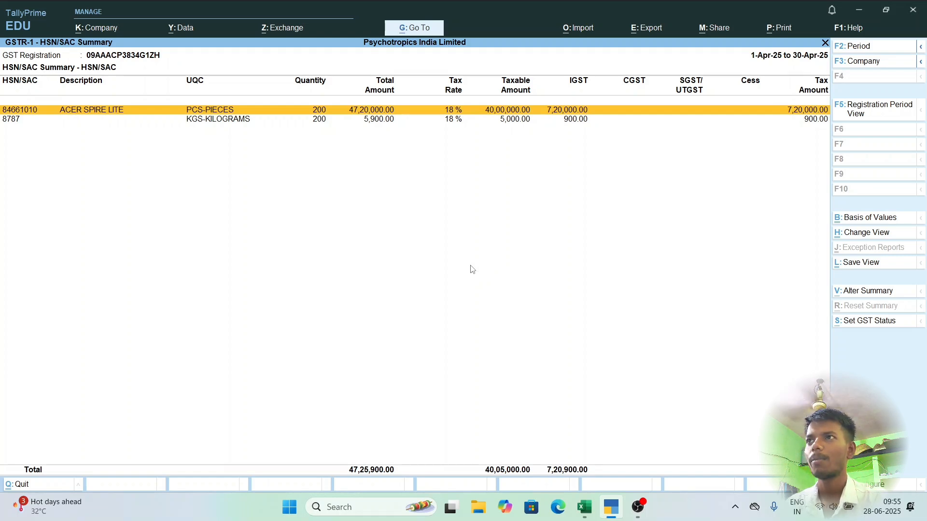
{"action": "key", "text": "Escape"}
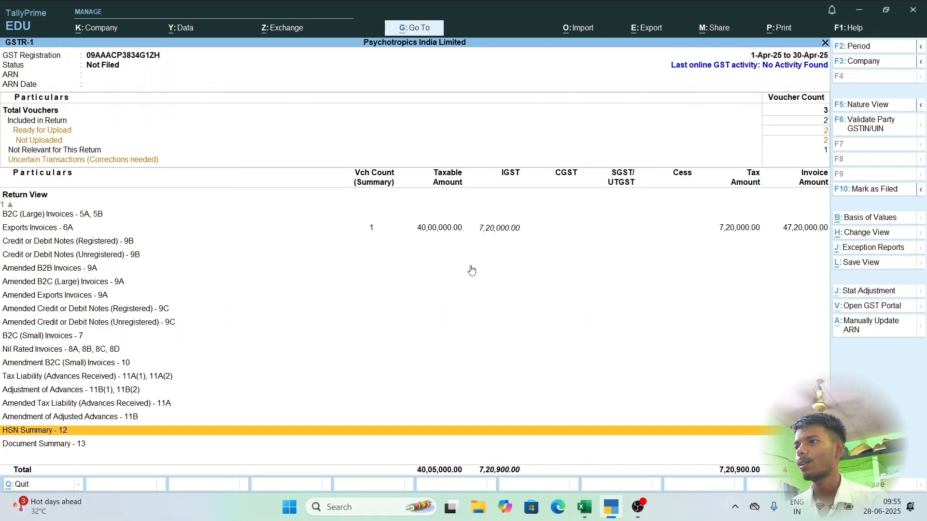
- Examine the Sales vouchers listed under Document Summary - 13, and exit GSTR-1 back to Display More Reports
{"action": "key", "text": "Down"}
{"action": "key", "text": "Return"}
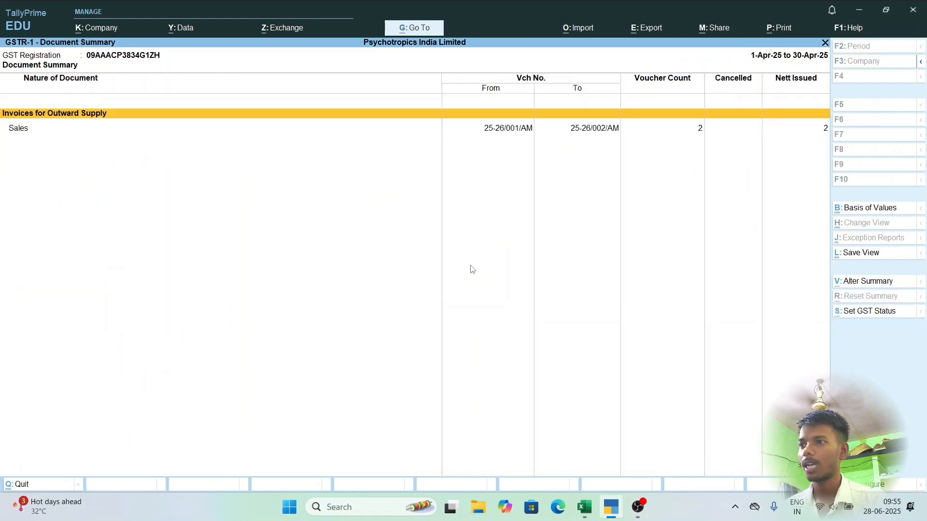
{"action": "key", "text": "Down"}
{"action": "key", "text": "Return"}
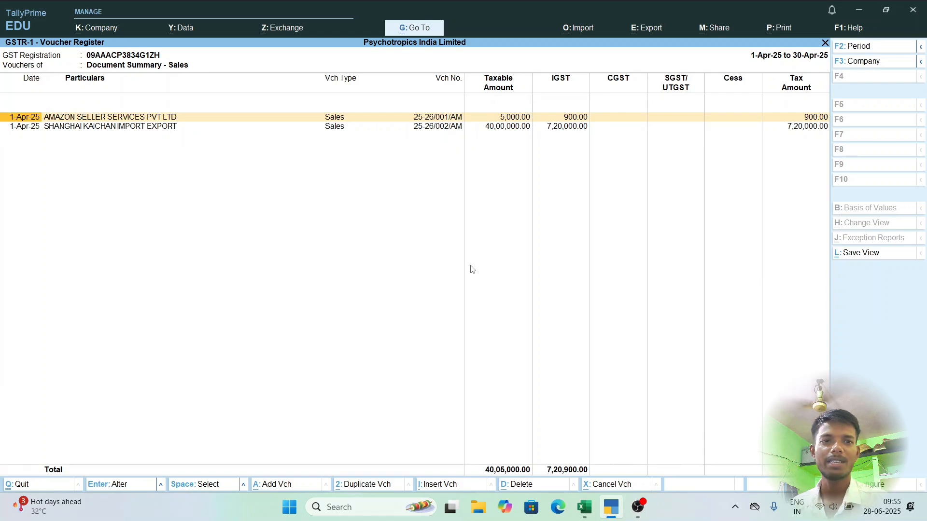
{"action": "key", "text": "Escape"}
{"action": "key", "text": "Escape"}
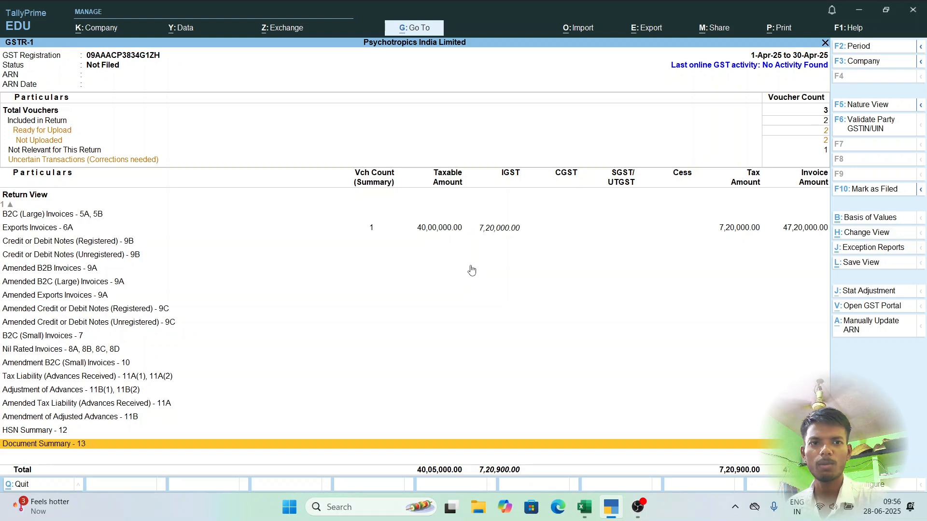
{"action": "key", "text": "Escape"}
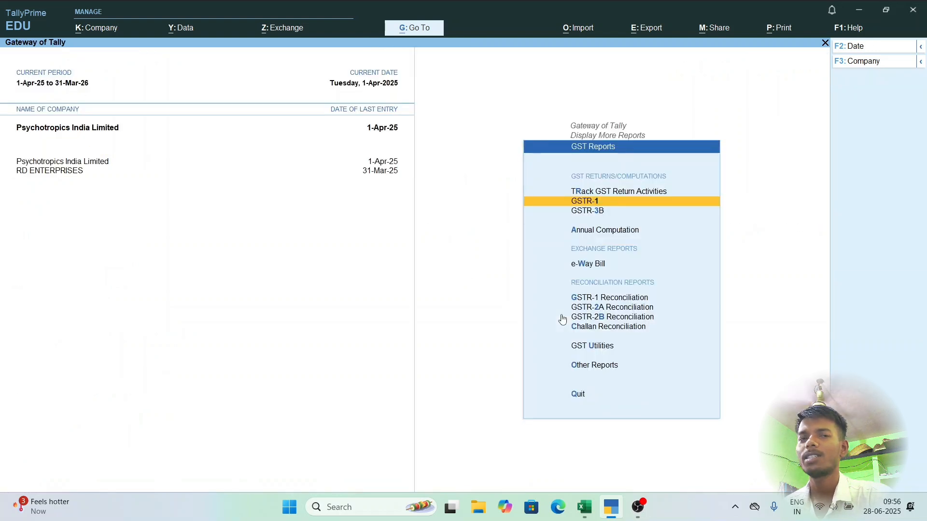
{"action": "key", "text": "Escape"}
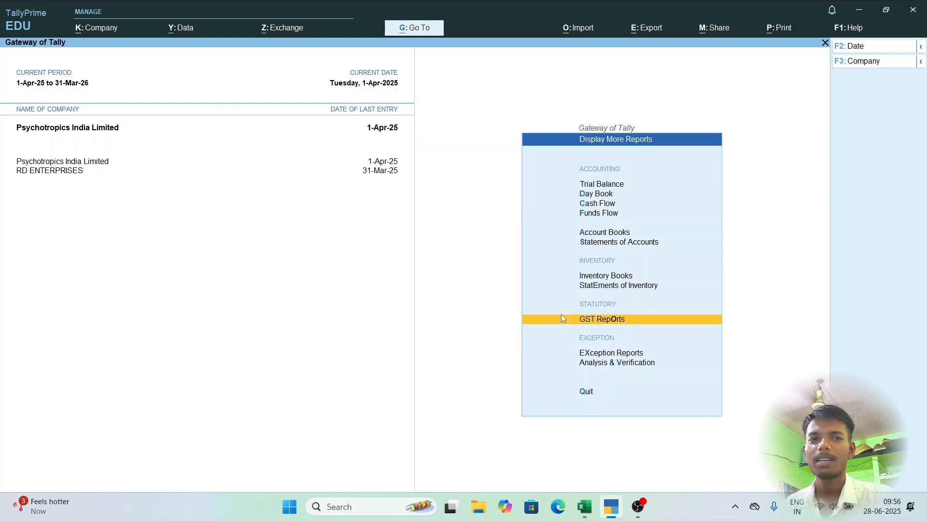